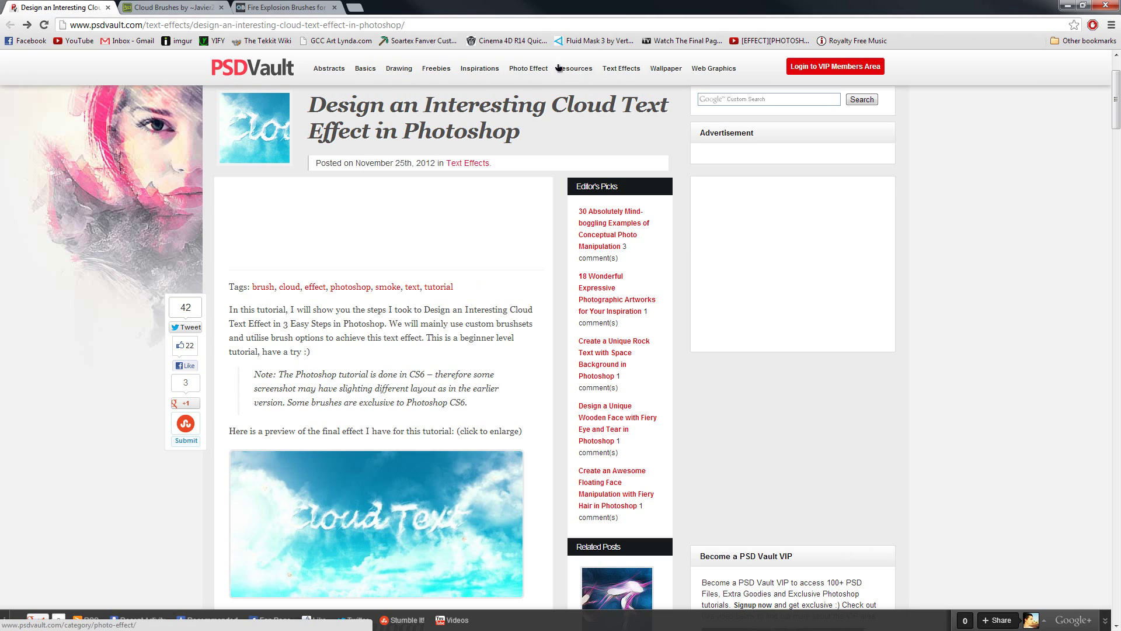
Read through the PSDVault cloud text effect tutorial, including its steps and list of required stocks
{"action": "scroll", "coordinate": [942, 212], "scroll_direction": "down", "scroll_amount": 12}
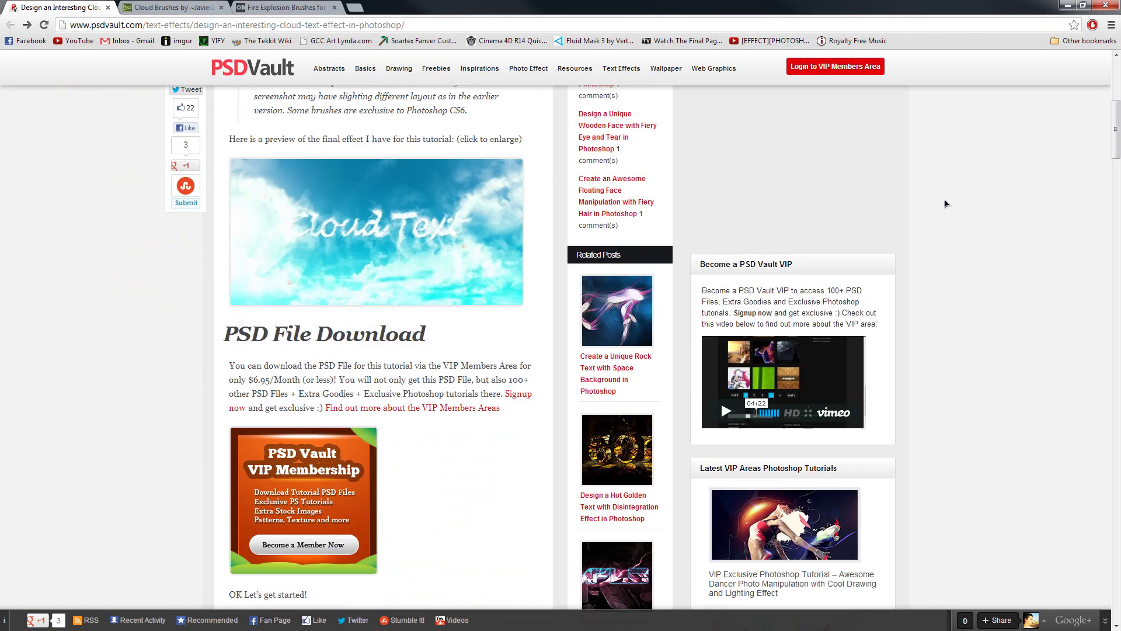
{"action": "scroll", "coordinate": [946, 203], "scroll_direction": "down", "scroll_amount": 8}
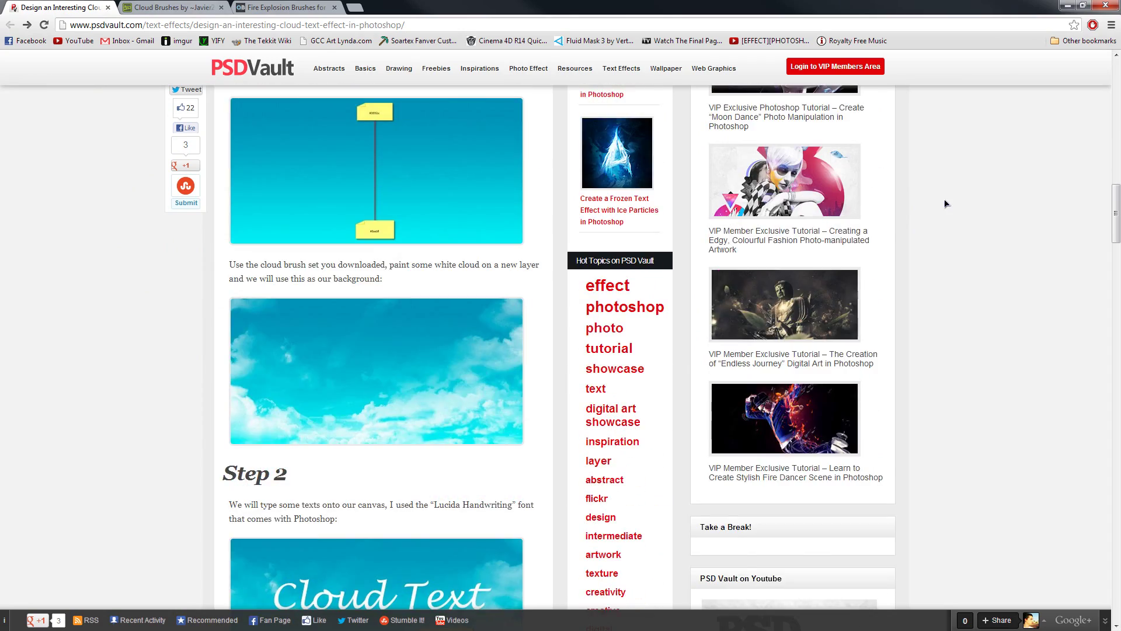
{"action": "scroll", "coordinate": [946, 203], "scroll_direction": "down", "scroll_amount": 3}
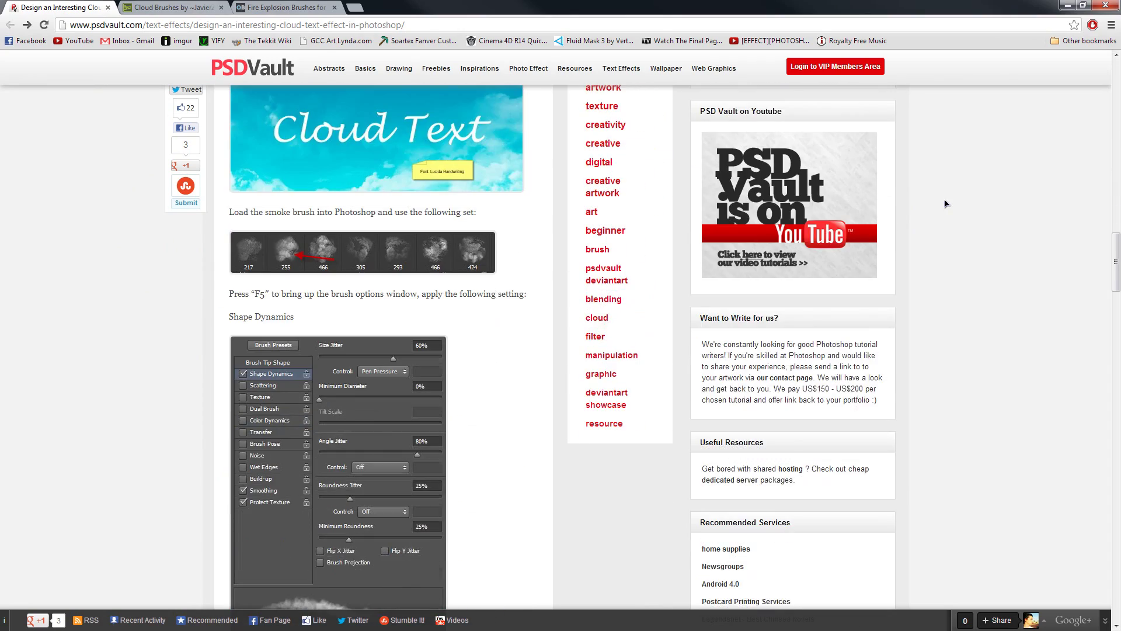
{"action": "scroll", "coordinate": [945, 203], "scroll_direction": "down", "scroll_amount": 5}
{"action": "scroll", "coordinate": [945, 203], "scroll_direction": "down", "scroll_amount": 7}
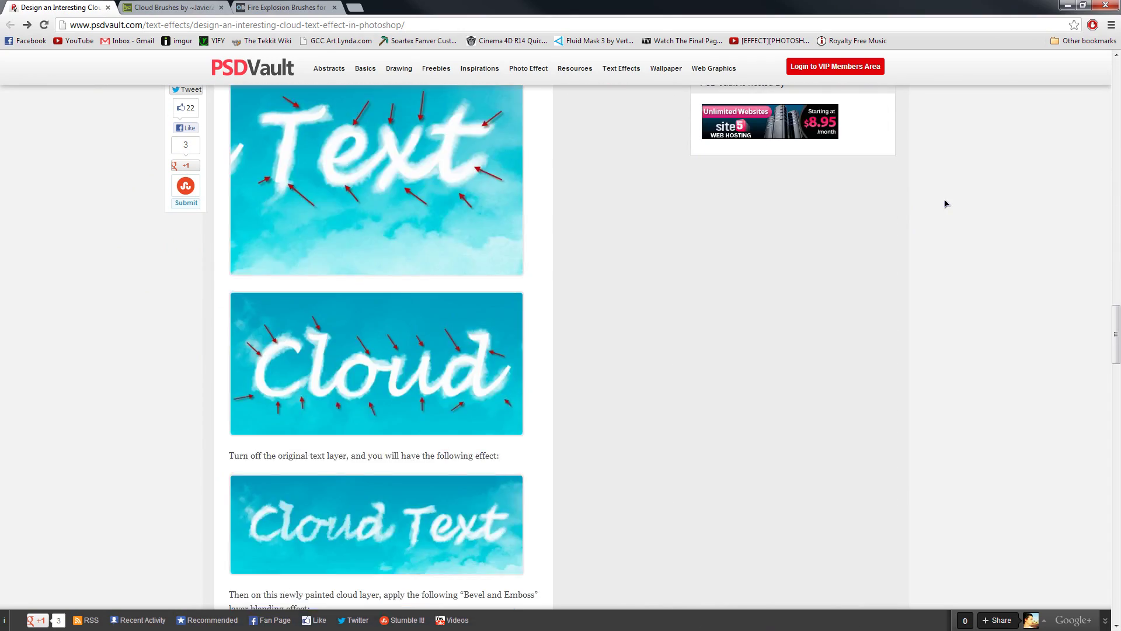
{"action": "scroll", "coordinate": [946, 203], "scroll_direction": "up", "scroll_amount": 15}
{"action": "scroll", "coordinate": [947, 203], "scroll_direction": "up", "scroll_amount": 8}
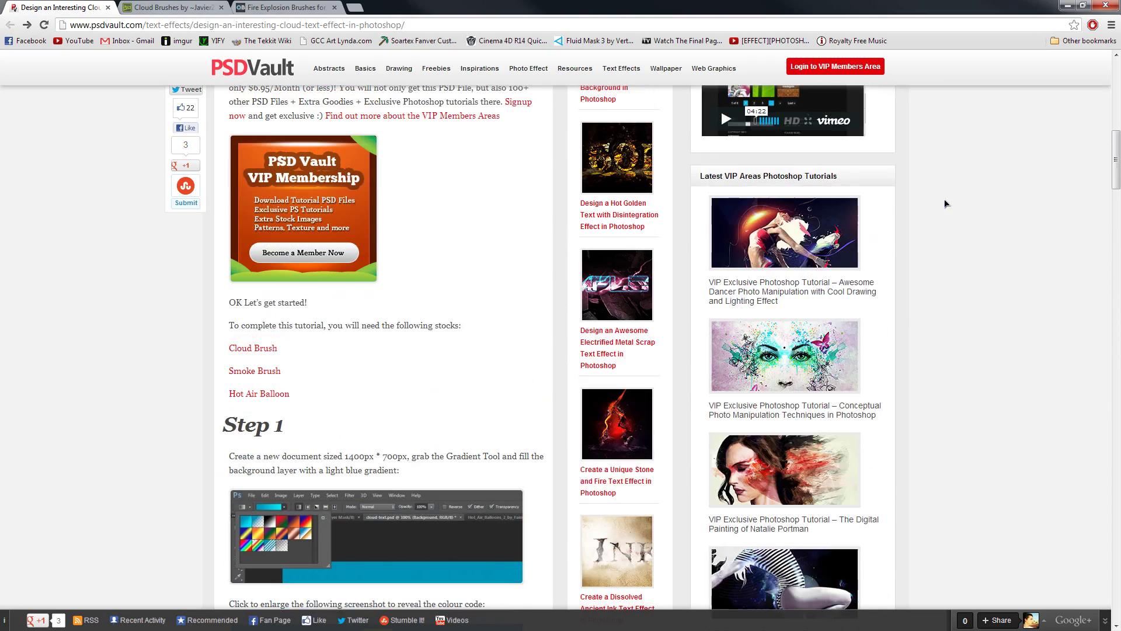
{"action": "scroll", "coordinate": [946, 203], "scroll_direction": "down", "scroll_amount": 2}
{"action": "scroll", "coordinate": [946, 204], "scroll_direction": "up", "scroll_amount": 1}
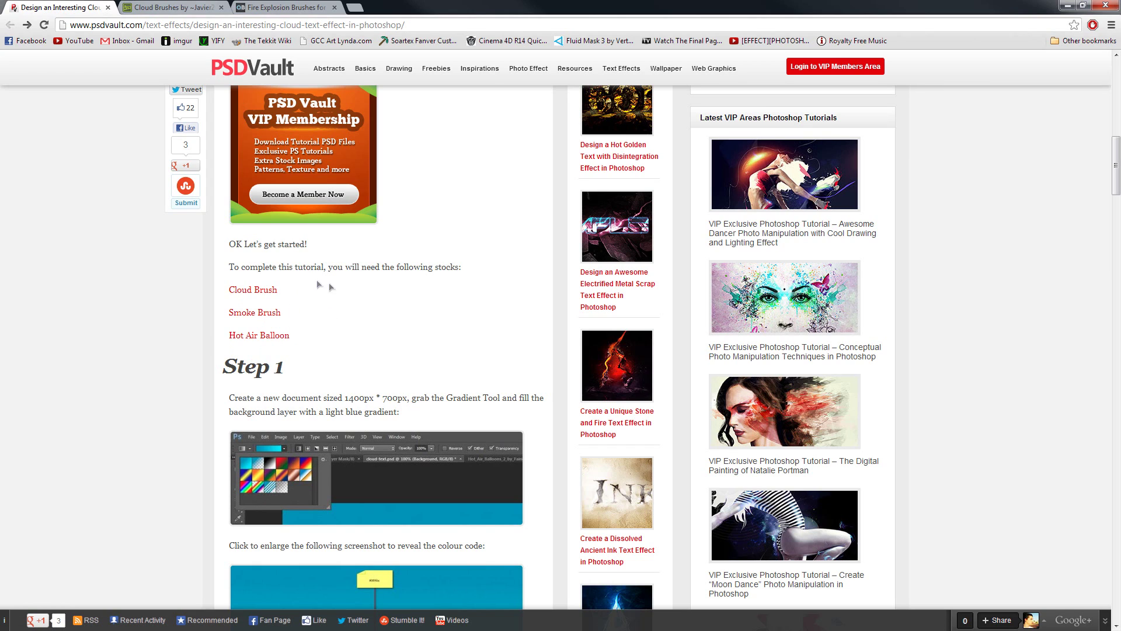
{"action": "scroll", "coordinate": [362, 274], "scroll_direction": "up", "scroll_amount": 8}
View the web pages for the Cloud Brushes and Xplosion Brushes sets and return to the tutorial page
{"action": "left_click", "coordinate": [172, 8]}
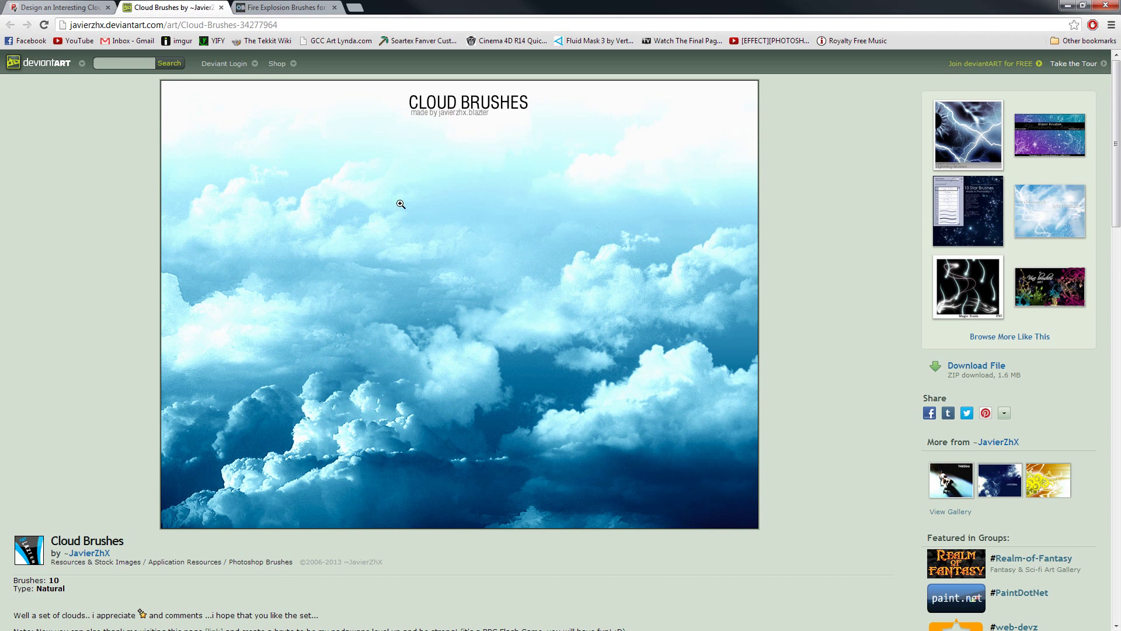
{"action": "left_click", "coordinate": [309, 9]}
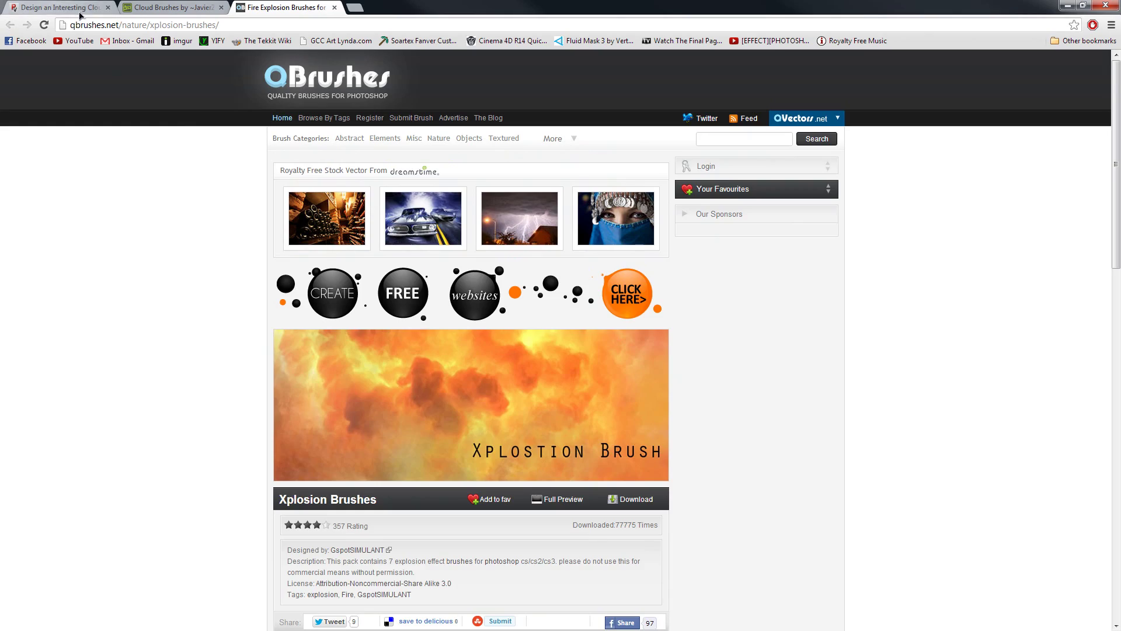
{"action": "left_click", "coordinate": [59, 8]}
Switch to Photoshop and create a 1920 × 1080 pixel RGB document at 72 pixels/inch with a white background, fitted to the screen
{"action": "left_click", "coordinate": [1069, 7]}
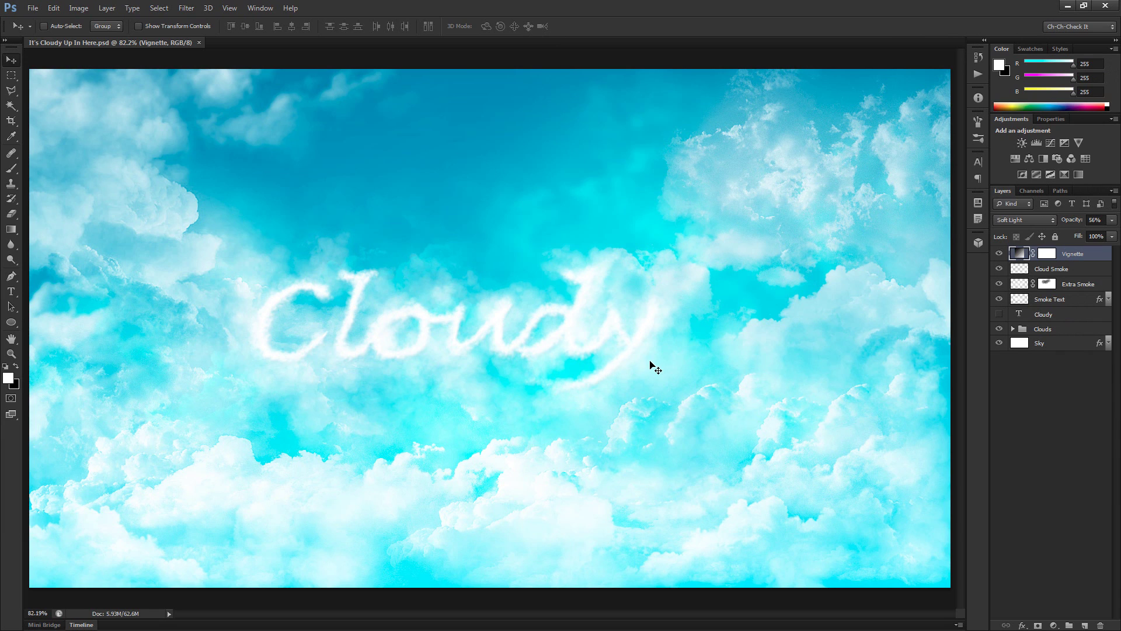
{"action": "left_click", "coordinate": [34, 8]}
{"action": "left_click", "coordinate": [46, 22]}
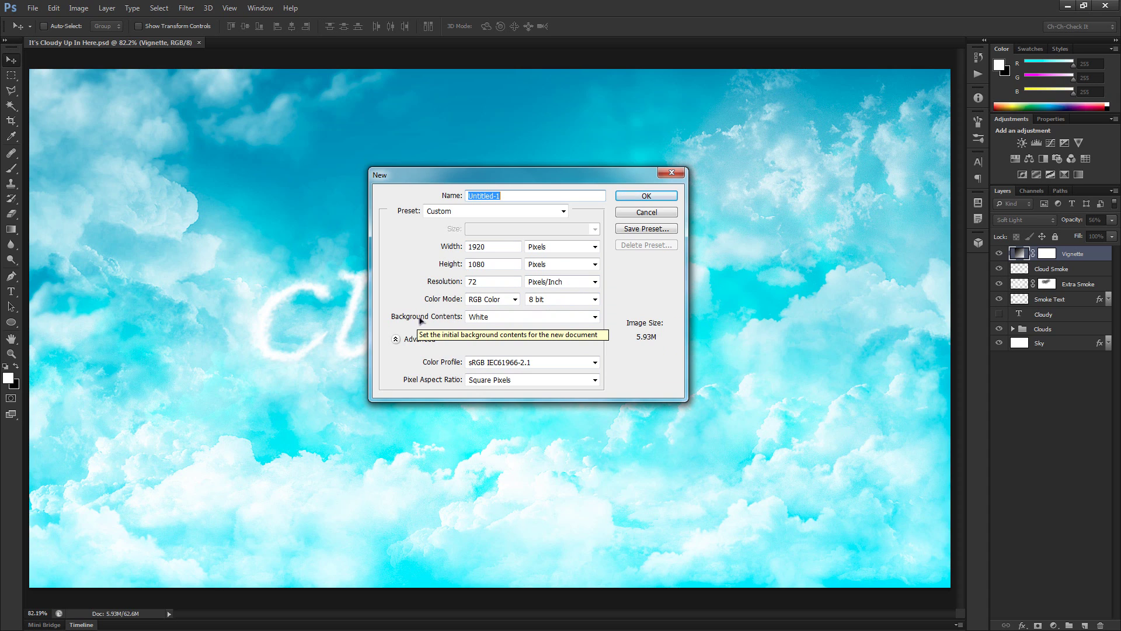
{"action": "left_click", "coordinate": [491, 318]}
{"action": "left_click", "coordinate": [489, 329]}
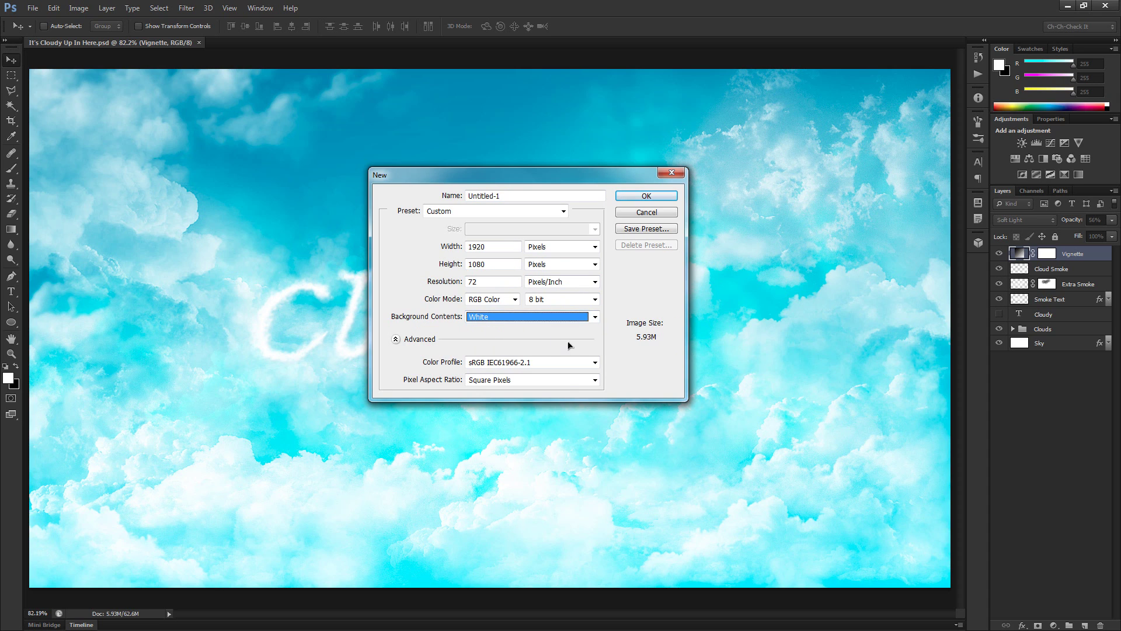
{"action": "left_click", "coordinate": [646, 196]}
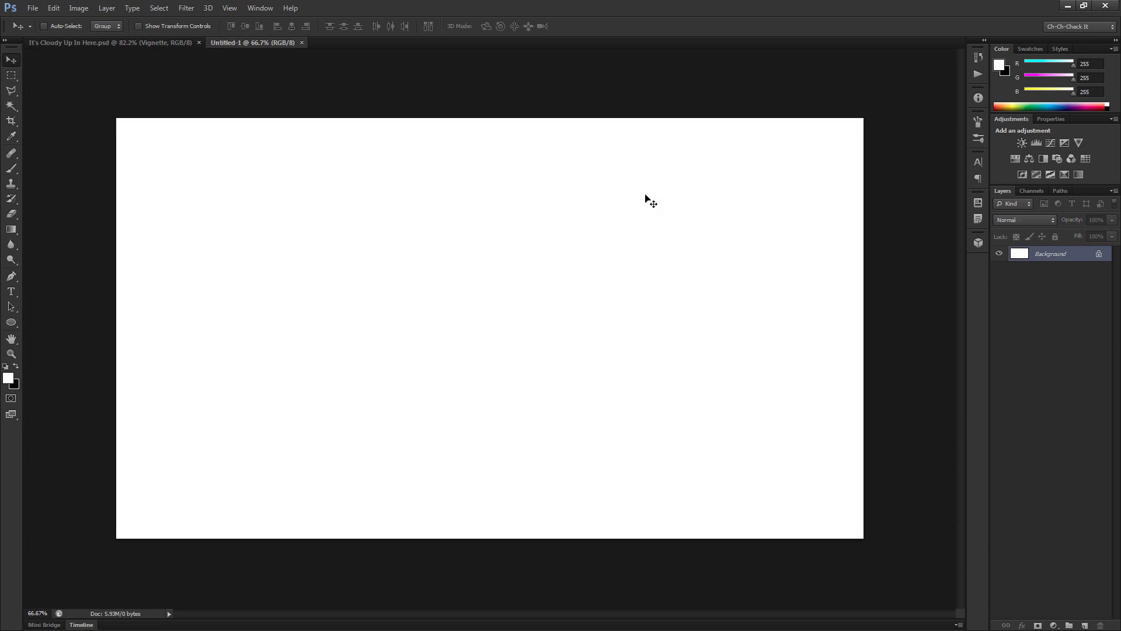
{"action": "key", "text": "ctrl+0"}
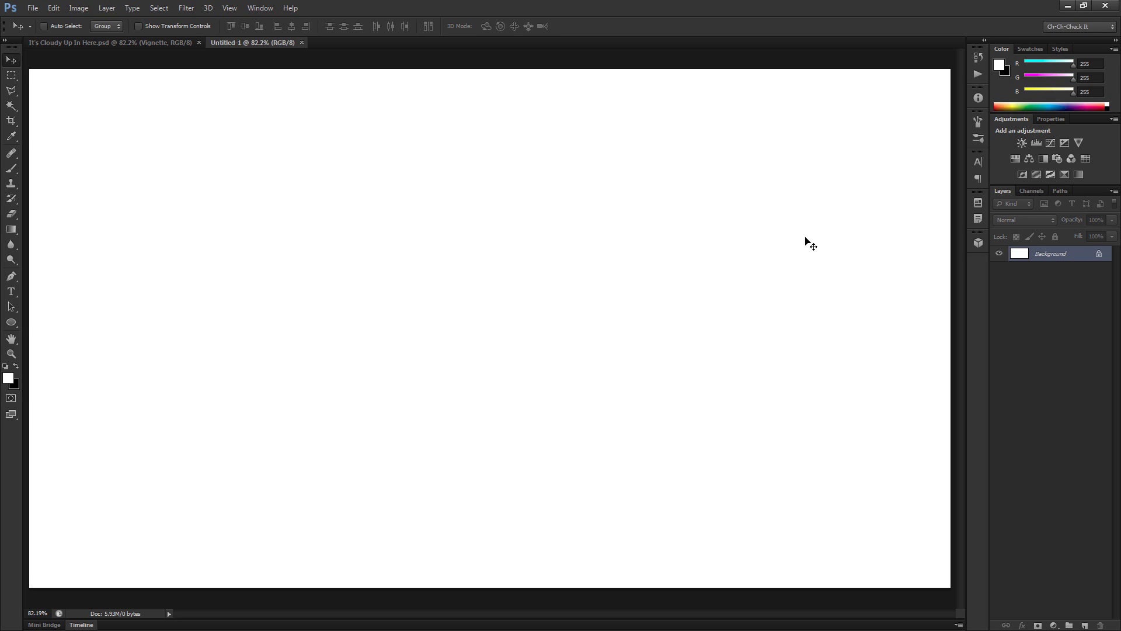
Convert the locked Background into a regular layer named Sky
{"action": "double_click", "coordinate": [1055, 255]}
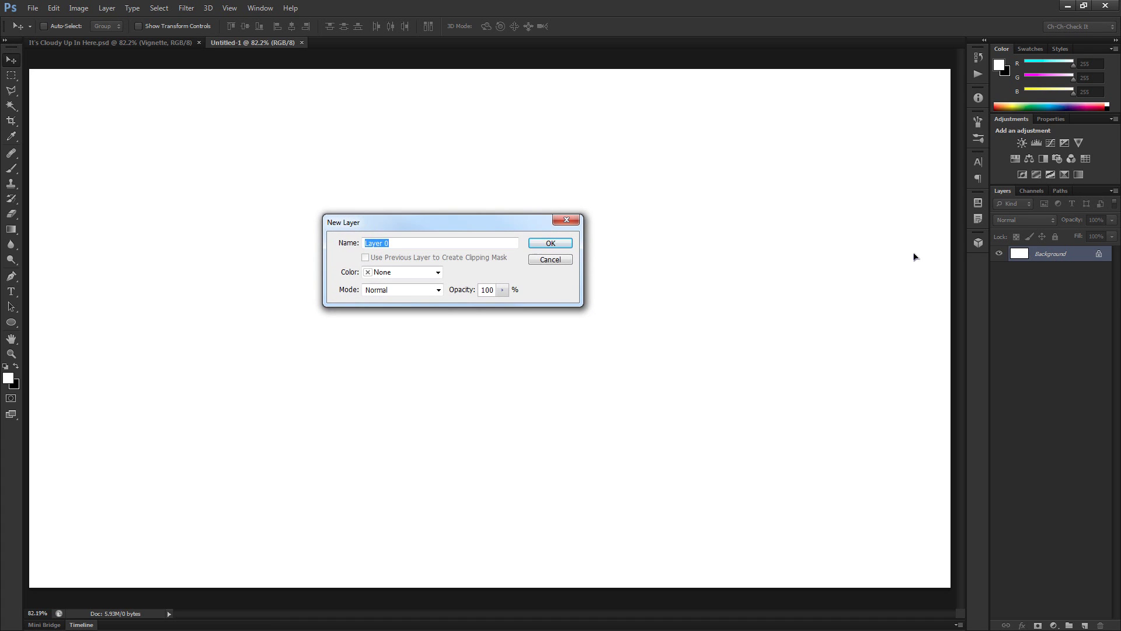
{"action": "type", "text": "Sky"}
{"action": "key", "text": "Return"}
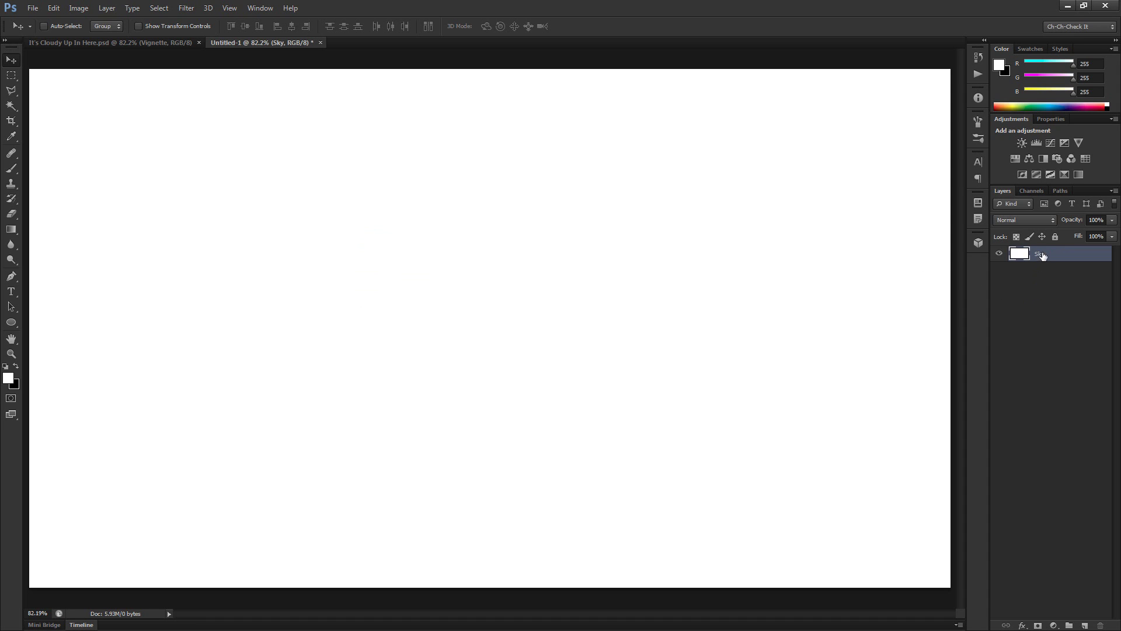
Add a Gradient Overlay to the Sky layer and set the gradient's starting colour stop, at 0%, to #0aebff
{"action": "left_click", "coordinate": [1023, 626]}
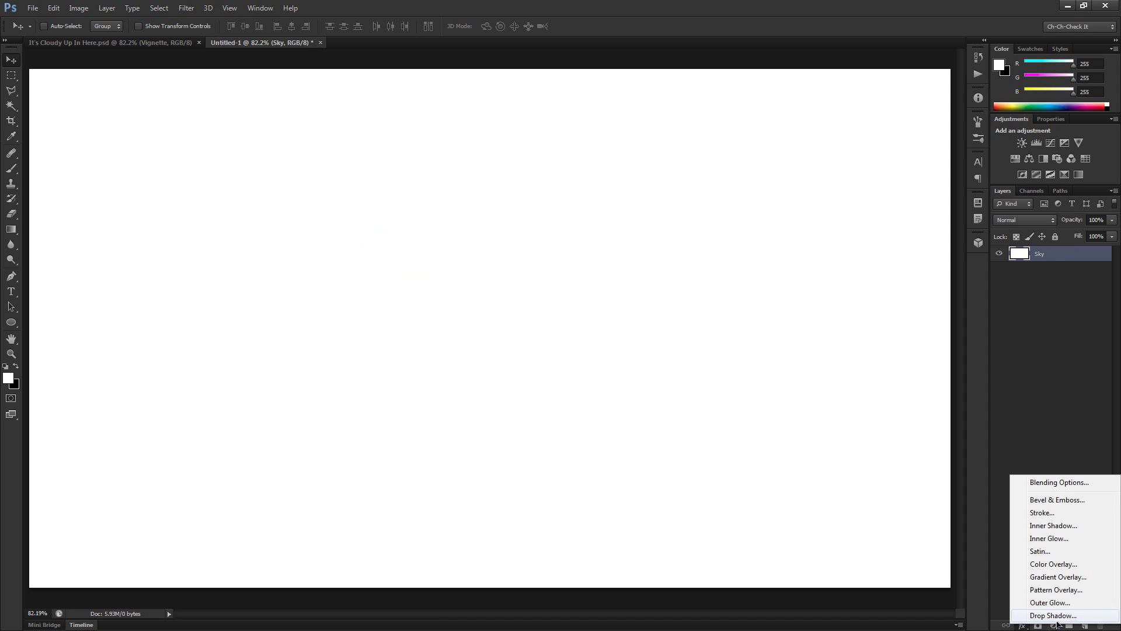
{"action": "left_click", "coordinate": [1069, 577]}
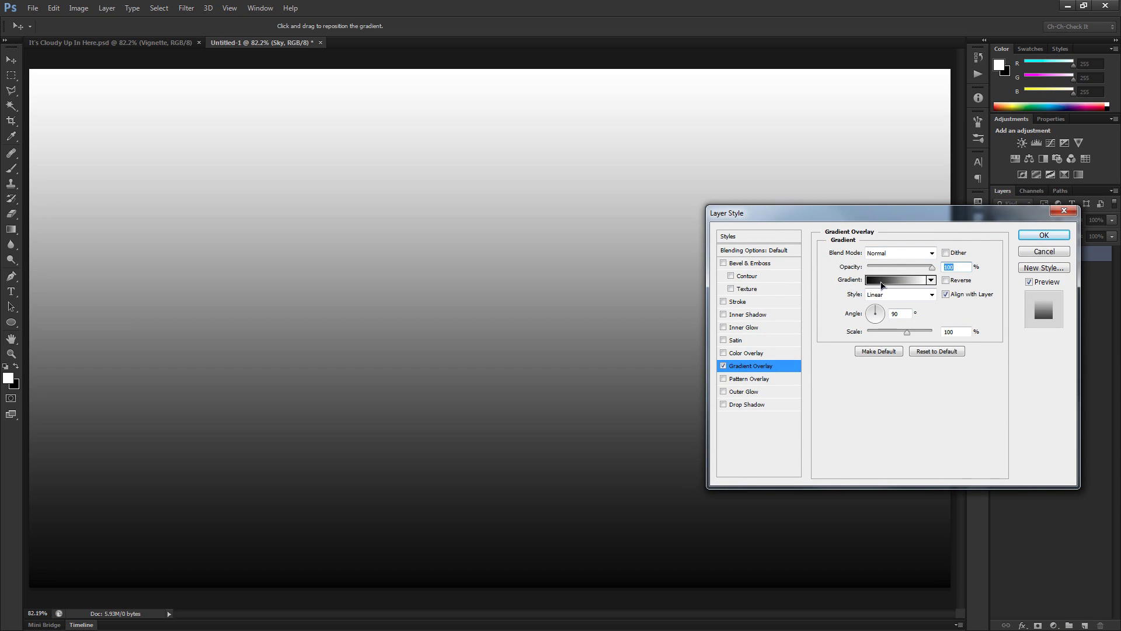
{"action": "left_click", "coordinate": [881, 282]}
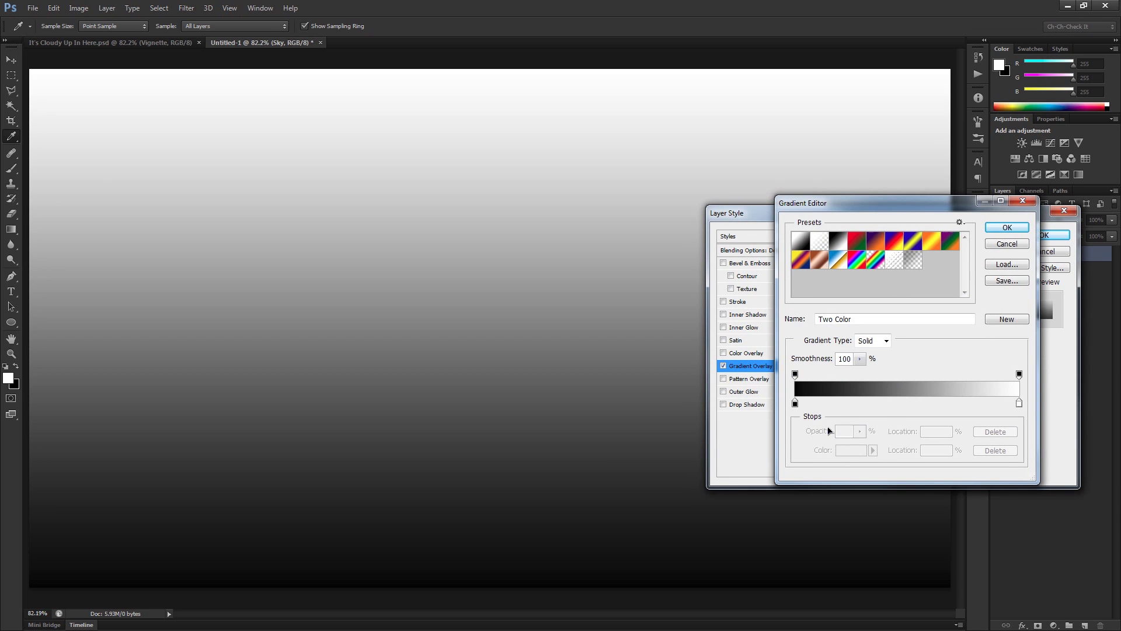
{"action": "left_click", "coordinate": [794, 403]}
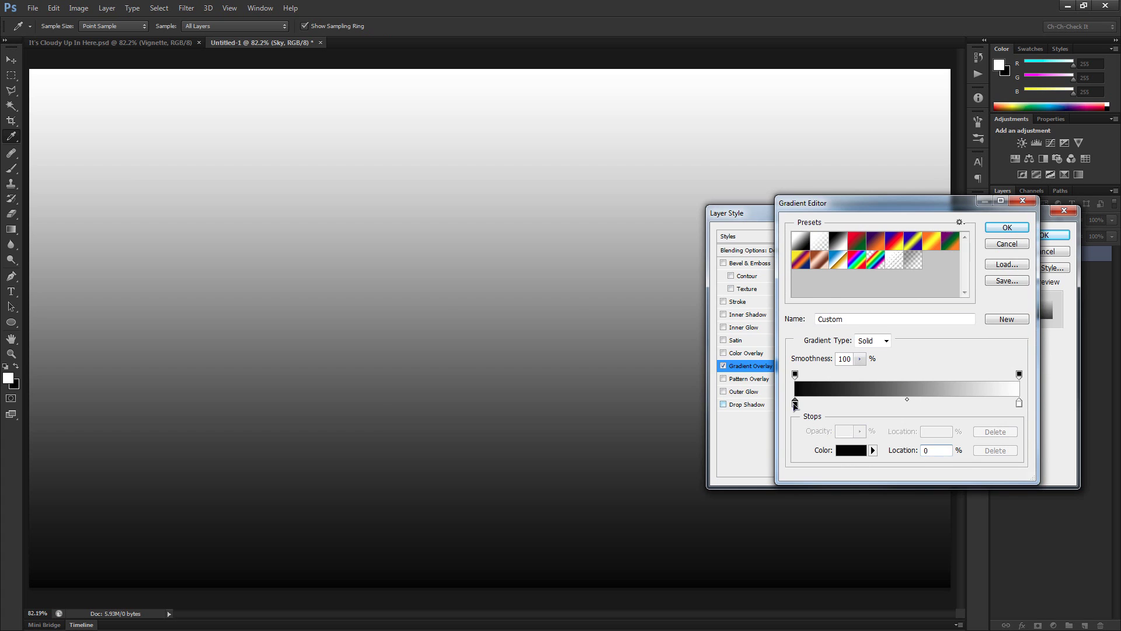
{"action": "double_click", "coordinate": [794, 402]}
{"action": "left_click", "coordinate": [616, 460]}
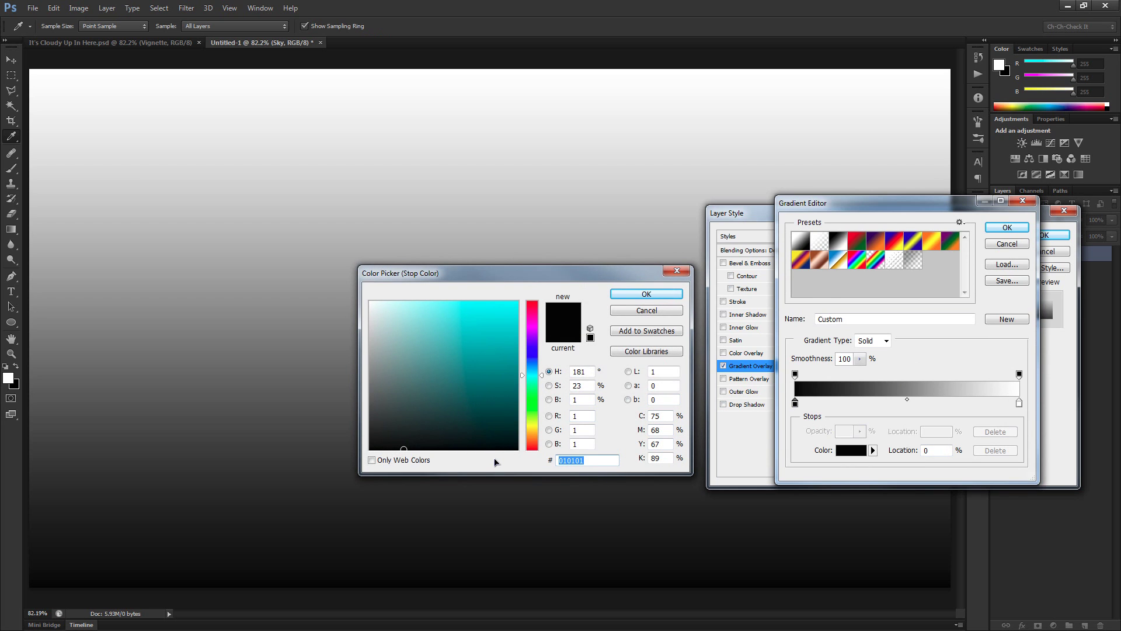
{"action": "type", "text": "0ae"}
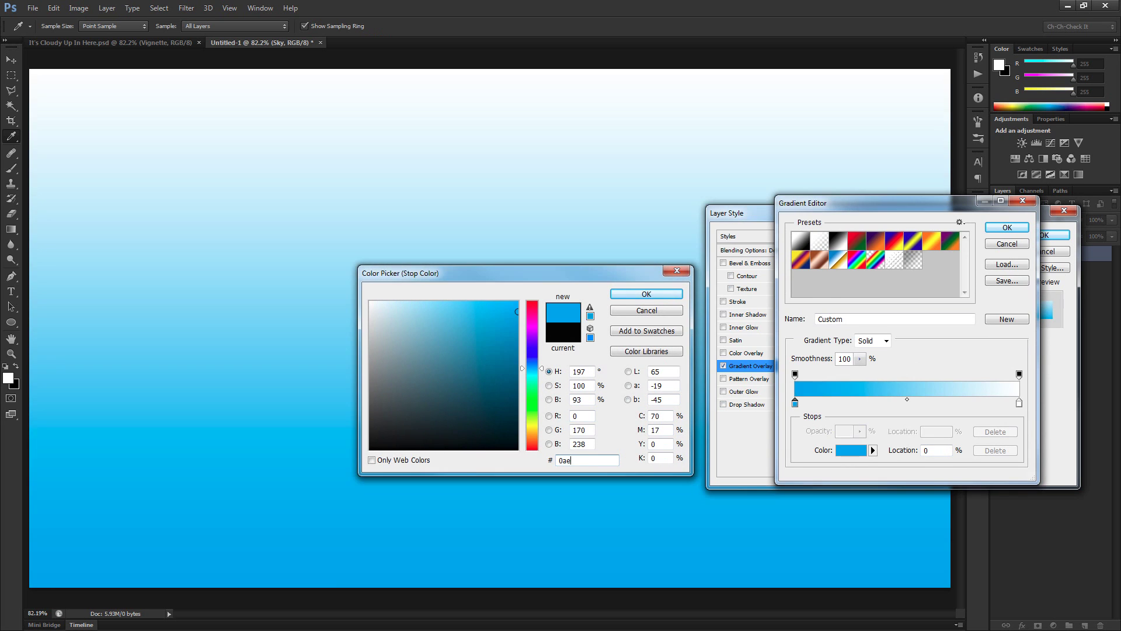
{"action": "type", "text": "bff"}
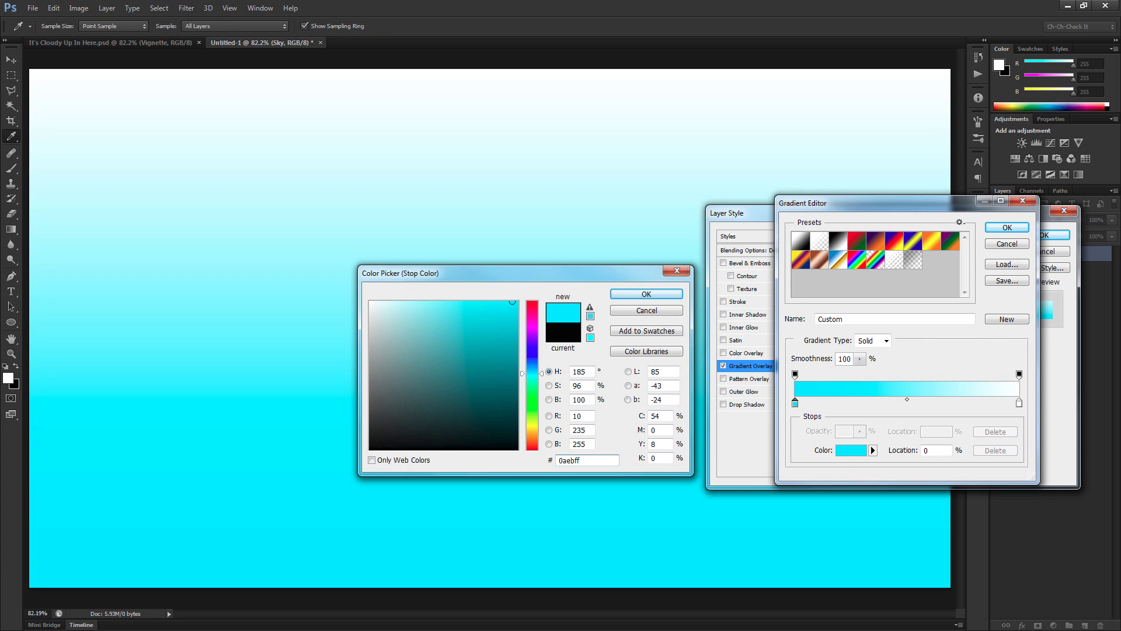
{"action": "key", "text": "Return"}
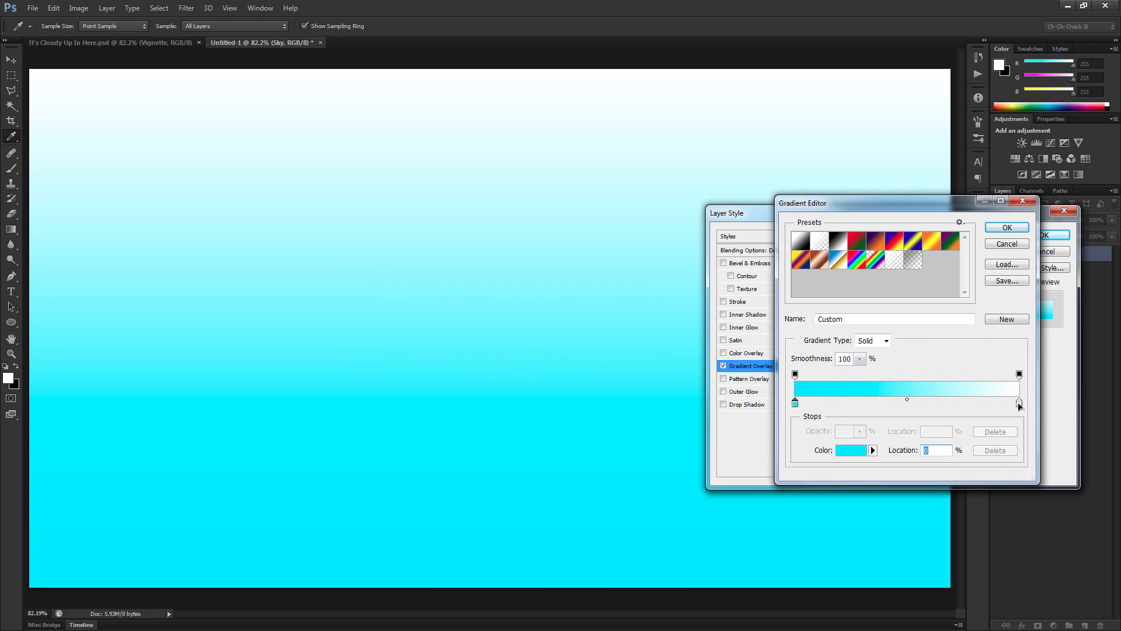
Set the gradient's end colour stop, at 100%, to #0895bc and accept the edited gradient
{"action": "double_click", "coordinate": [1019, 403]}
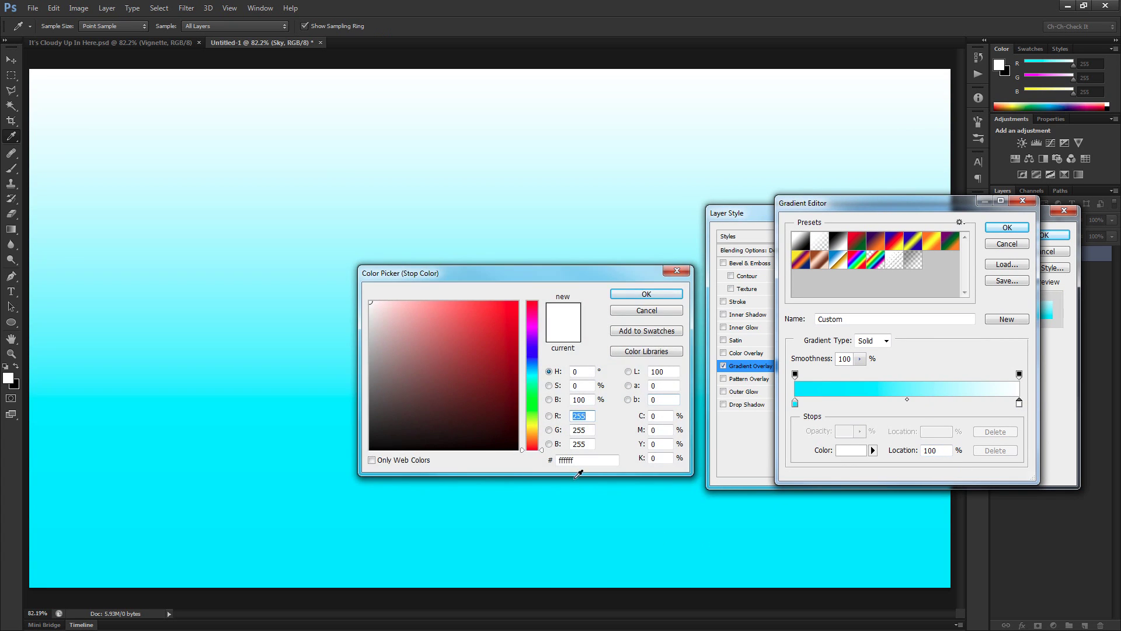
{"action": "double_click", "coordinate": [596, 461]}
{"action": "type", "text": "089"}
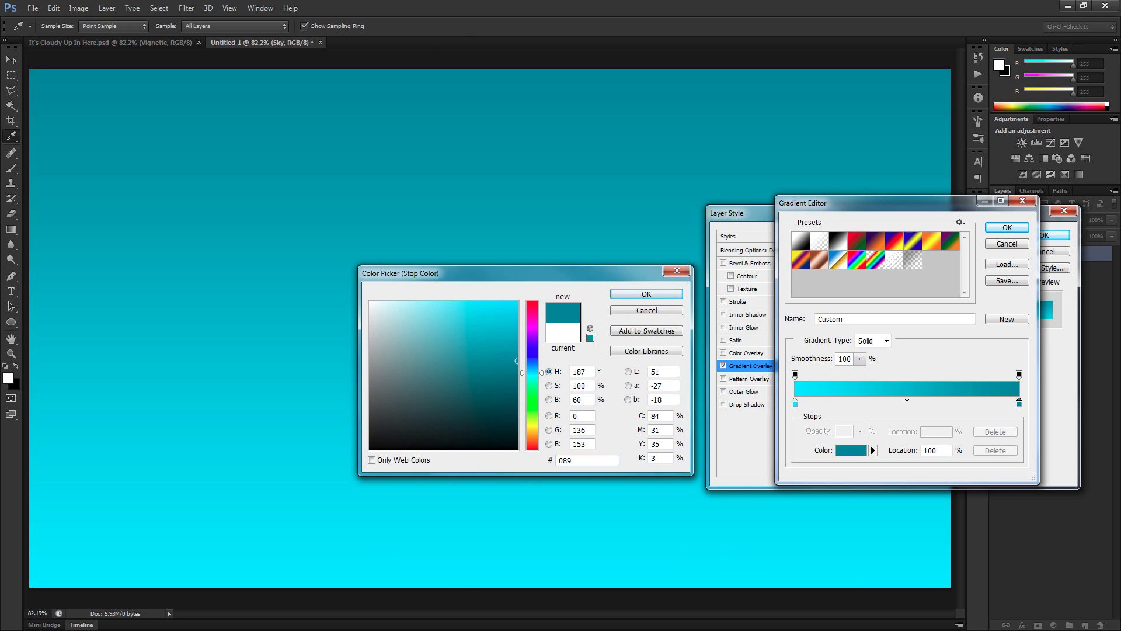
{"action": "type", "text": "5bc"}
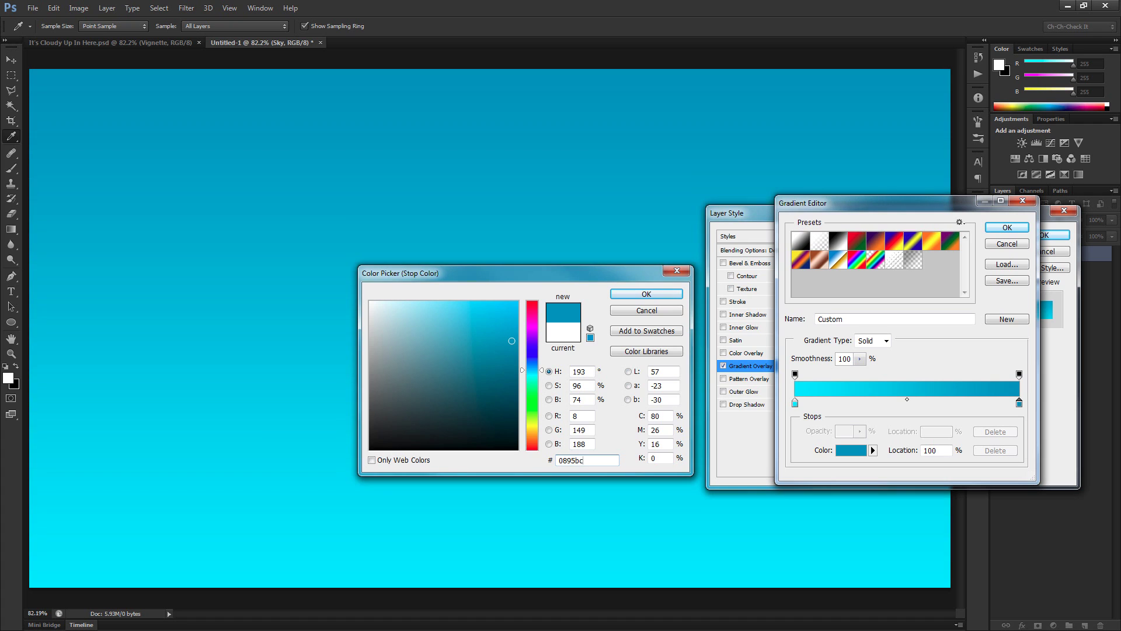
{"action": "key", "text": "Return"}
{"action": "key", "text": "Return"}
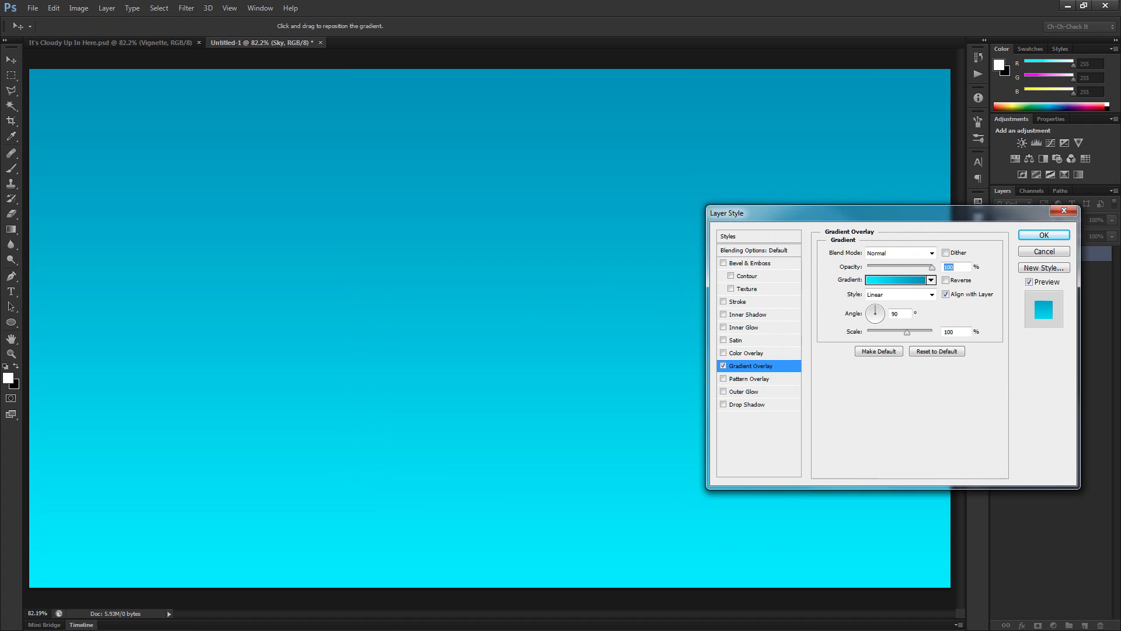
Inspect the full gradient on the canvas, apply the layer style, and collapse the Sky layer's effects list
{"action": "left_click_drag", "start_coordinate": [865, 225], "coordinate": [1120, 286]}
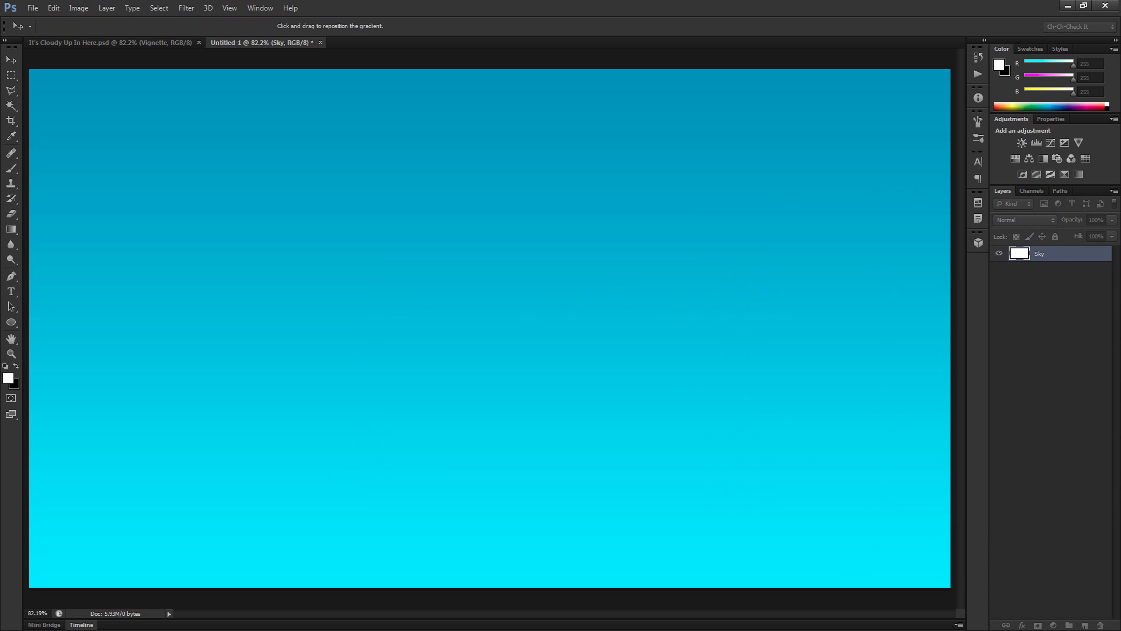
{"action": "left_click_drag", "start_coordinate": [1120, 286], "coordinate": [864, 202]}
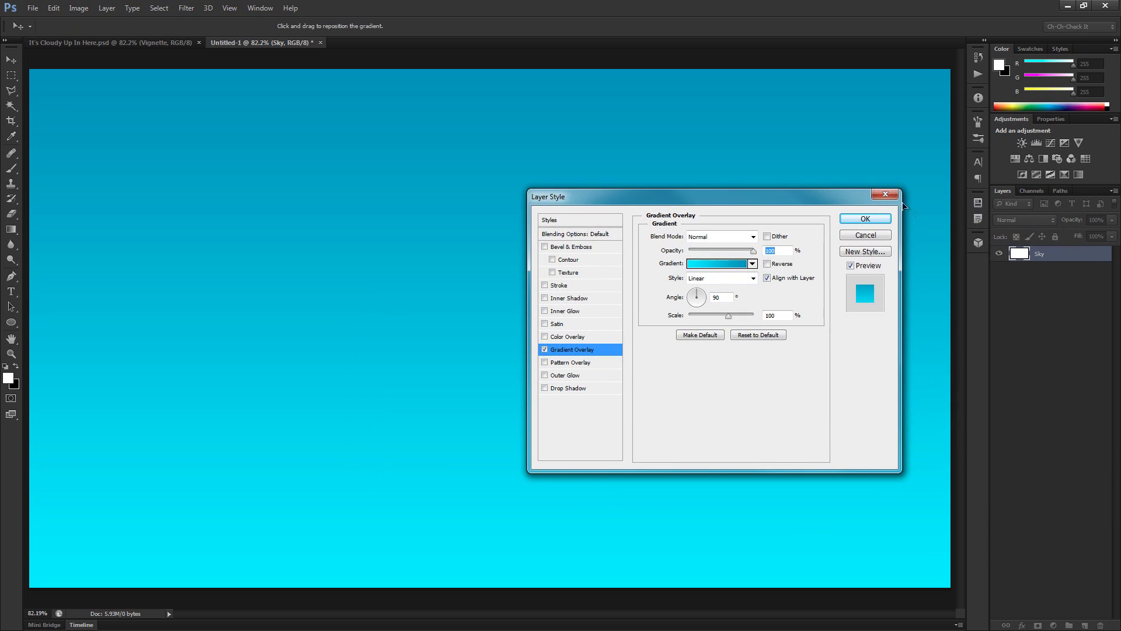
{"action": "left_click", "coordinate": [865, 218]}
{"action": "left_click", "coordinate": [1108, 257]}
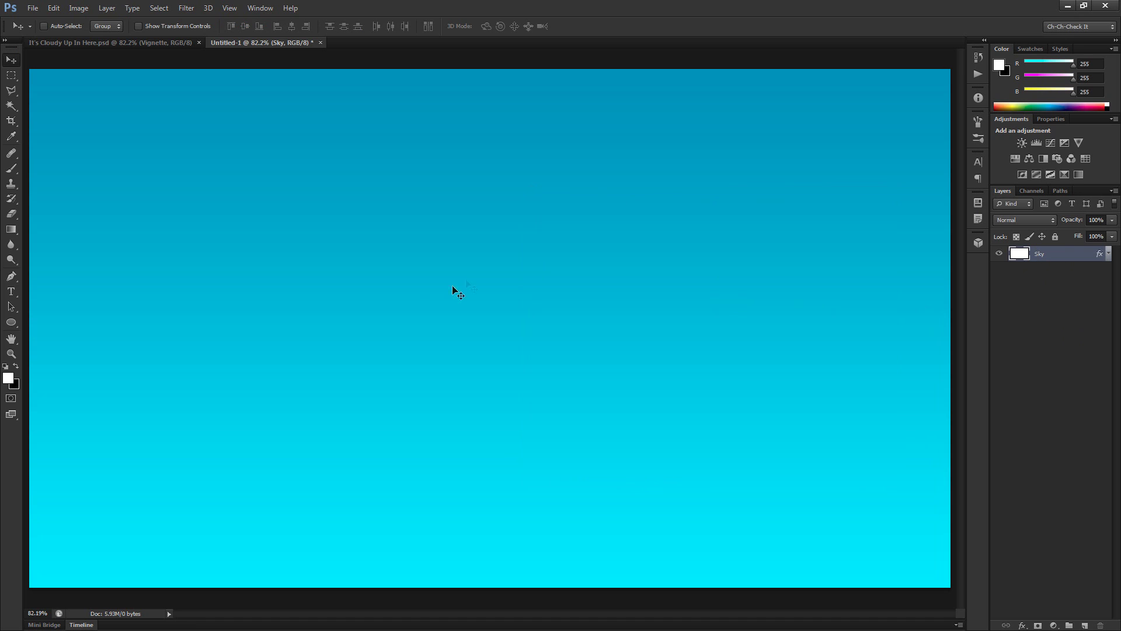
Add a new layer above Sky and, for the Brush tool, replace the current brushes with the Cloud Brushes - Blazter [JavierZhX] set
{"action": "left_click", "coordinate": [1084, 626]}
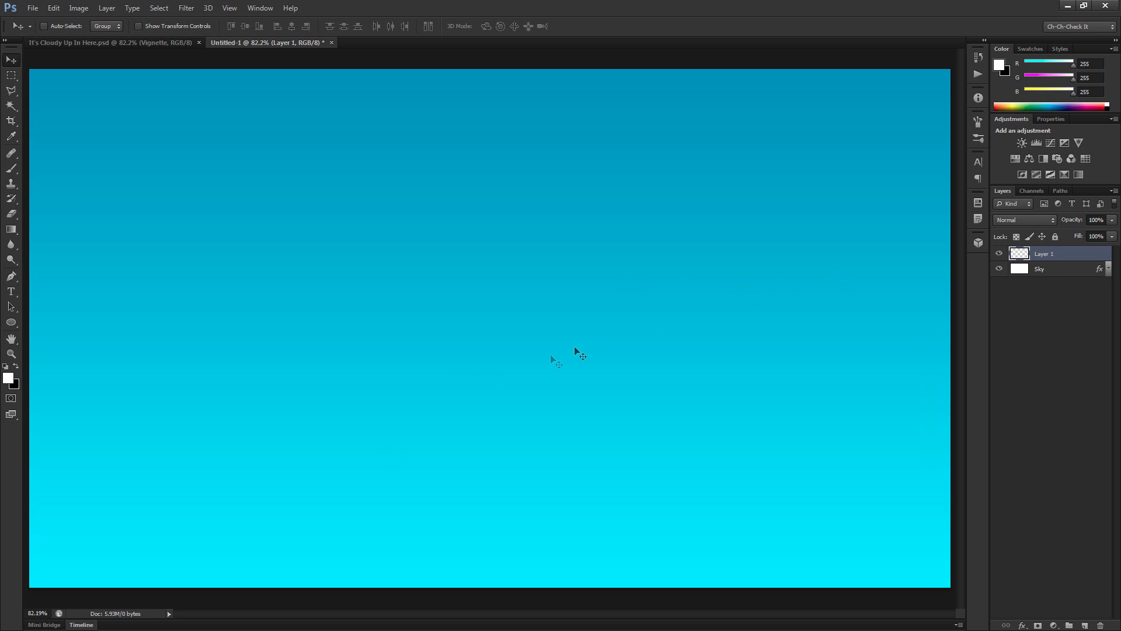
{"action": "key", "text": "b"}
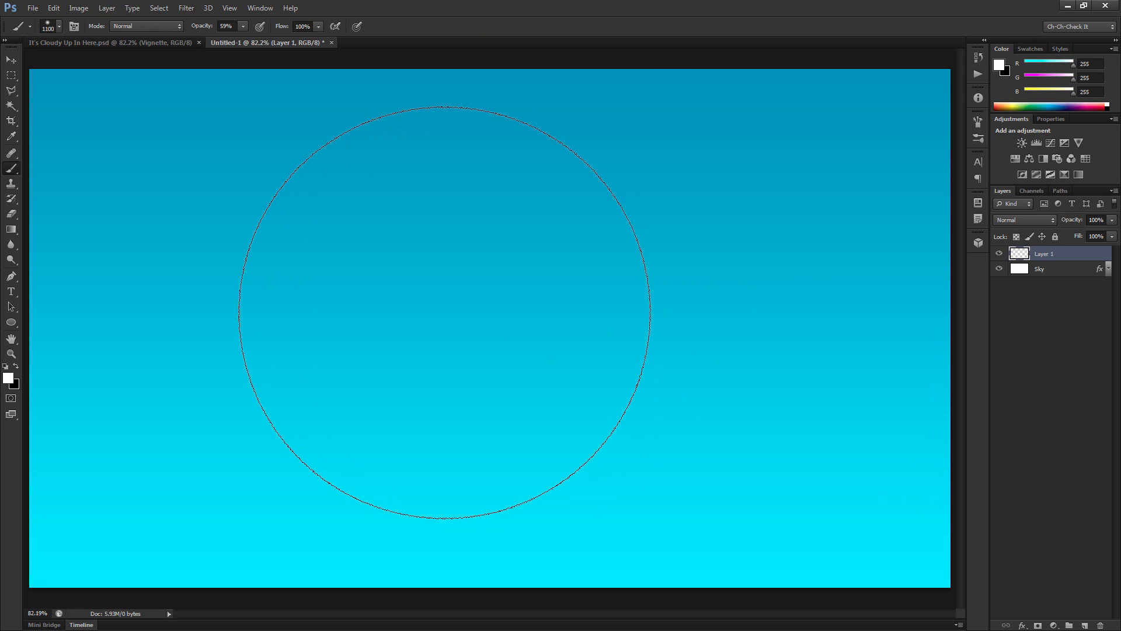
{"action": "right_click", "coordinate": [450, 310]}
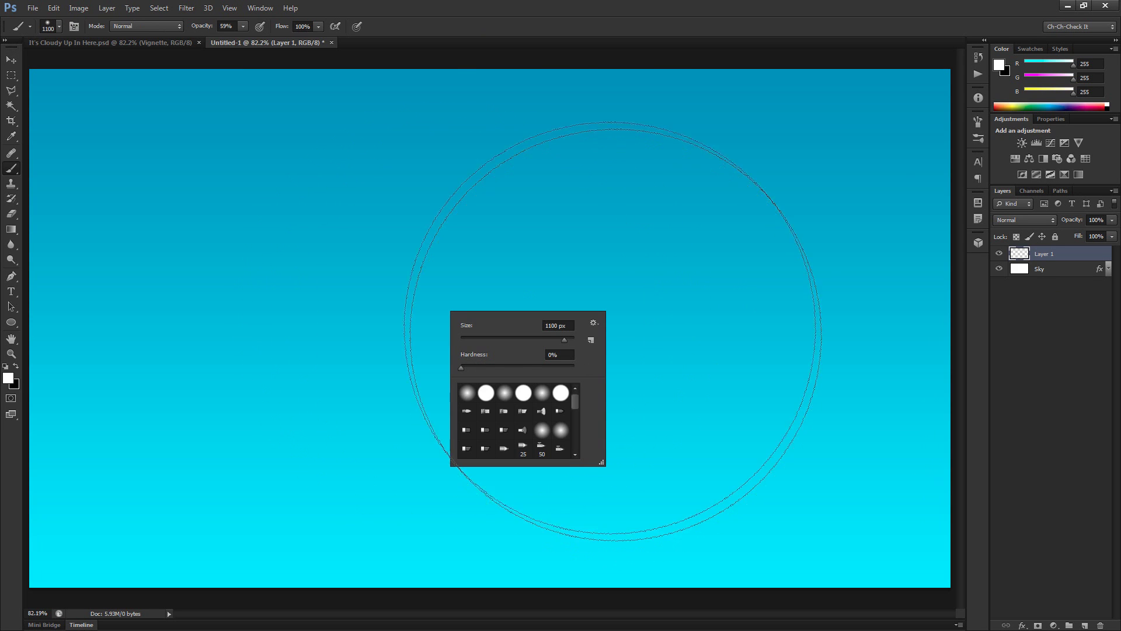
{"action": "left_click", "coordinate": [594, 324]}
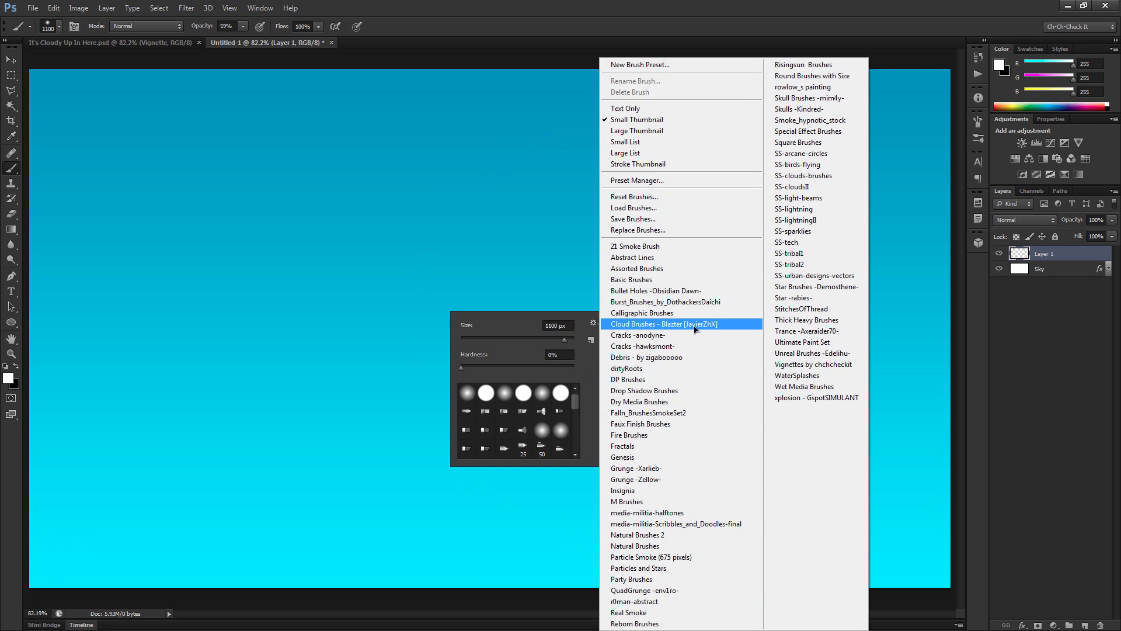
{"action": "left_click", "coordinate": [717, 325]}
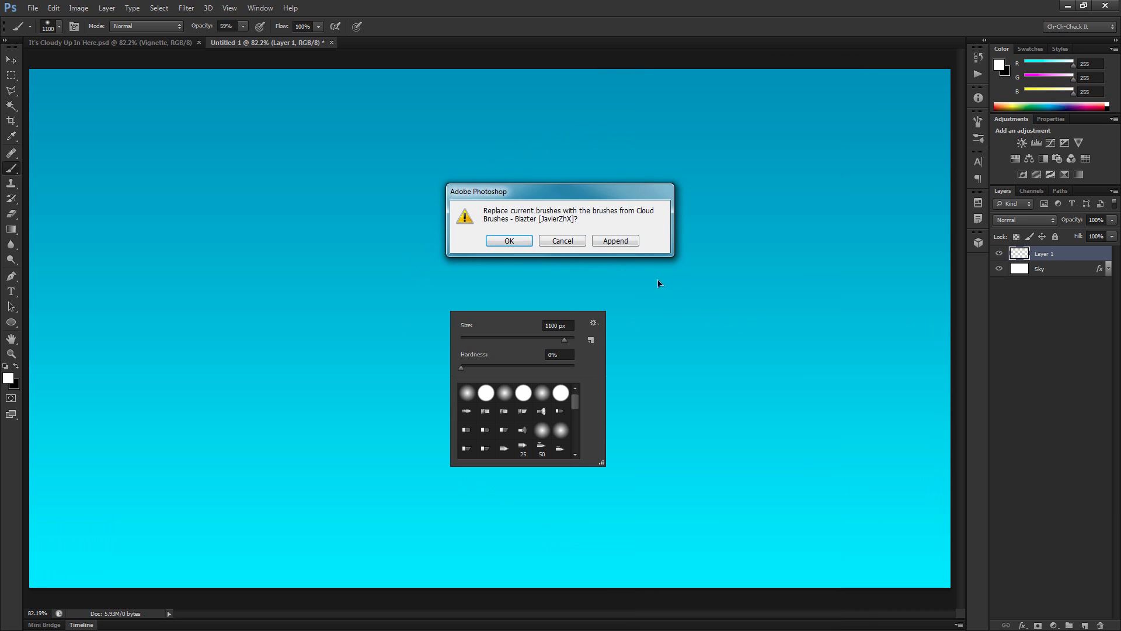
{"action": "left_click", "coordinate": [508, 241]}
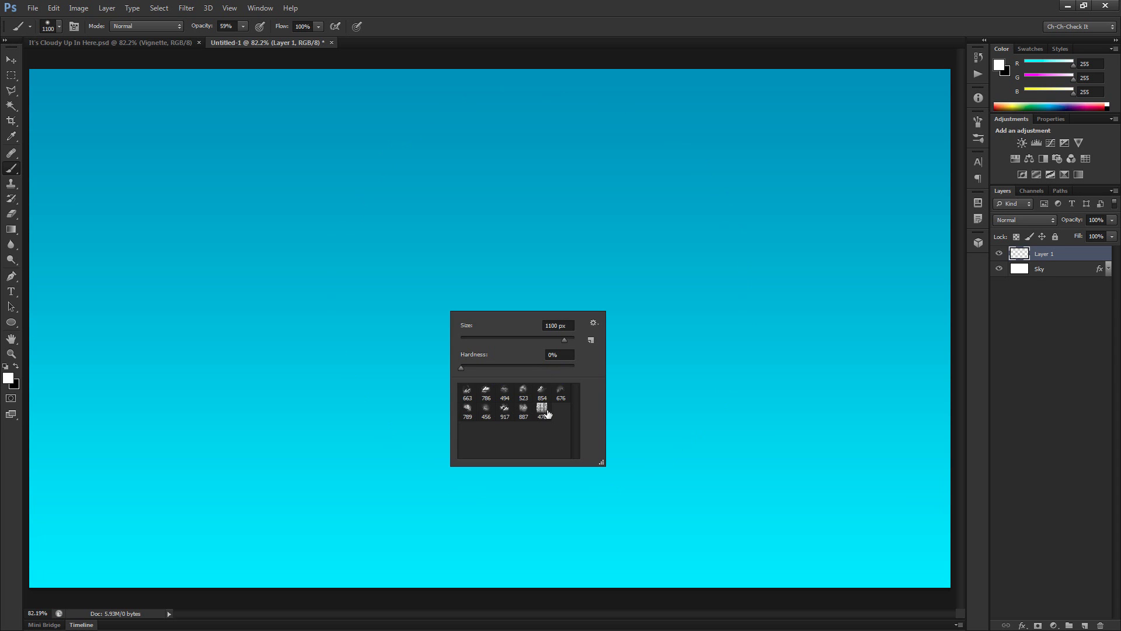
Choose the 663 px cloud brush, set its opacity to 100%, and stamp one white cloud near the canvas centre on Layer 1
{"action": "double_click", "coordinate": [467, 392]}
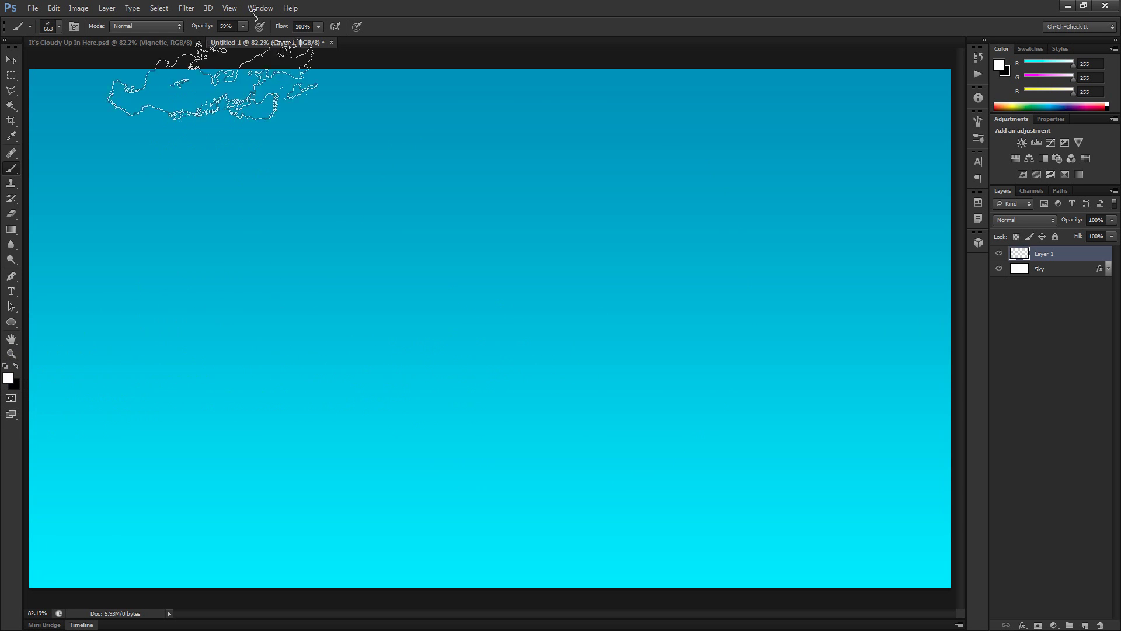
{"action": "left_click_drag", "start_coordinate": [199, 26], "coordinate": [304, 36]}
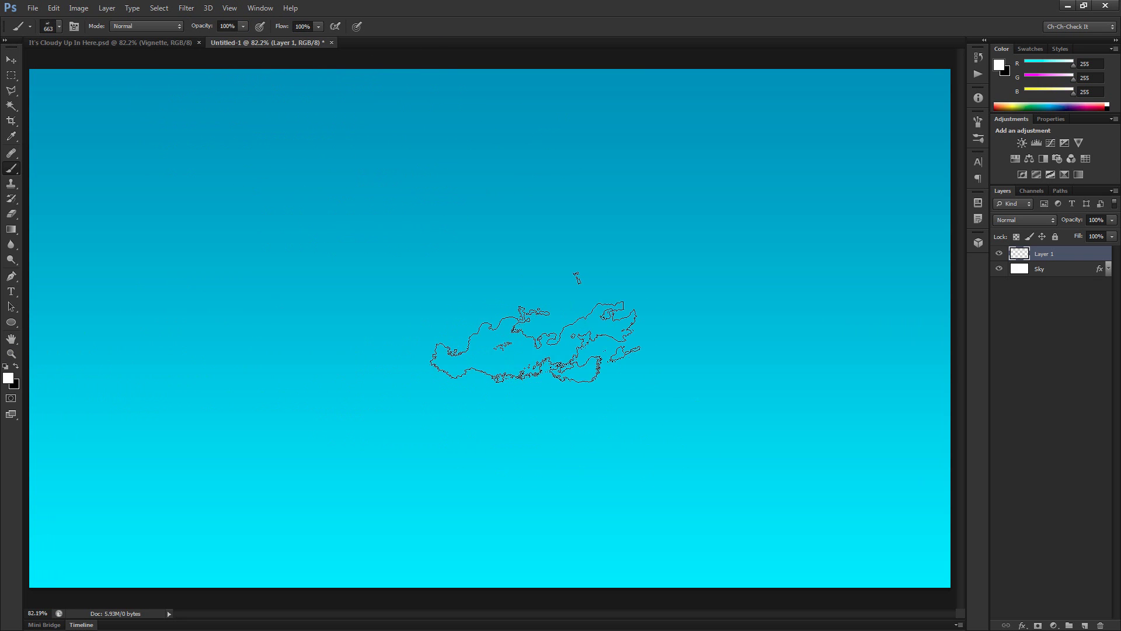
{"action": "left_click", "coordinate": [489, 295]}
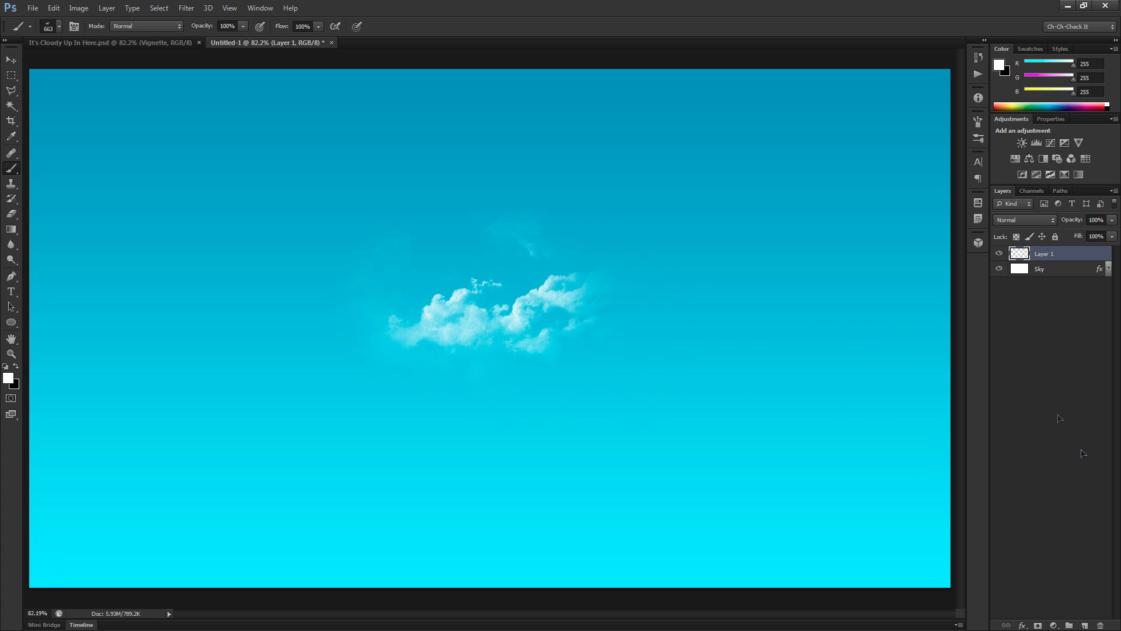
Add a second cloud layer and stamp the 786 px cloud brush once over the first cloud
{"action": "left_click", "coordinate": [1089, 625]}
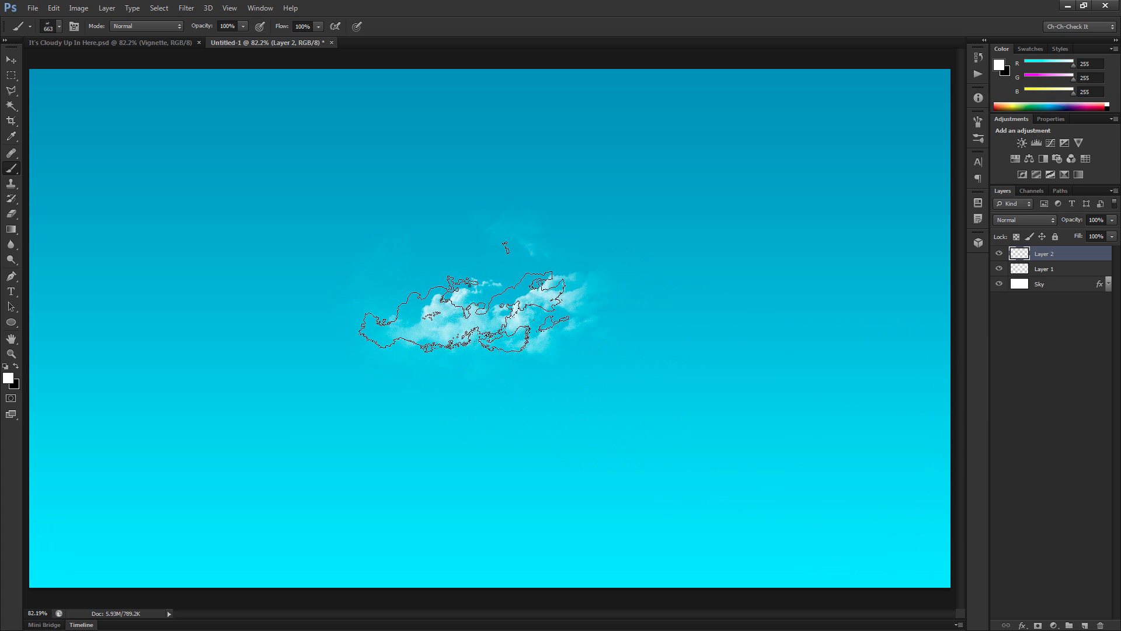
{"action": "right_click", "coordinate": [470, 287]}
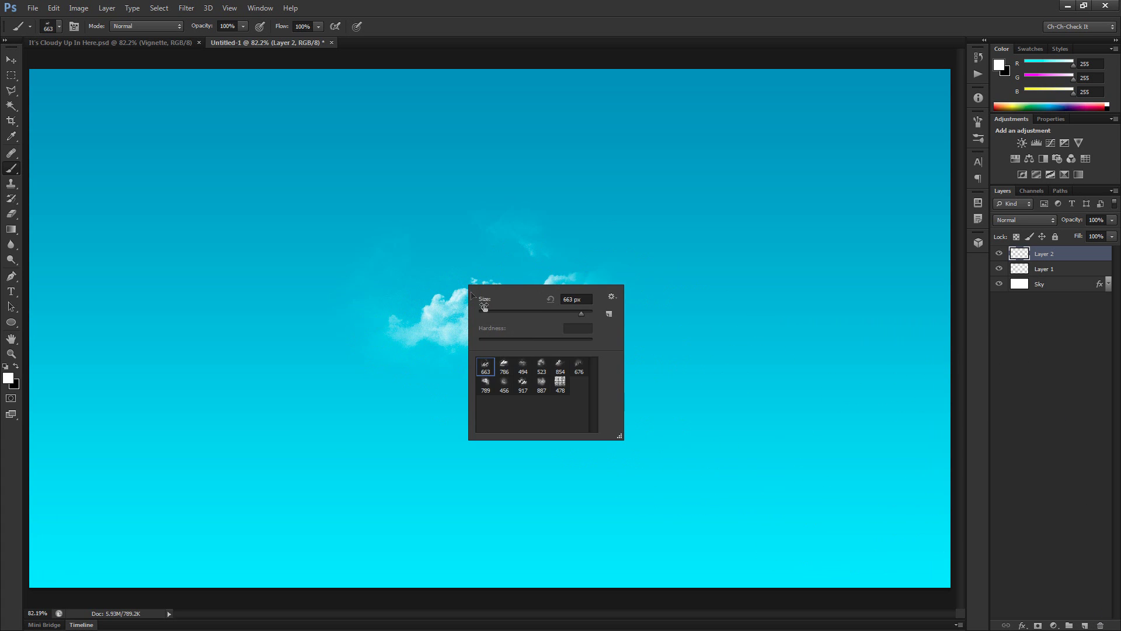
{"action": "double_click", "coordinate": [507, 369]}
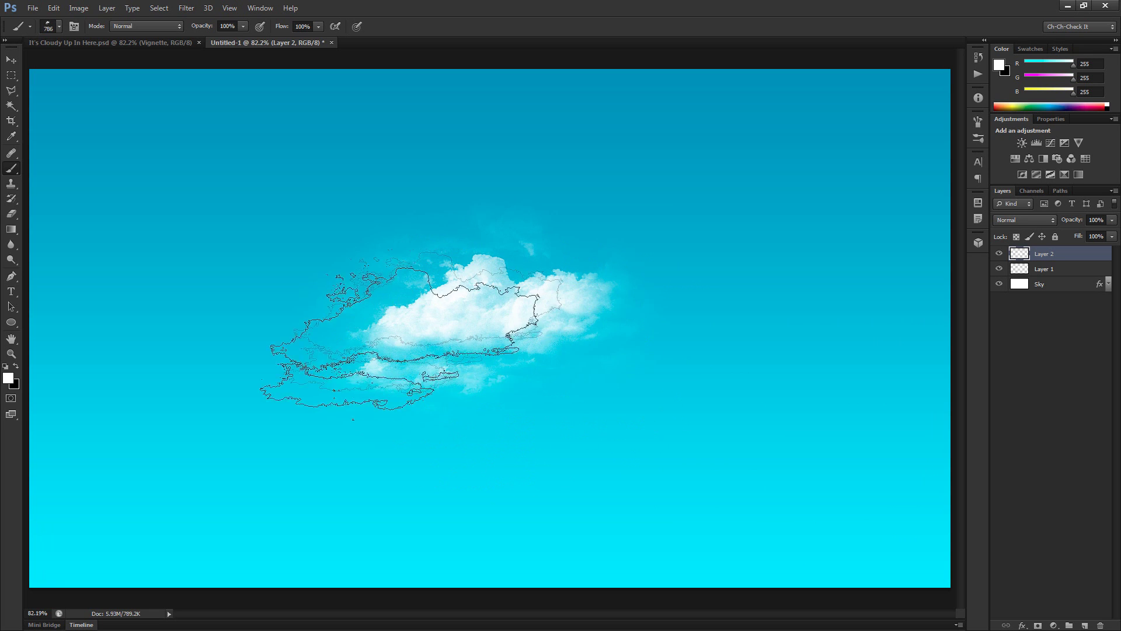
{"action": "left_click", "coordinate": [462, 357]}
Stamp each remaining cloud brush once on its own new layer up to Layer 10, starting with the 494 px brush
{"action": "left_click", "coordinate": [1084, 625]}
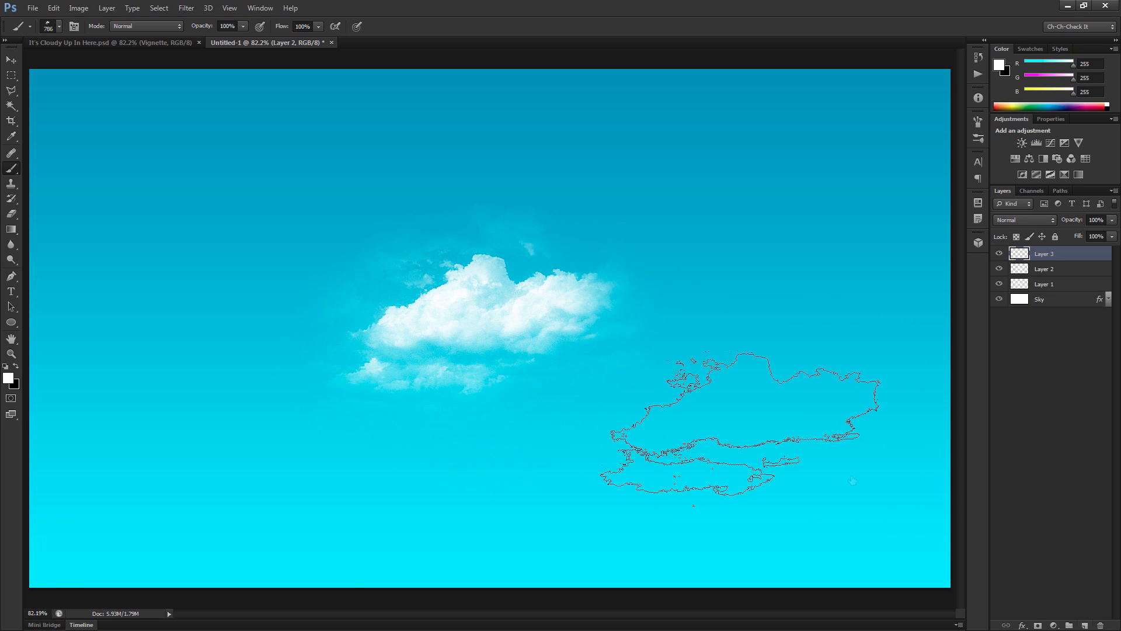
{"action": "right_click", "coordinate": [470, 287]}
{"action": "double_click", "coordinate": [496, 346]}
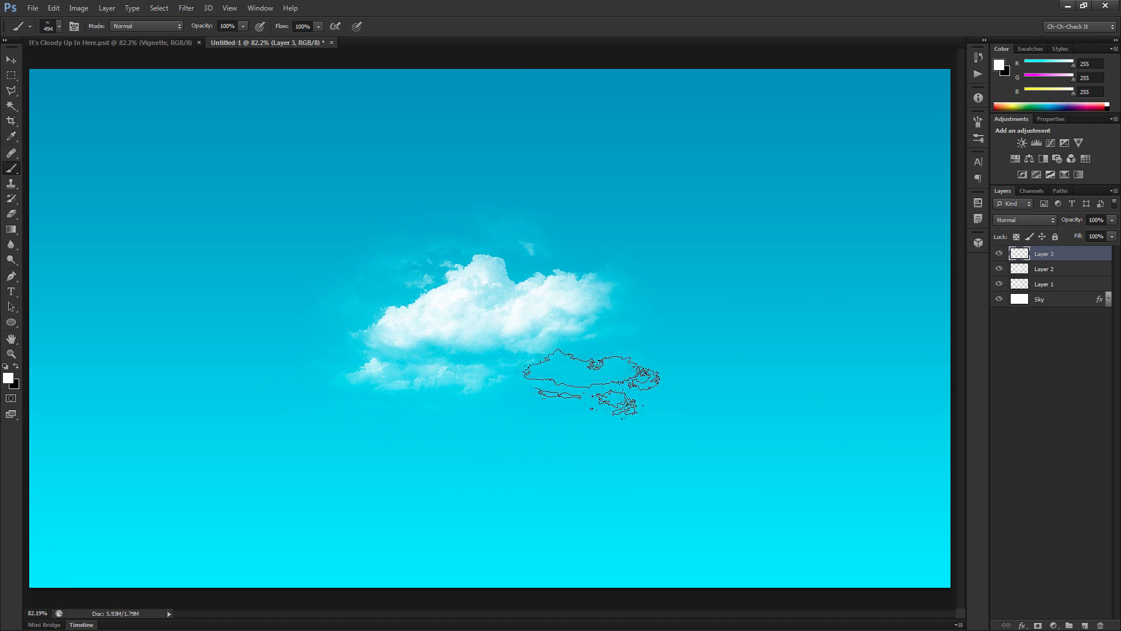
{"action": "left_click", "coordinate": [499, 336]}
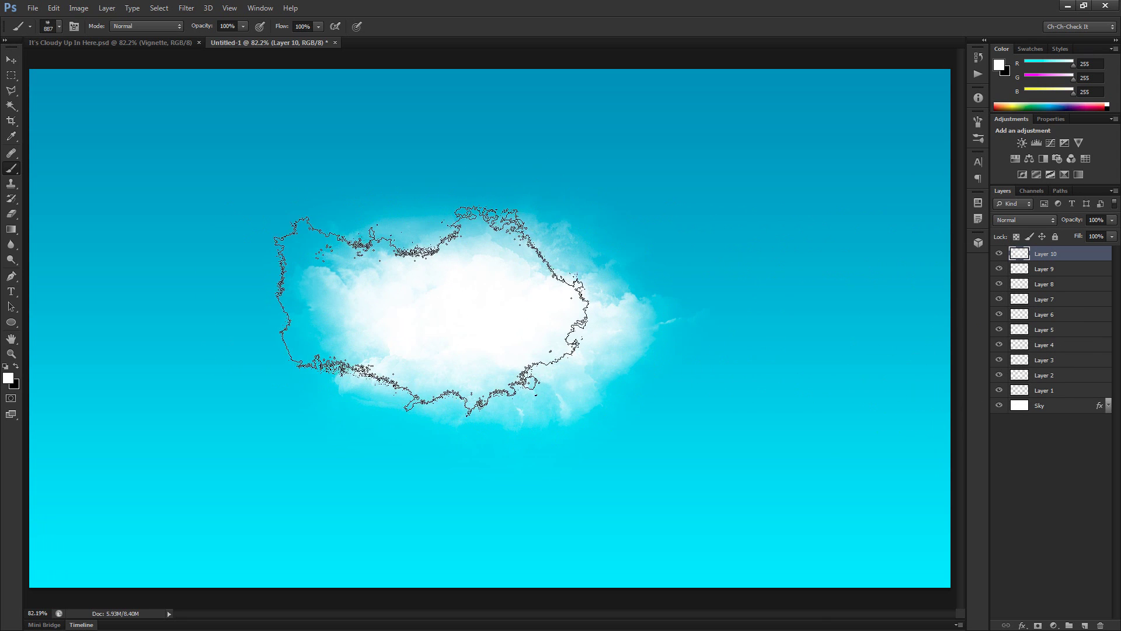
Enable Auto-Select for the Move tool and spread the stacked clouds from the centre into the upper-left, lower-left and lower-right areas of the canvas
{"action": "left_click", "coordinate": [12, 62]}
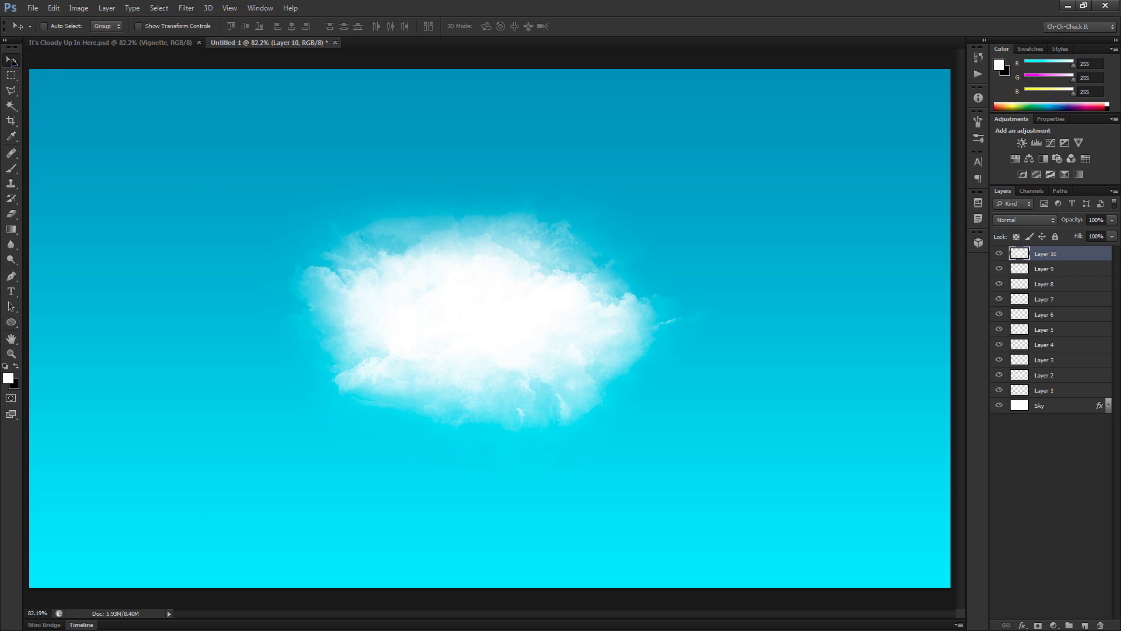
{"action": "left_click", "coordinate": [44, 26]}
{"action": "left_click_drag", "start_coordinate": [508, 323], "coordinate": [204, 132]}
{"action": "left_click", "coordinate": [607, 318]}
{"action": "left_click_drag", "start_coordinate": [661, 263], "coordinate": [74, 243]}
{"action": "left_click_drag", "start_coordinate": [502, 325], "coordinate": [810, 517]}
{"action": "left_click_drag", "start_coordinate": [537, 347], "coordinate": [172, 493]}
{"action": "left_click_drag", "start_coordinate": [476, 319], "coordinate": [862, 408]}
{"action": "left_click_drag", "start_coordinate": [442, 329], "coordinate": [854, 467]}
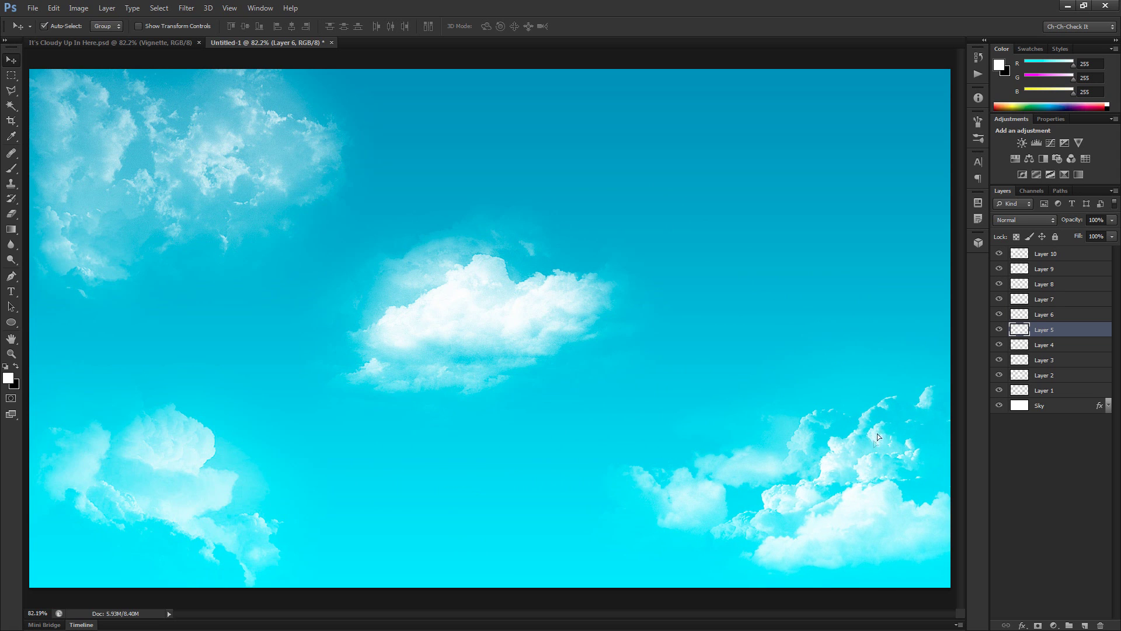
Move the remaining central clouds to the left edge and lower left, and fine-tune the cloud at the lower right
{"action": "left_click_drag", "start_coordinate": [887, 409], "coordinate": [882, 392]}
{"action": "left_click_drag", "start_coordinate": [463, 350], "coordinate": [128, 358]}
{"action": "left_click_drag", "start_coordinate": [545, 335], "coordinate": [371, 520]}
{"action": "left_click_drag", "start_coordinate": [152, 547], "coordinate": [261, 496]}
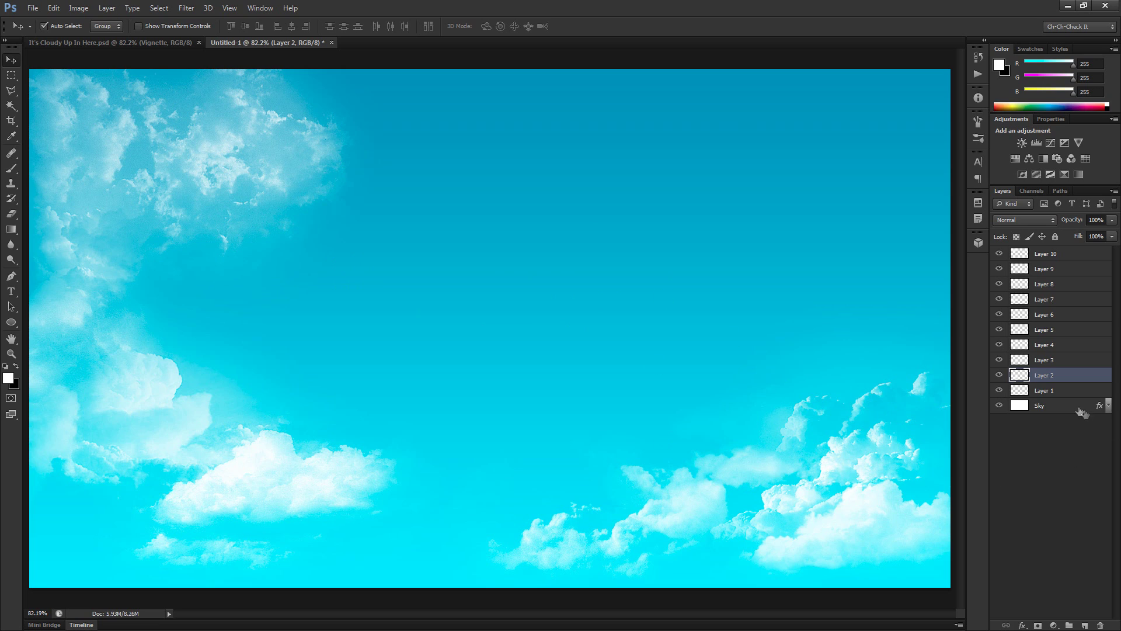
Select Layer 1 through Layer 10 and duplicate all ten cloud layers
{"action": "left_click", "coordinate": [1066, 391]}
{"action": "left_click", "coordinate": [1065, 258], "text": "shift"}
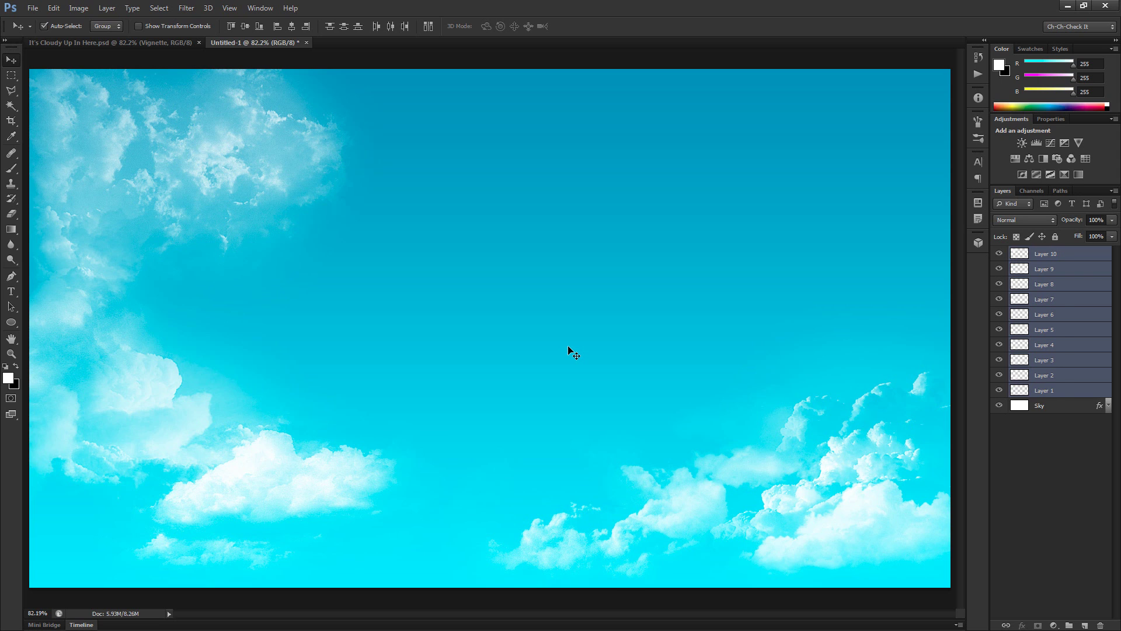
{"action": "key", "text": "ctrl+j"}
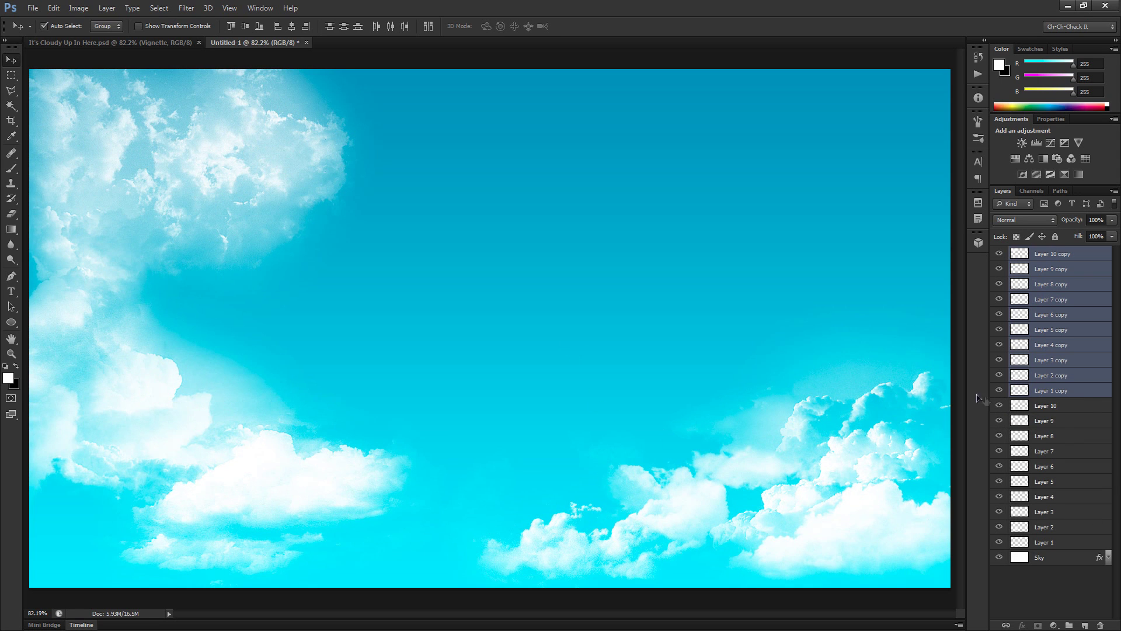
Turn off Auto-Select and move the Layer 1 copy cloud to the lower-left area of the sky
{"action": "left_click", "coordinate": [1059, 392]}
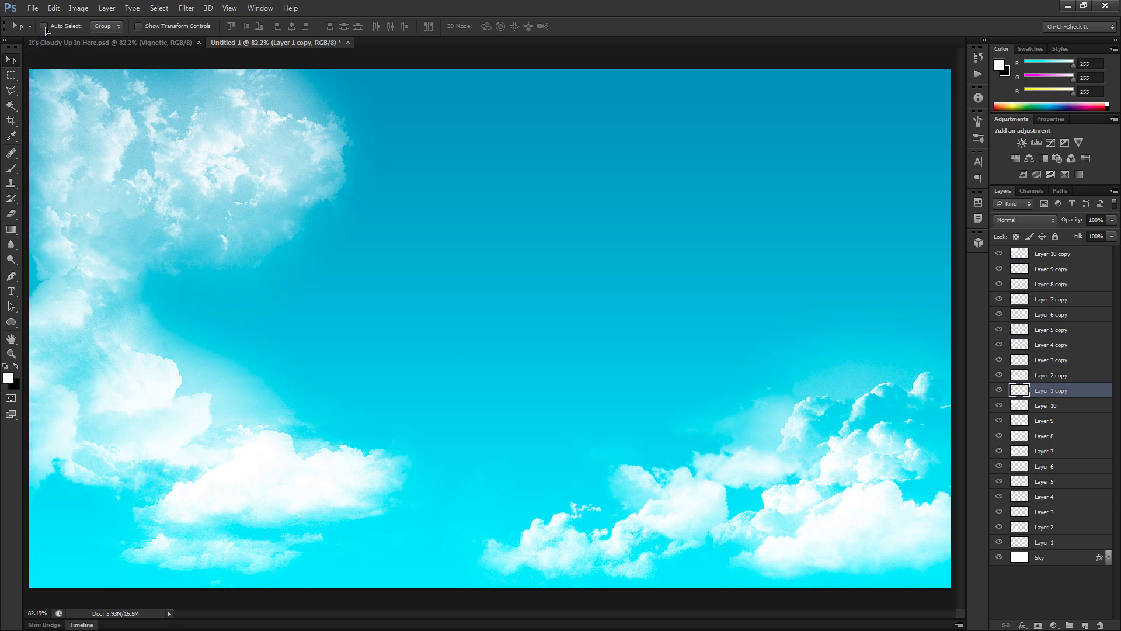
{"action": "left_click_drag", "start_coordinate": [237, 442], "coordinate": [208, 216]}
{"action": "left_click_drag", "start_coordinate": [607, 343], "coordinate": [210, 459]}
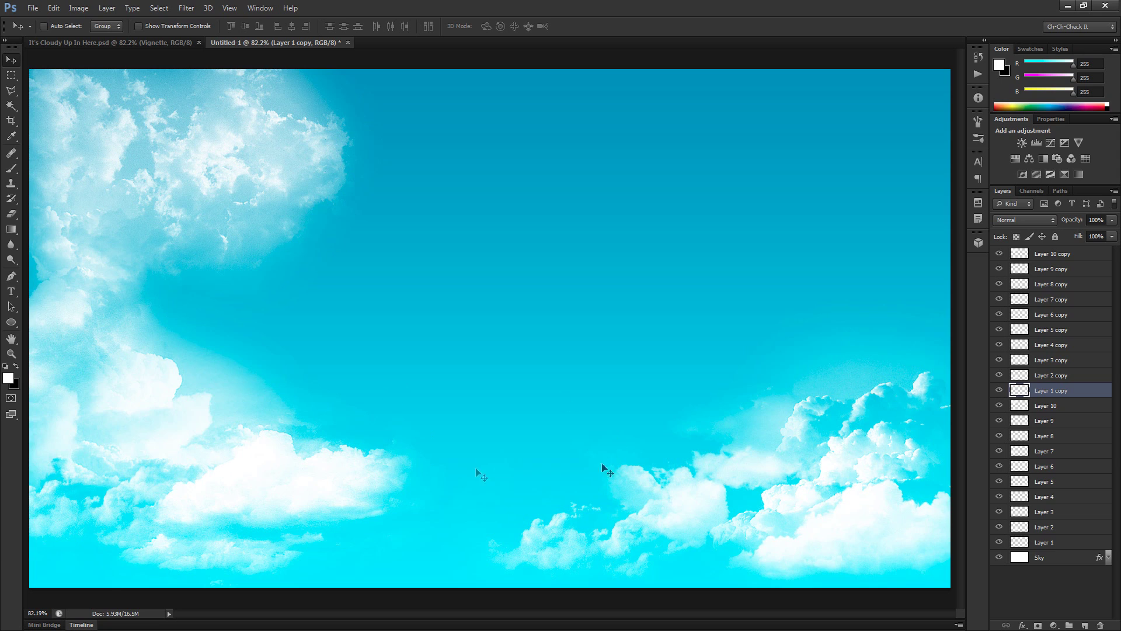
Place the Layer 2 copy and Layer 3 copy clouds along the lower left and bottom centre, and Layer 4 copy at the right edge
{"action": "left_click", "coordinate": [1084, 377]}
{"action": "left_click", "coordinate": [1069, 365]}
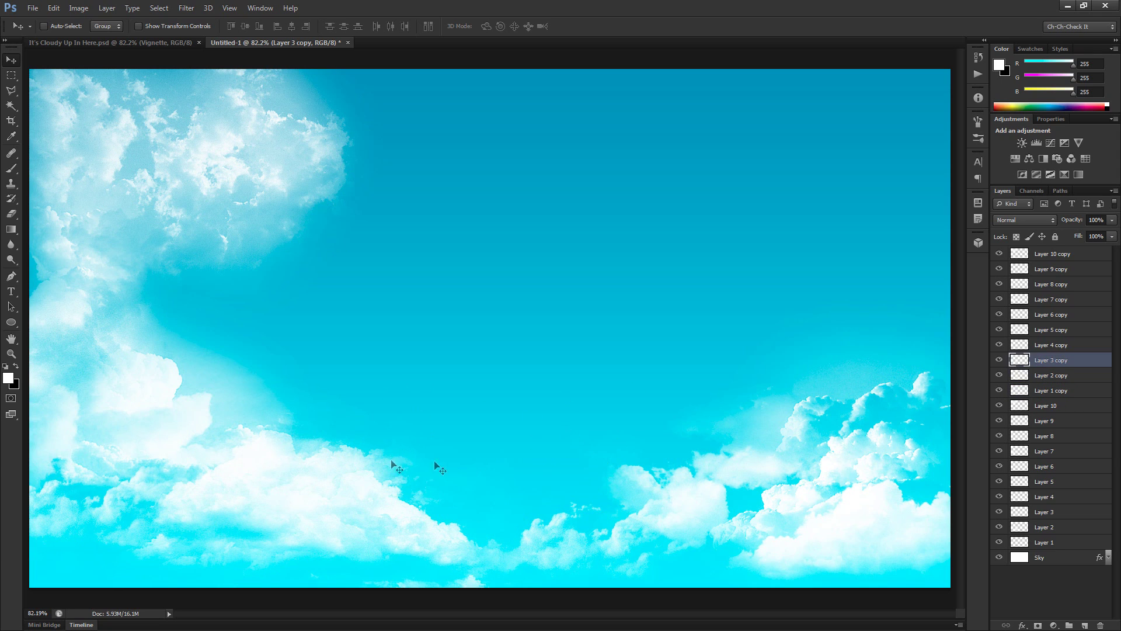
{"action": "left_click_drag", "start_coordinate": [327, 478], "coordinate": [511, 536]}
{"action": "left_click", "coordinate": [1066, 349]}
{"action": "left_click_drag", "start_coordinate": [491, 363], "coordinate": [928, 343]}
Flip the Layer 5 copy cloud horizontally and position it above the clouds on the left side of the sky
{"action": "left_click", "coordinate": [1054, 329]}
{"action": "left_click_drag", "start_coordinate": [352, 318], "coordinate": [658, 512]}
{"action": "key", "text": "ctrl+t"}
{"action": "right_click", "coordinate": [591, 489]}
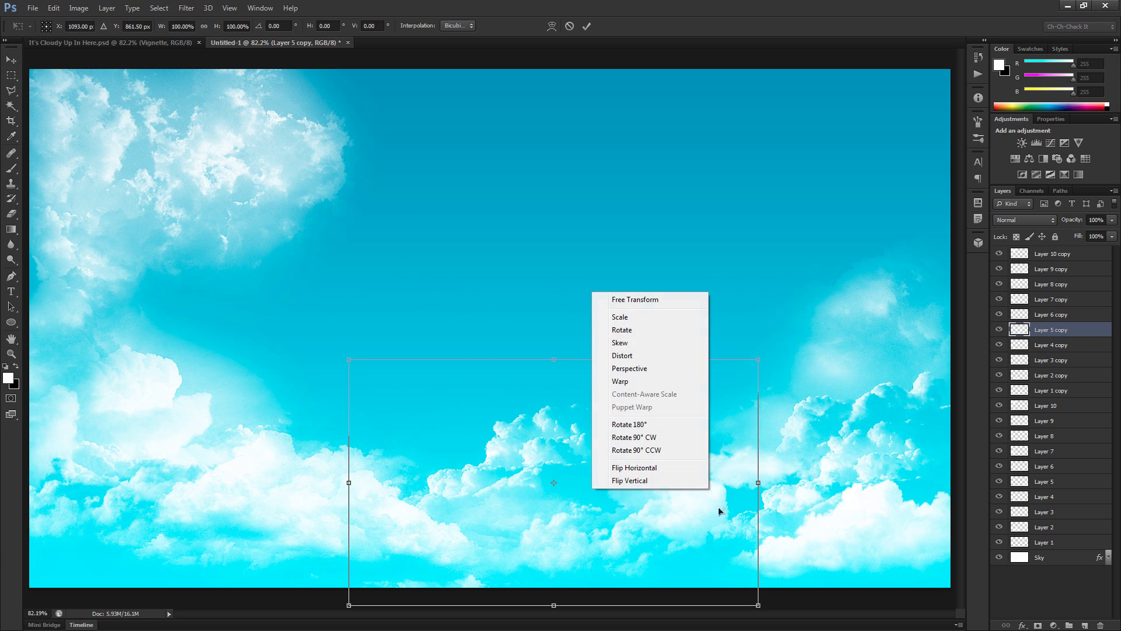
{"action": "left_click", "coordinate": [633, 466]}
{"action": "left_click_drag", "start_coordinate": [691, 533], "coordinate": [368, 440]}
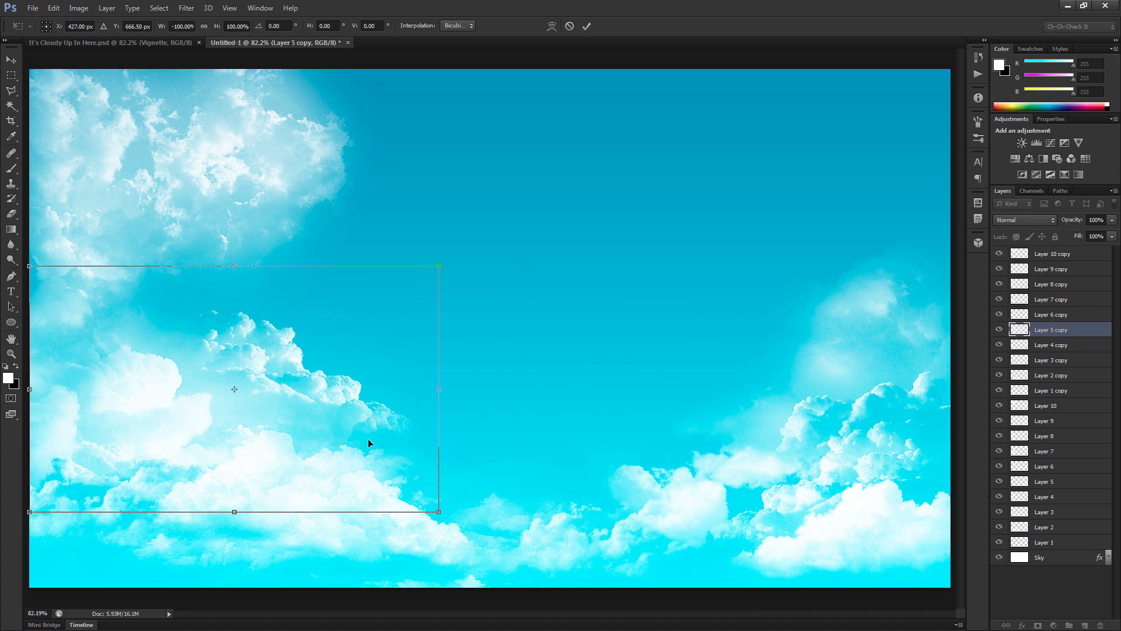
{"action": "key", "text": "Return"}
Reposition the Layer 6 copy through Layer 10 copy clouds to fill the bottom centre, right side and upper right of the sky
{"action": "left_click", "coordinate": [1058, 317]}
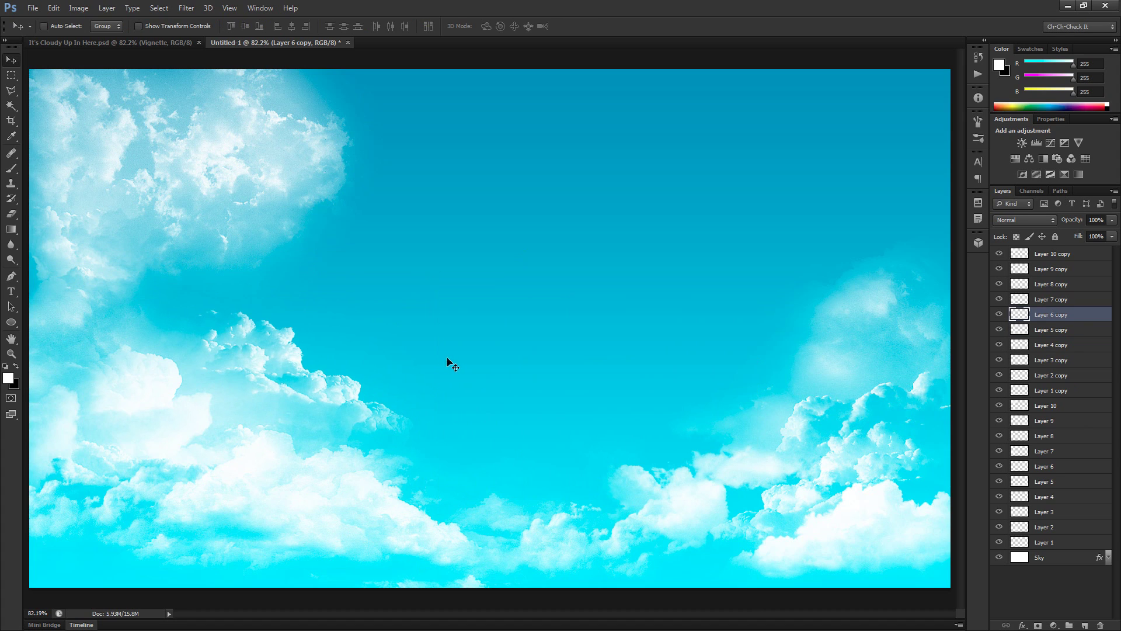
{"action": "left_click_drag", "start_coordinate": [262, 395], "coordinate": [247, 351]}
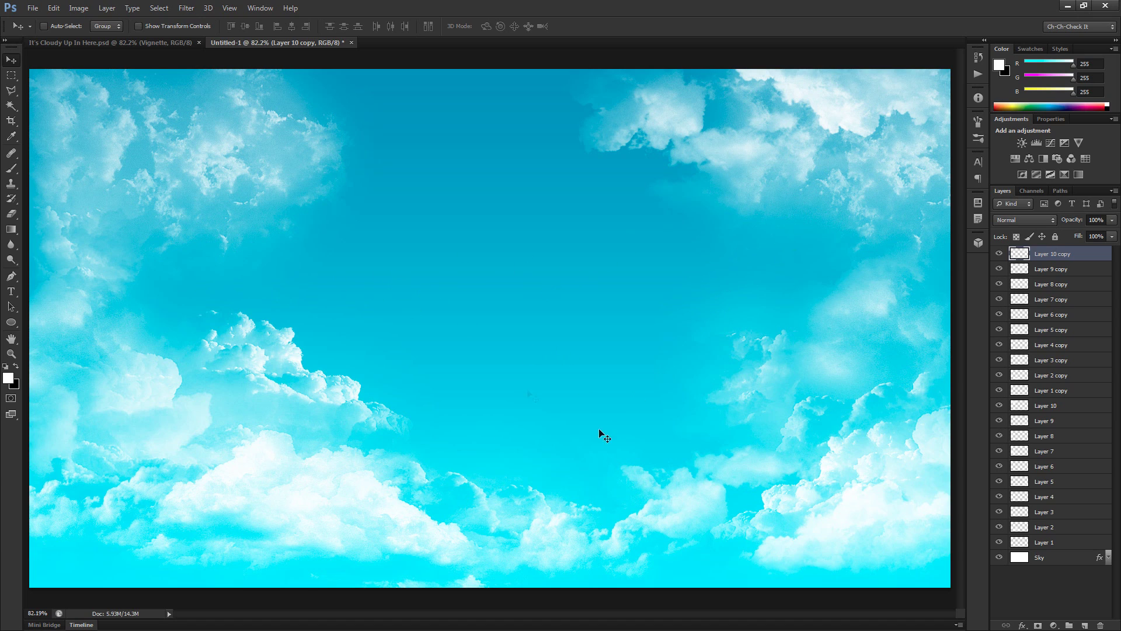
Duplicate the ten copied cloud layers, Layer 1 copy through Layer 10 copy, and set the duplicates' blend mode to Overlay
{"action": "left_click", "coordinate": [1072, 396], "text": "shift"}
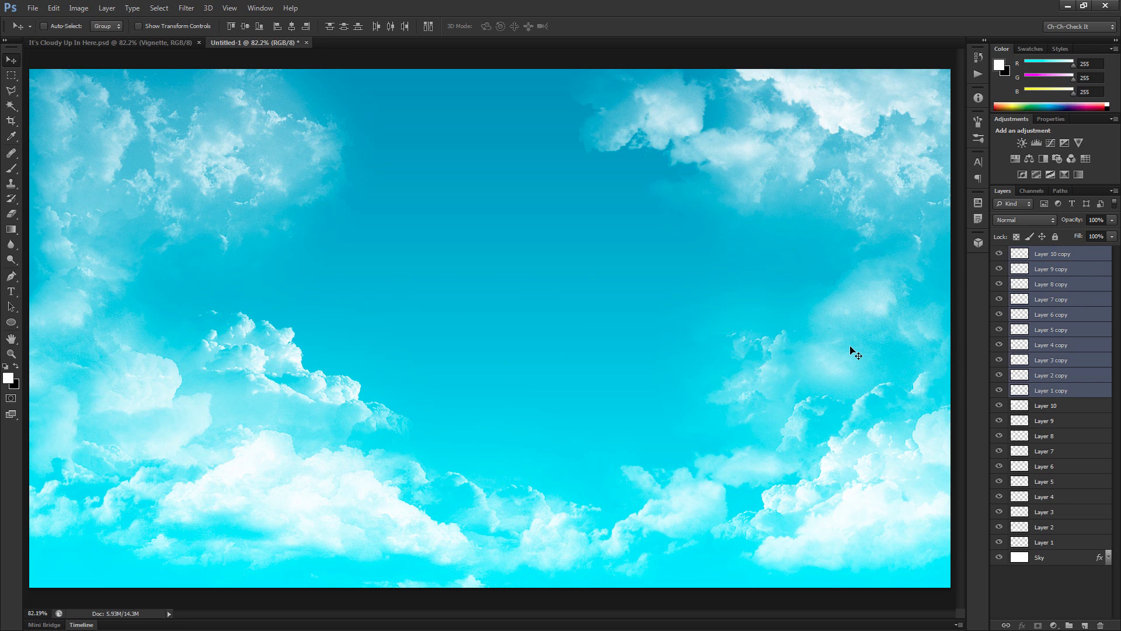
{"action": "key", "text": "ctrl+j"}
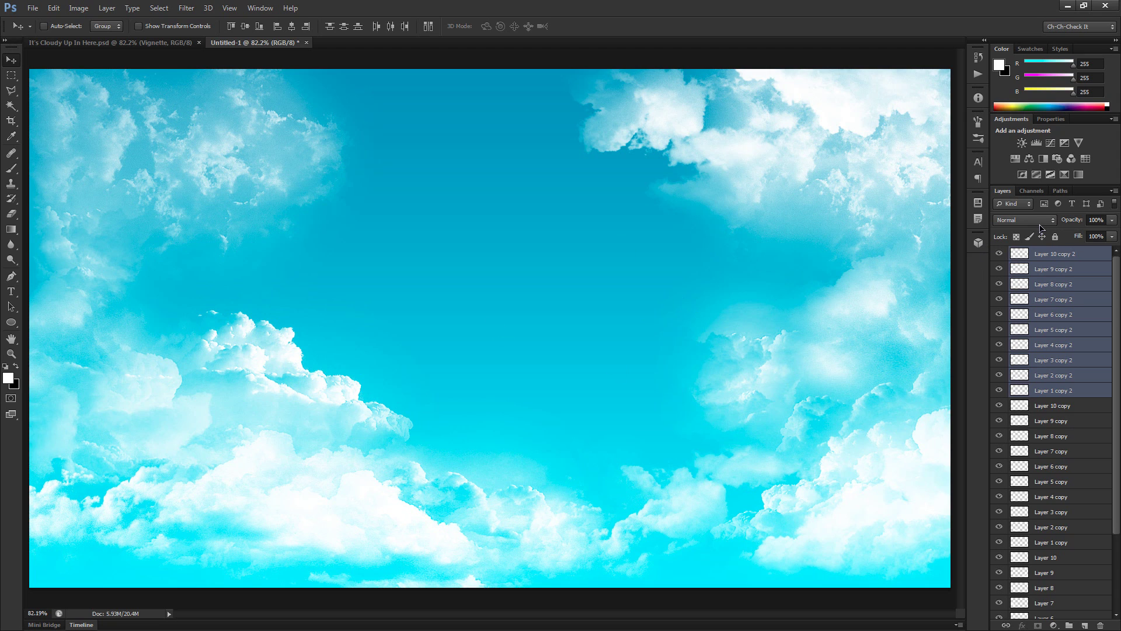
{"action": "left_click", "coordinate": [1034, 221]}
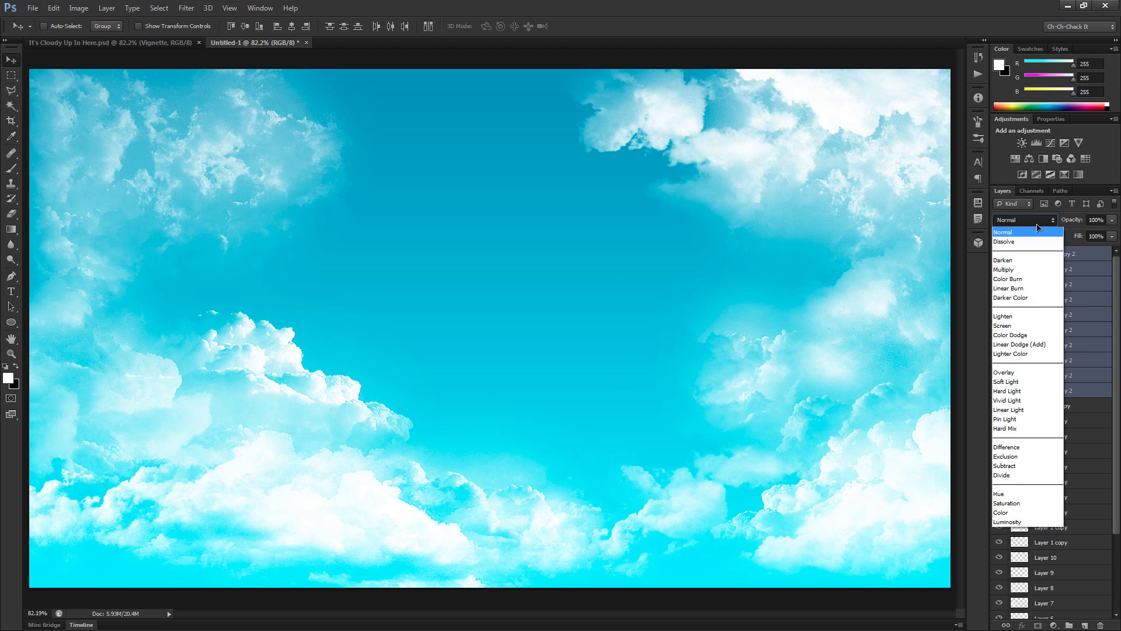
{"action": "left_click", "coordinate": [1027, 376]}
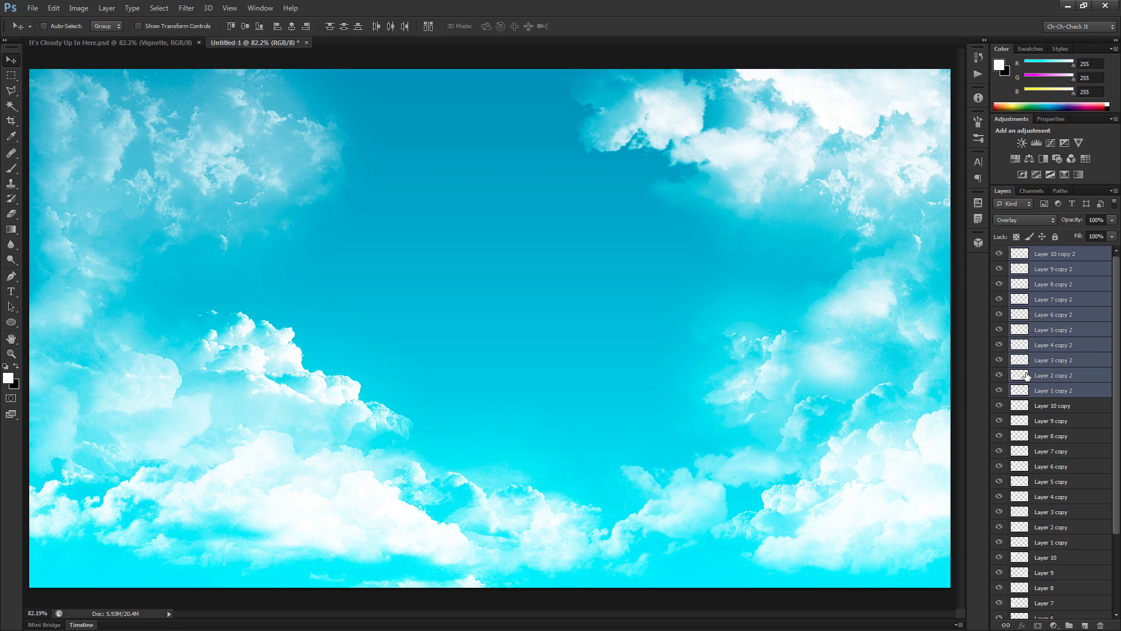
Move the Layer 1 copy 2 cloud into the lower-middle gap between the left and right cloud banks
{"action": "left_click", "coordinate": [1069, 391]}
{"action": "left_click_drag", "start_coordinate": [318, 446], "coordinate": [684, 366]}
{"action": "left_click_drag", "start_coordinate": [576, 415], "coordinate": [584, 416]}
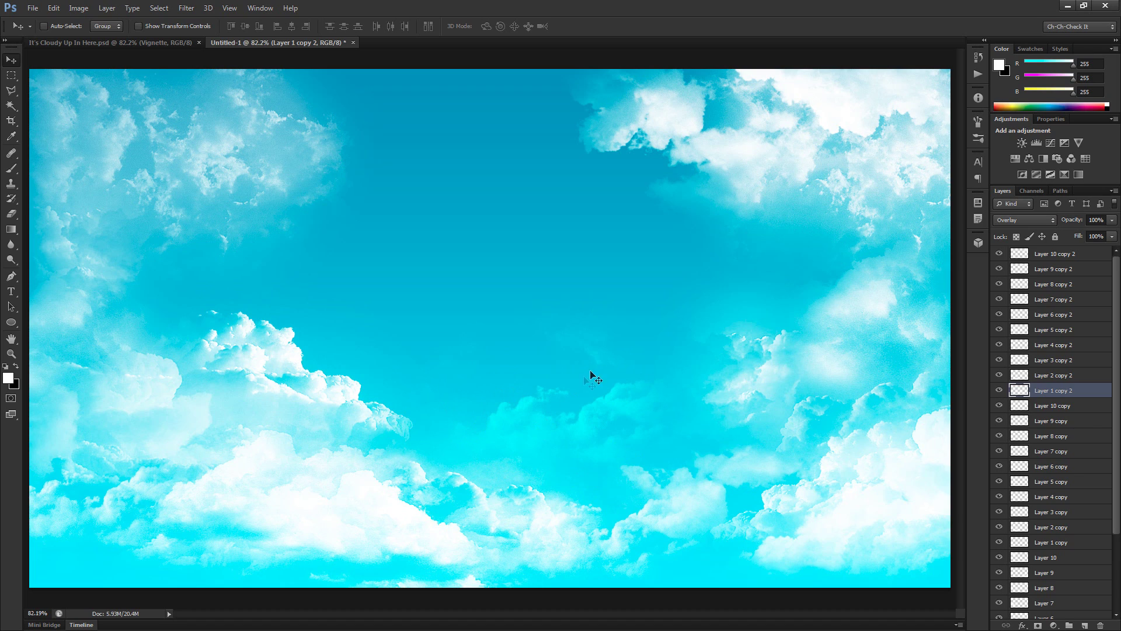
{"action": "left_click_drag", "start_coordinate": [649, 368], "coordinate": [594, 432]}
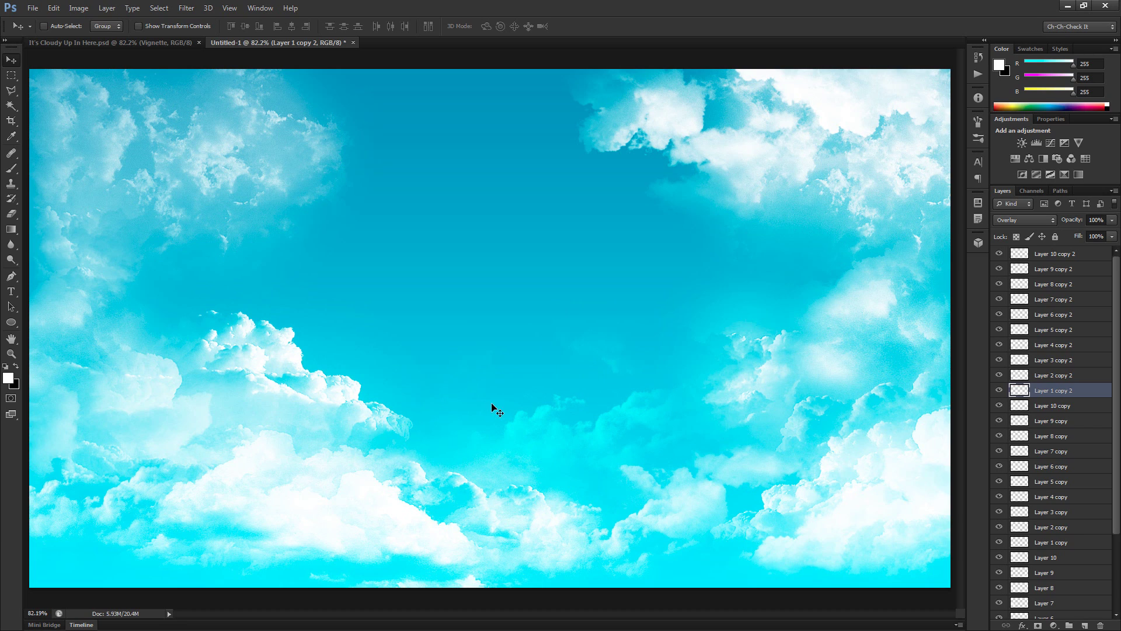
{"action": "left_click_drag", "start_coordinate": [590, 423], "coordinate": [590, 439]}
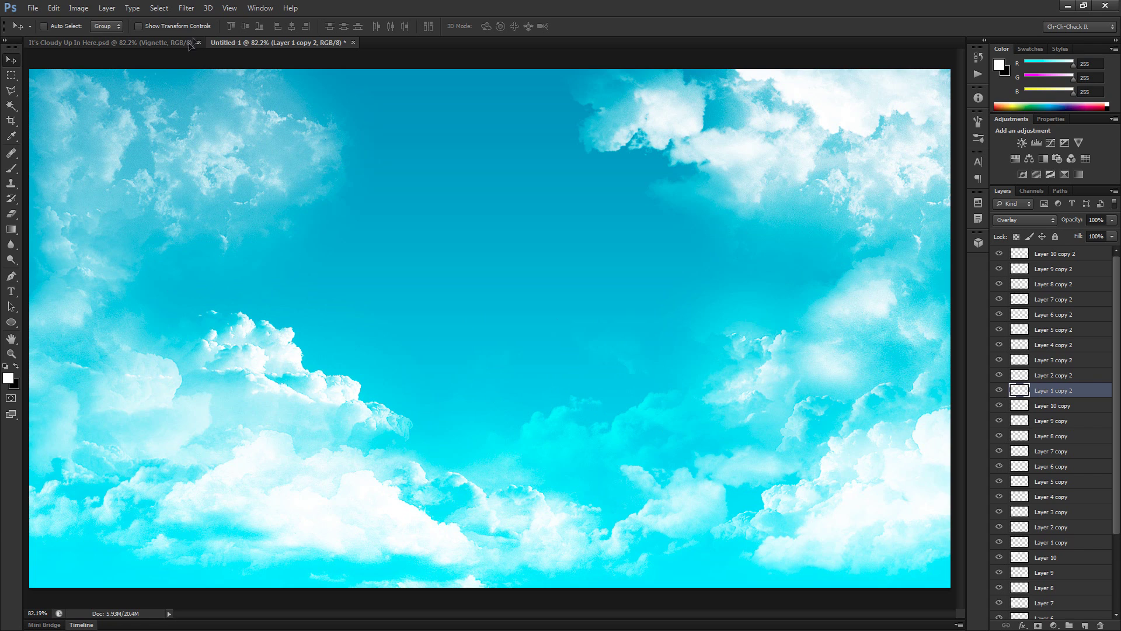
Soften the Layer 1 copy 2 cloud with a 4.0-pixel Gaussian Blur and 86% opacity, and shift it slightly right
{"action": "left_click", "coordinate": [187, 9]}
{"action": "mouse_move", "coordinate": [240, 128]}
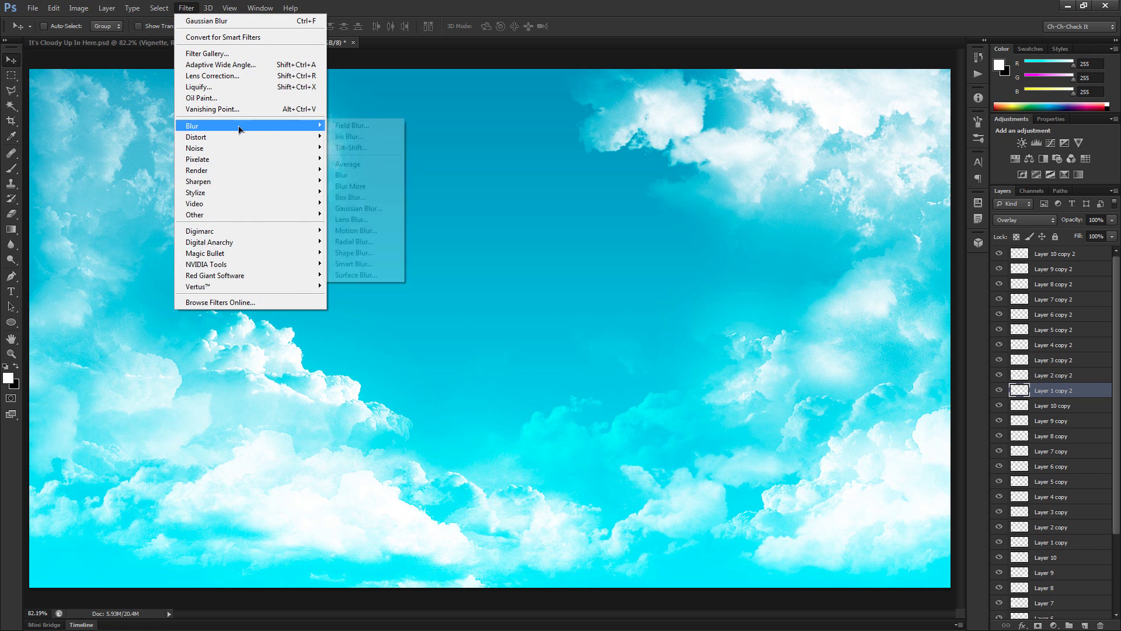
{"action": "left_click", "coordinate": [352, 211]}
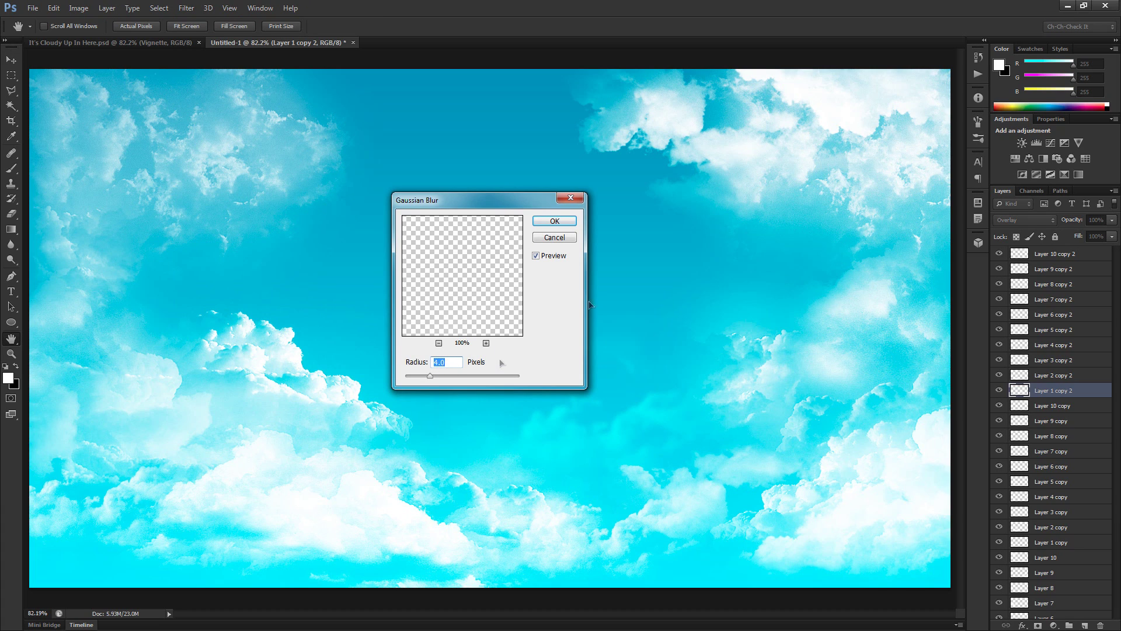
{"action": "left_click", "coordinate": [562, 221]}
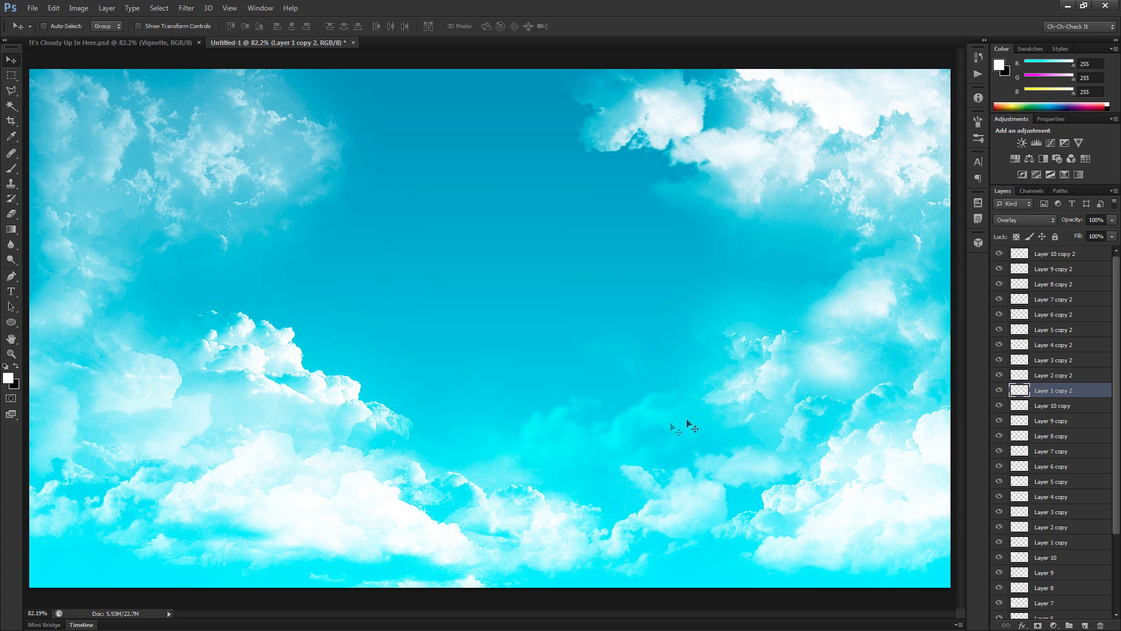
{"action": "left_click_drag", "start_coordinate": [1077, 225], "coordinate": [1068, 223]}
{"action": "left_click_drag", "start_coordinate": [565, 478], "coordinate": [590, 485]}
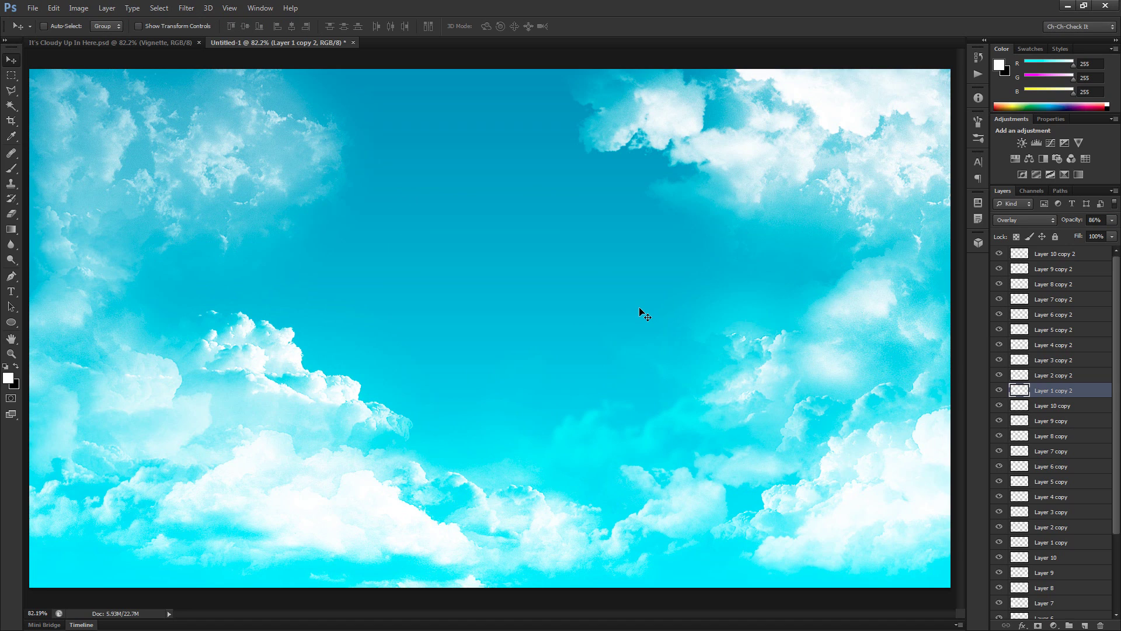
Move the Layer 2 copy 2 cloud to the top centre of the sky and set its opacity to 62%
{"action": "left_click", "coordinate": [1062, 376]}
{"action": "left_click", "coordinate": [359, 386]}
{"action": "left_click_drag", "start_coordinate": [473, 343], "coordinate": [463, 270]}
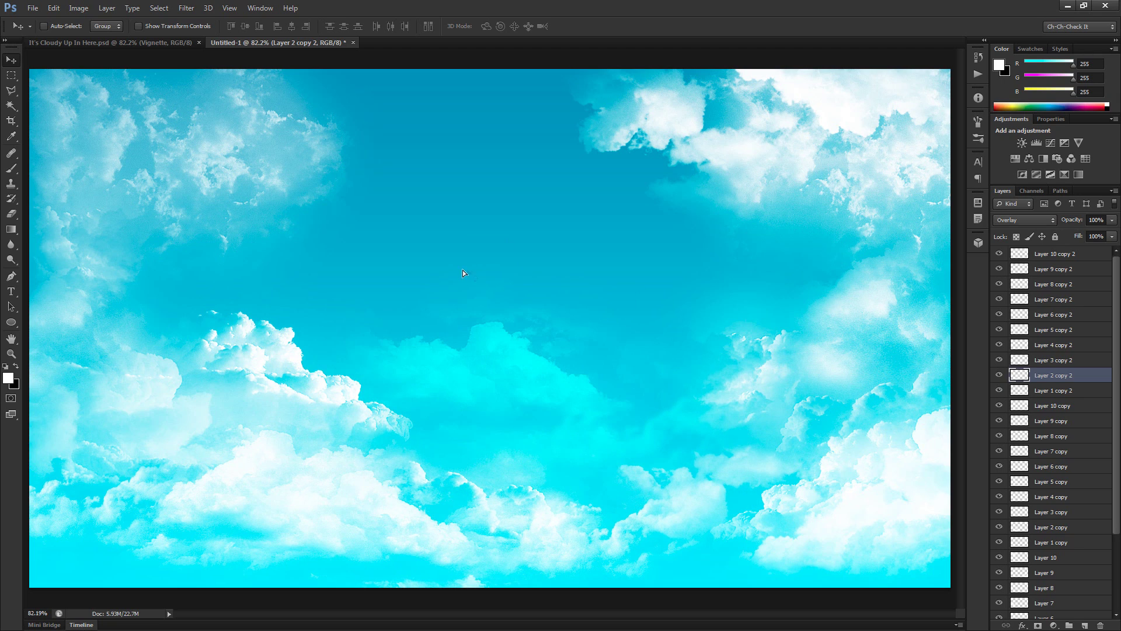
{"action": "key", "text": "shift+Up"}
{"action": "key", "text": "shift+Up"}
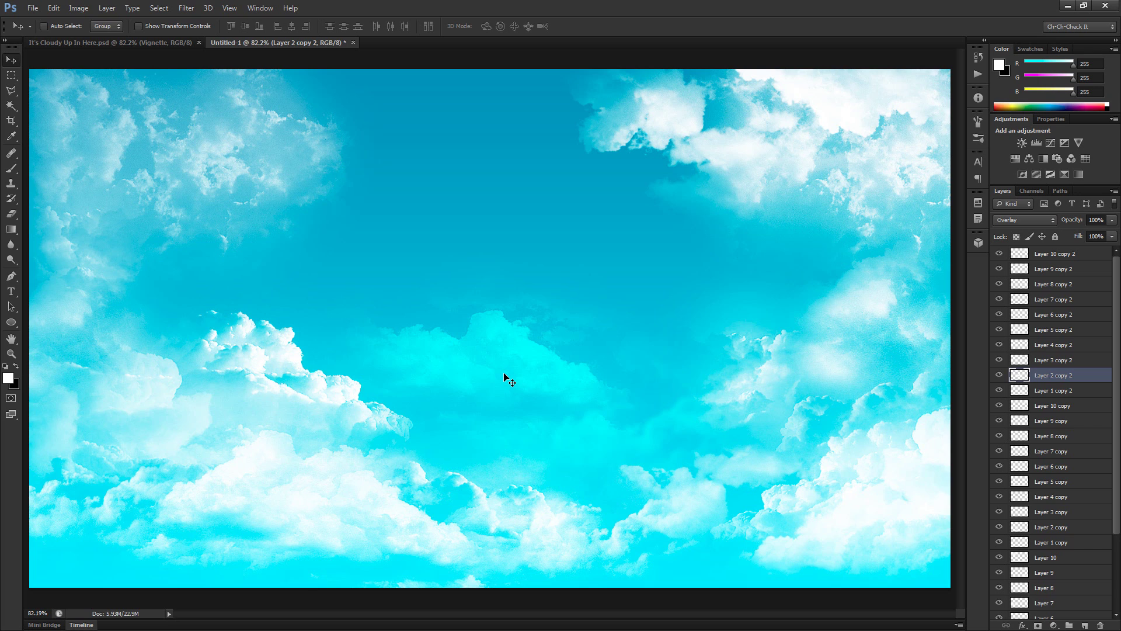
{"action": "left_click_drag", "start_coordinate": [520, 397], "coordinate": [457, 164]}
{"action": "left_click_drag", "start_coordinate": [1074, 224], "coordinate": [1053, 228]}
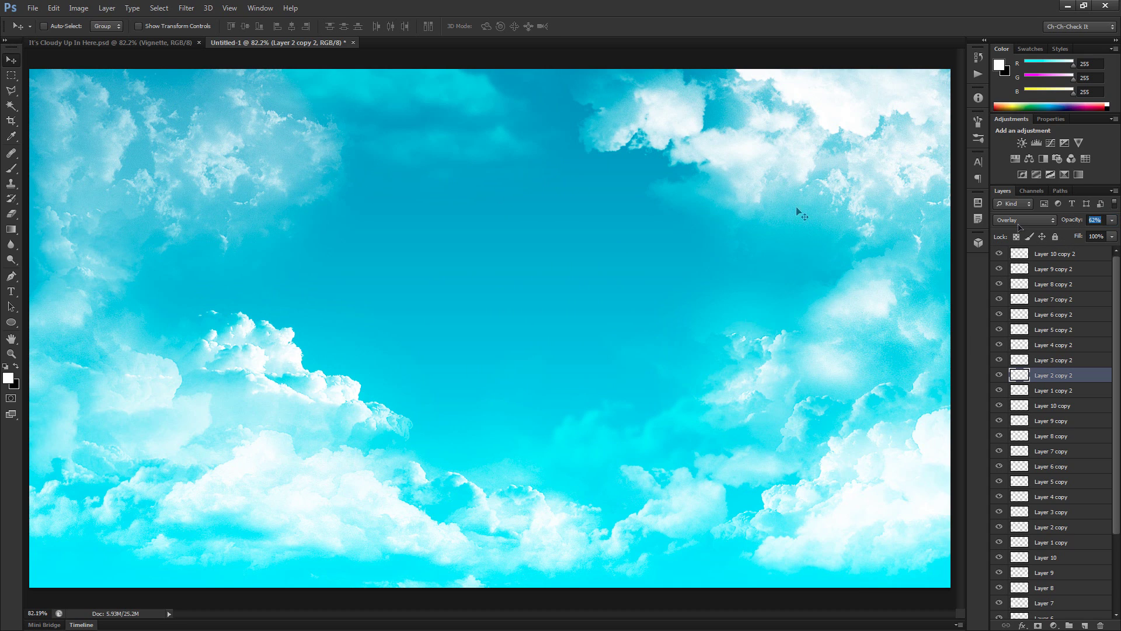
{"action": "left_click_drag", "start_coordinate": [482, 179], "coordinate": [435, 158]}
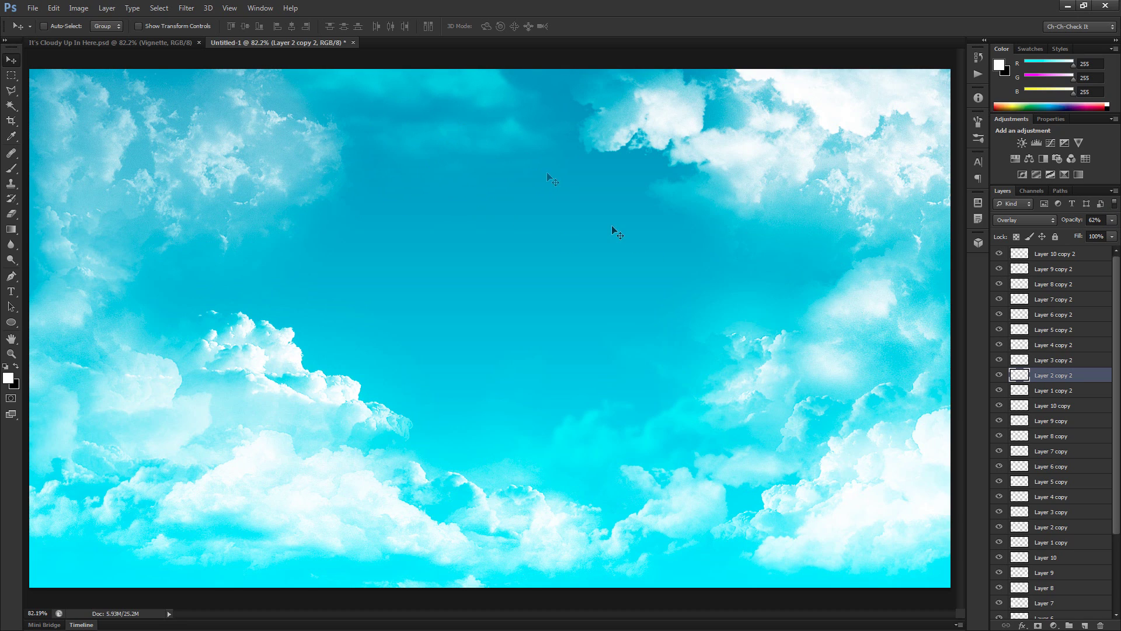
Move the Layer 3 copy 2 cloud to the left side, above the large cloud bank, and lower its opacity
{"action": "left_click", "coordinate": [1060, 359]}
{"action": "left_click_drag", "start_coordinate": [452, 426], "coordinate": [259, 354]}
{"action": "left_click_drag", "start_coordinate": [325, 374], "coordinate": [327, 381]}
{"action": "left_click_drag", "start_coordinate": [1066, 219], "coordinate": [1048, 221]}
{"action": "left_click_drag", "start_coordinate": [513, 315], "coordinate": [469, 303]}
Move the Layer 4 copy 2 cloud to the inner edge of the right-hand clouds and set its opacity to 69%
{"action": "left_click", "coordinate": [1066, 348]}
{"action": "left_click_drag", "start_coordinate": [702, 341], "coordinate": [595, 283]}
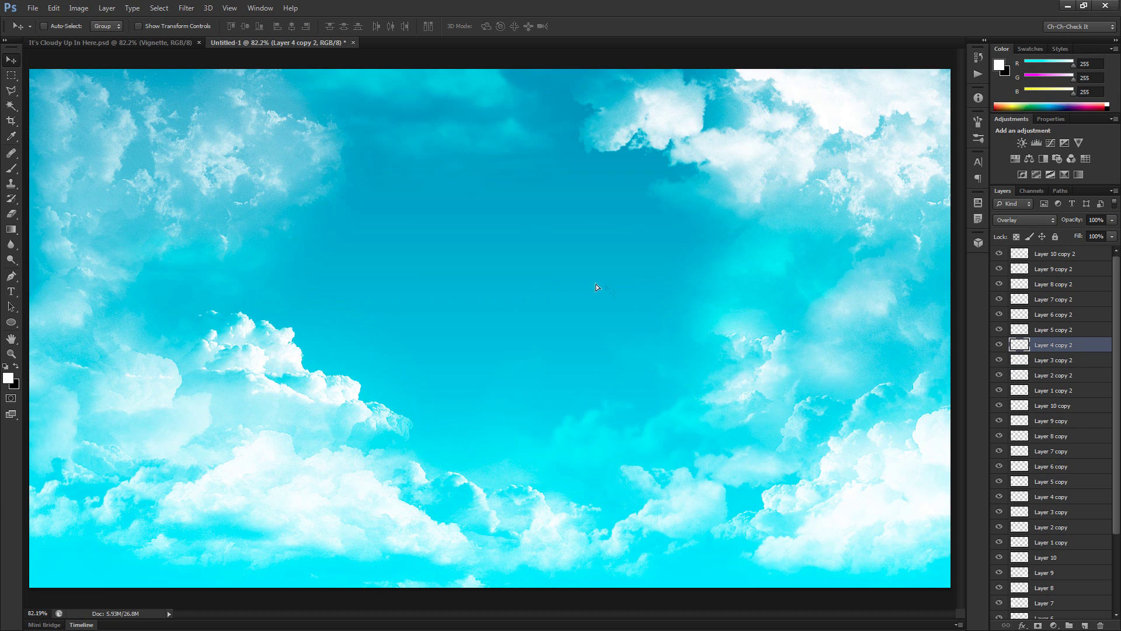
{"action": "left_click_drag", "start_coordinate": [784, 372], "coordinate": [740, 368]}
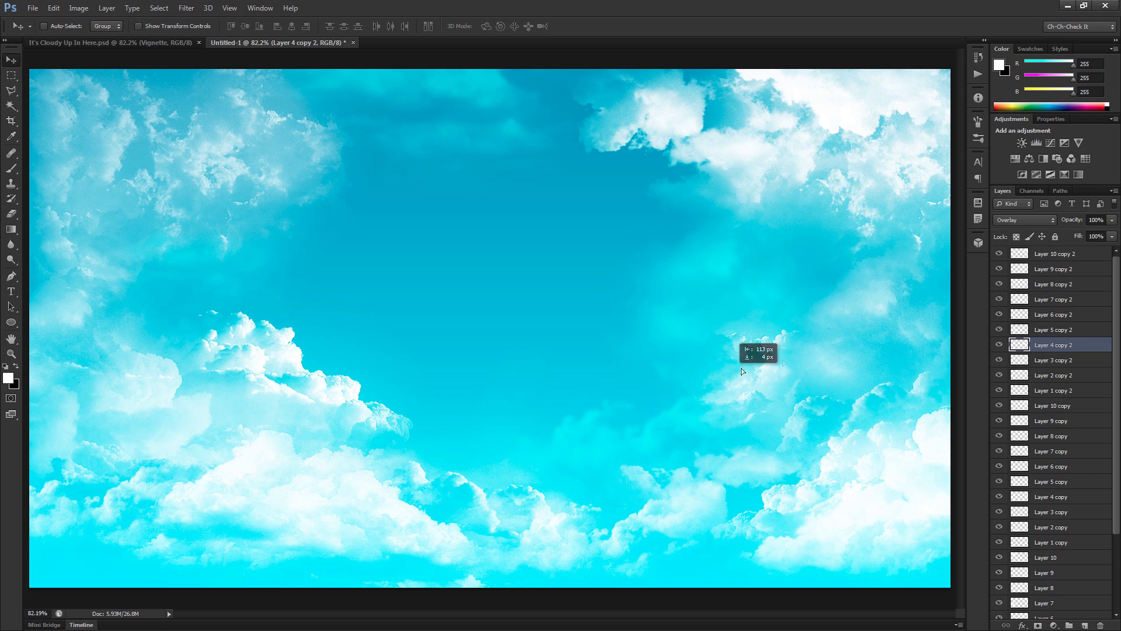
{"action": "left_click_drag", "start_coordinate": [1073, 223], "coordinate": [1067, 224]}
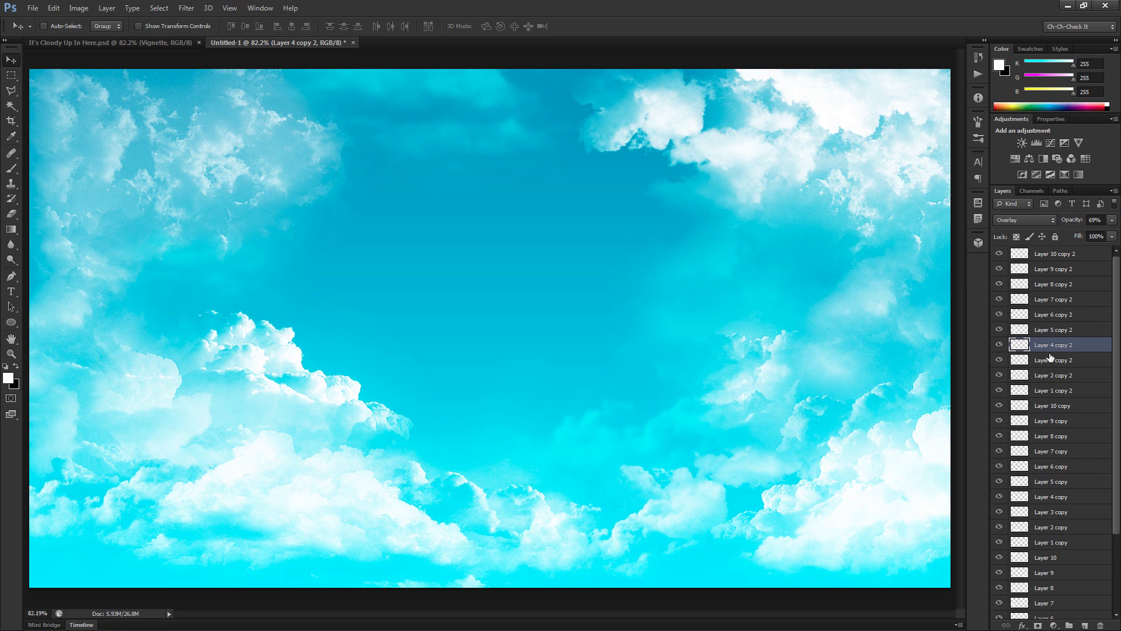
Reposition the Layer 5 copy 2 cloud in the lower centre of the sky, between the left and right cloud banks
{"action": "left_click", "coordinate": [1060, 330]}
{"action": "left_click_drag", "start_coordinate": [646, 400], "coordinate": [704, 432]}
{"action": "left_click_drag", "start_coordinate": [505, 397], "coordinate": [575, 439]}
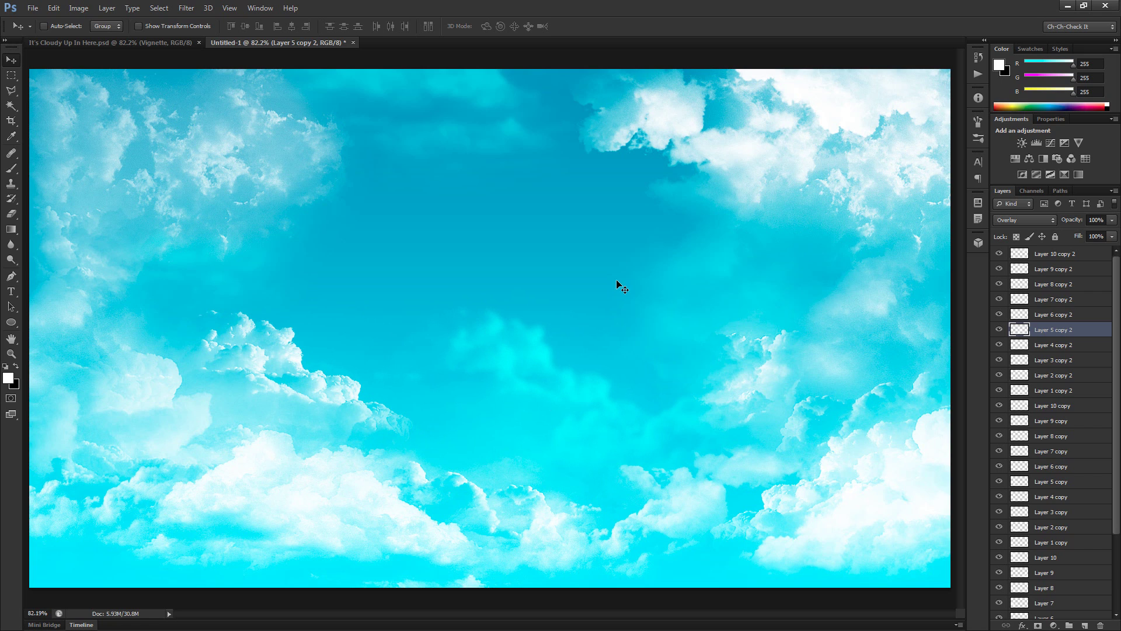
{"action": "left_click_drag", "start_coordinate": [467, 376], "coordinate": [500, 473]}
{"action": "left_click_drag", "start_coordinate": [602, 369], "coordinate": [728, 347]}
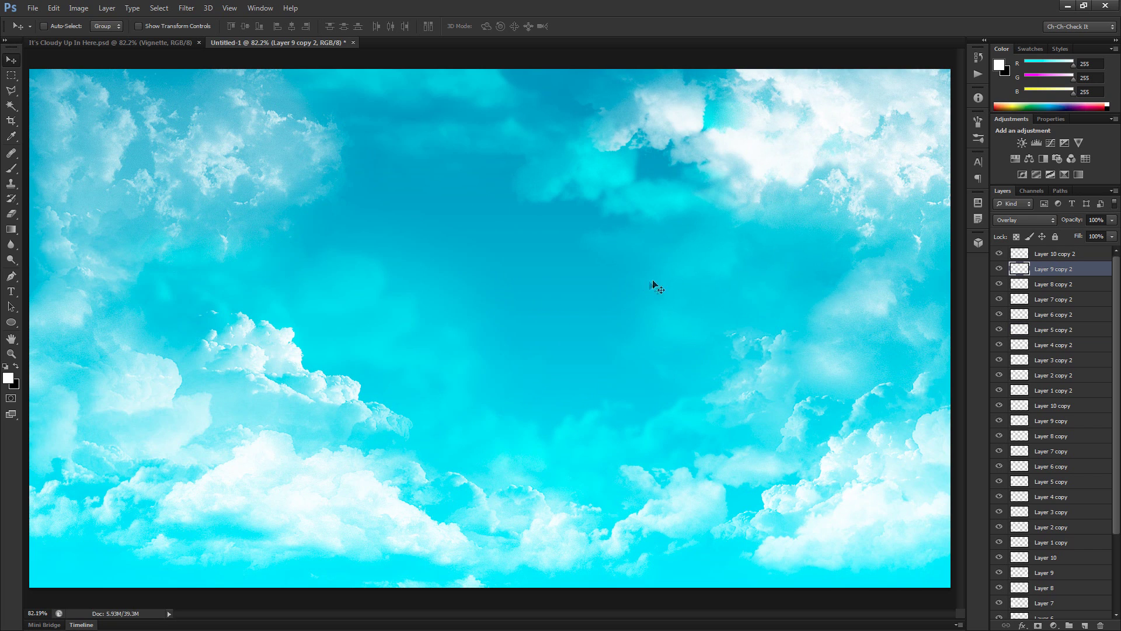
Lower the Layer 9 copy 2 cloud's opacity and shift it up and left, and move Layer 10 copy 2 toward the upper centre
{"action": "left_click_drag", "start_coordinate": [1072, 224], "coordinate": [1049, 228]}
{"action": "left_click_drag", "start_coordinate": [681, 249], "coordinate": [654, 229]}
{"action": "key", "text": "alt+bracketright"}
{"action": "left_click_drag", "start_coordinate": [765, 215], "coordinate": [486, 237]}
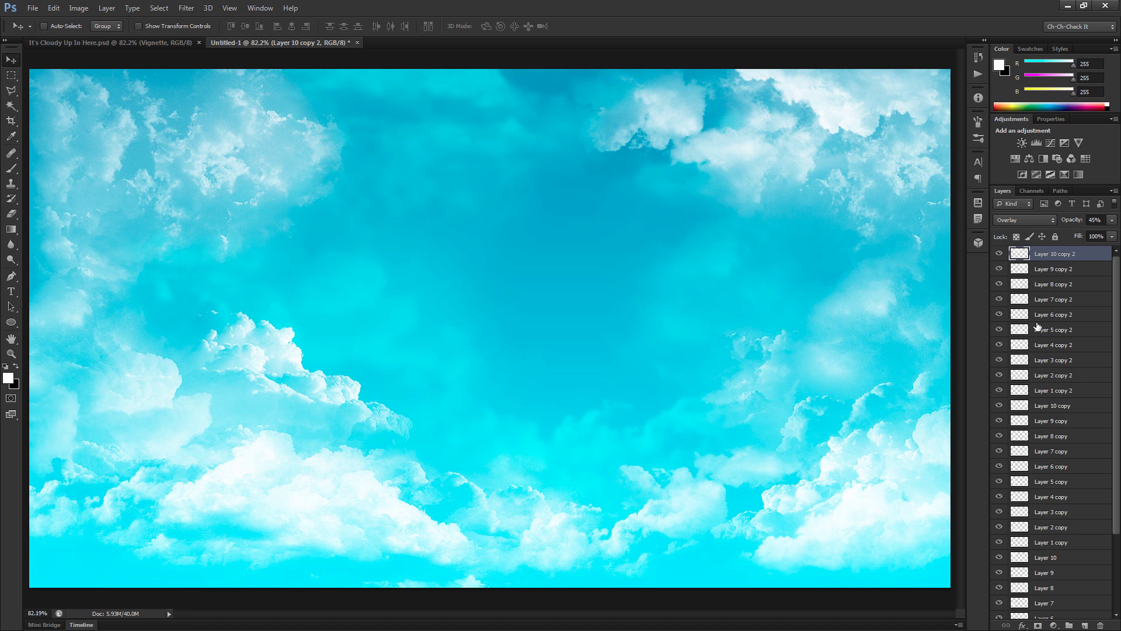
Group all cloud layers from Layer 1 through Layer 10 copy 2 and name the group Clouds
{"action": "scroll", "coordinate": [1060, 300], "scroll_direction": "down", "scroll_amount": 3}
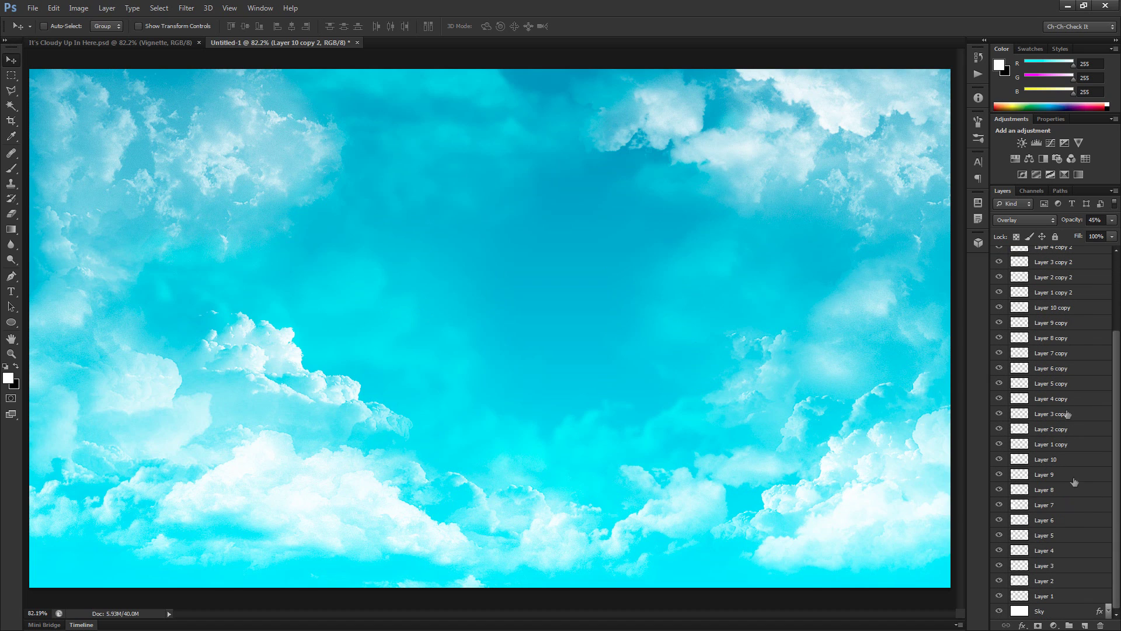
{"action": "left_click", "coordinate": [1054, 596], "text": "shift"}
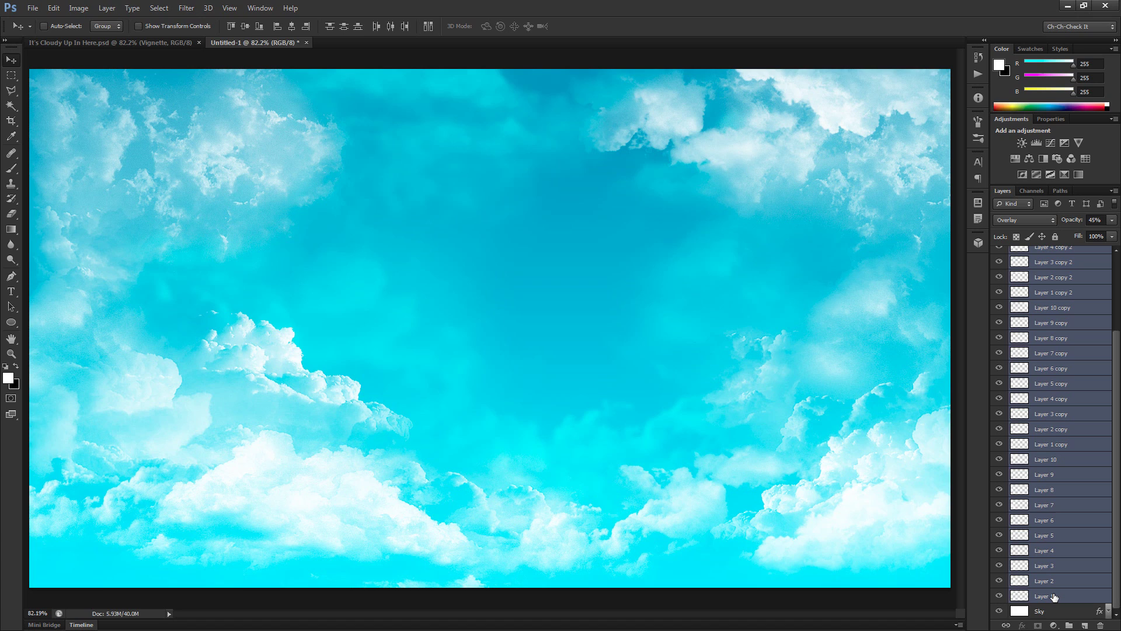
{"action": "key", "text": "ctrl+g"}
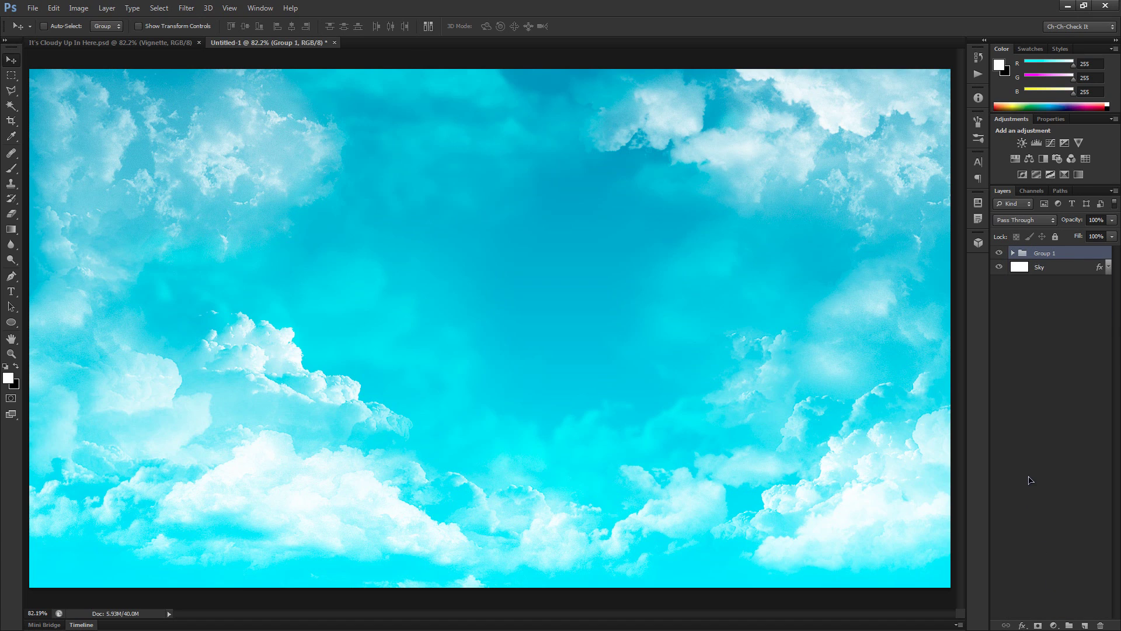
{"action": "double_click", "coordinate": [1049, 255]}
{"action": "type", "text": "Clouds"}
{"action": "key", "text": "Return"}
Set up the Type tool with Lucida Handwriting at 72 pt, Smooth anti-aliasing and white text (ffffff)
{"action": "key", "text": "t"}
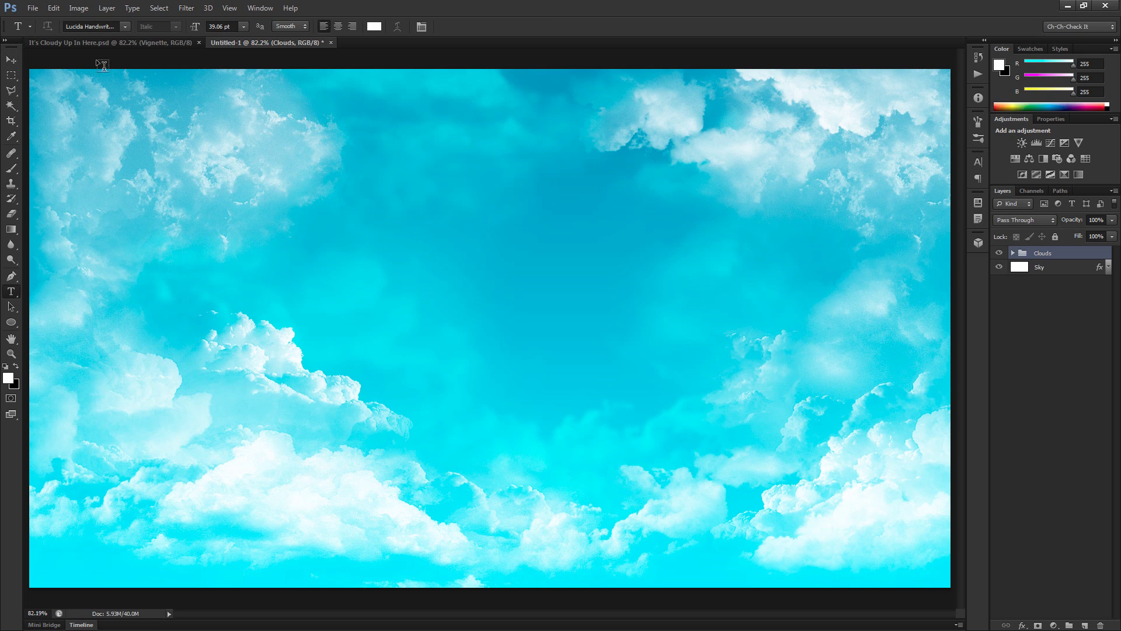
{"action": "left_click", "coordinate": [125, 26]}
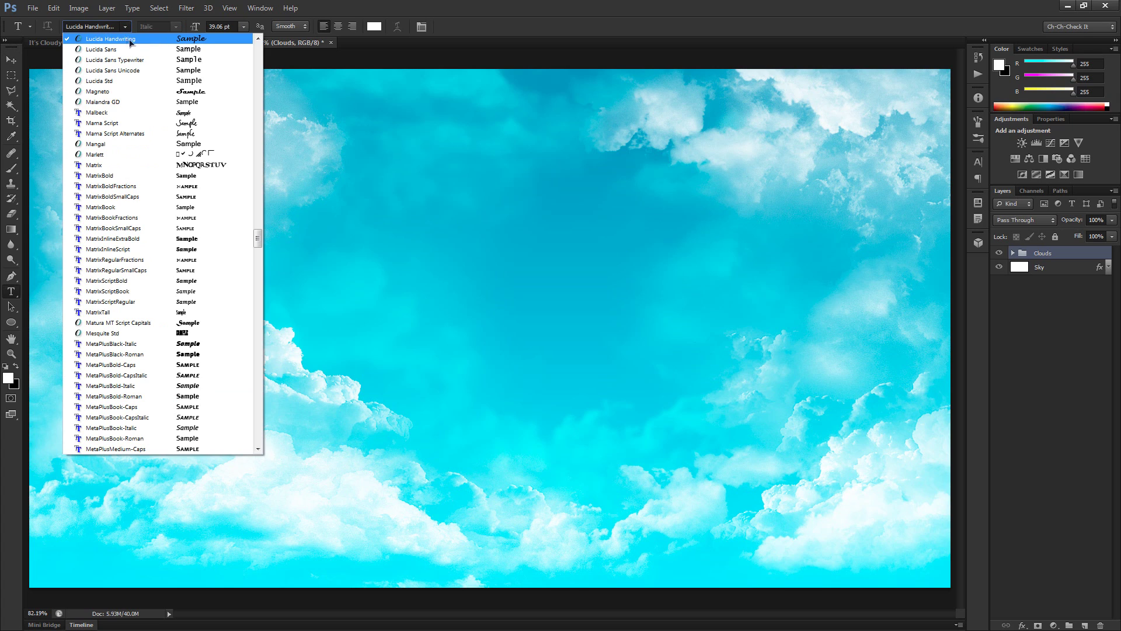
{"action": "left_click", "coordinate": [128, 28]}
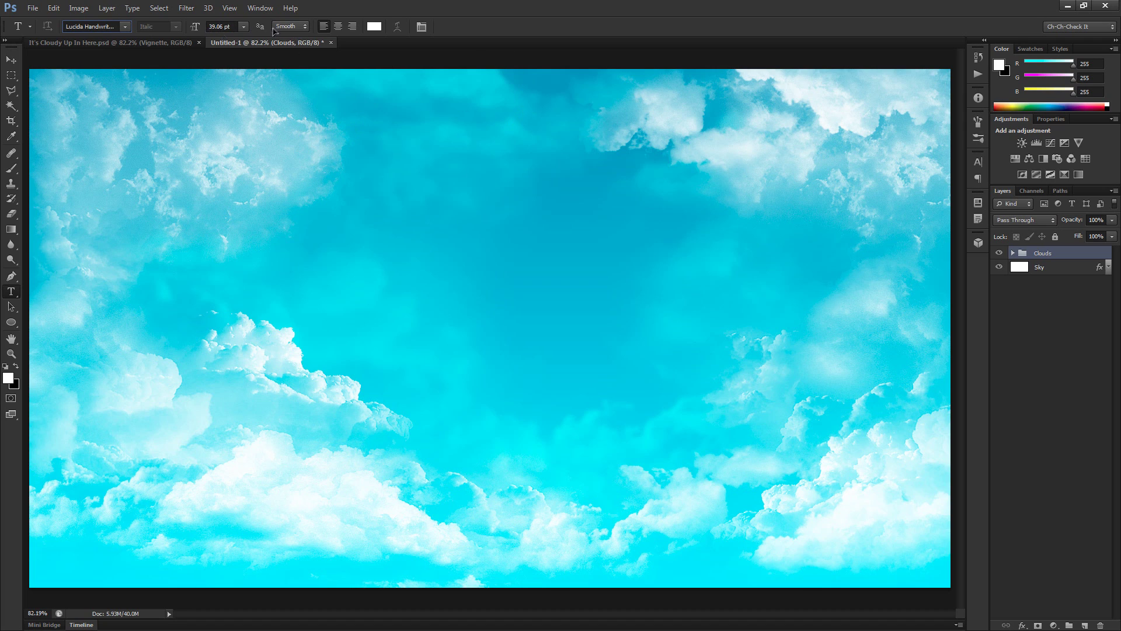
{"action": "left_click", "coordinate": [243, 27]}
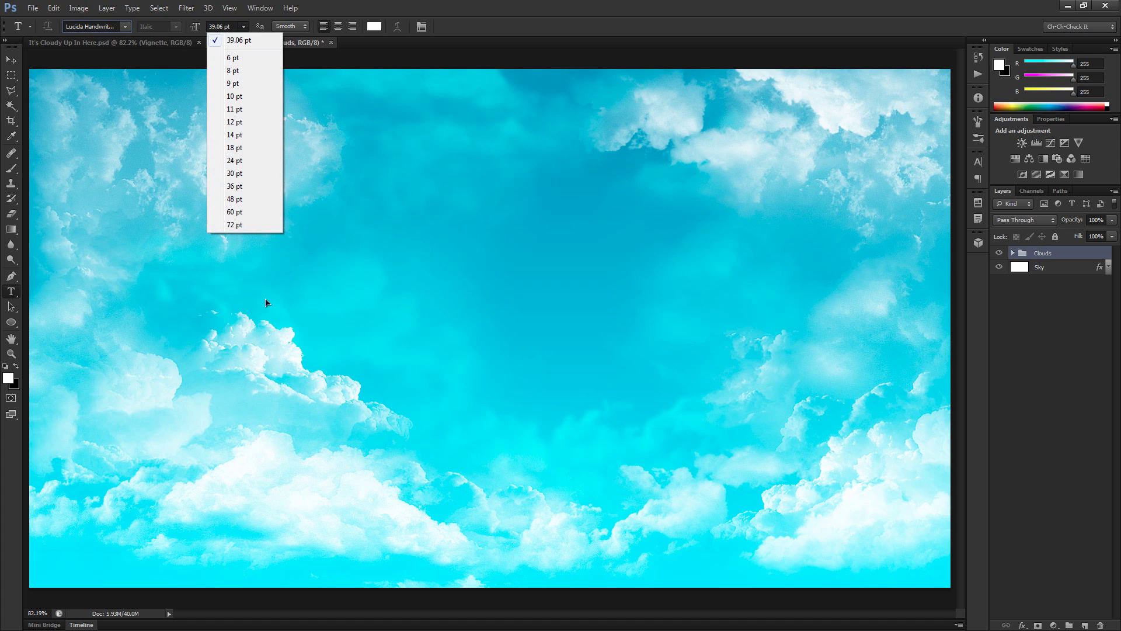
{"action": "left_click", "coordinate": [250, 225]}
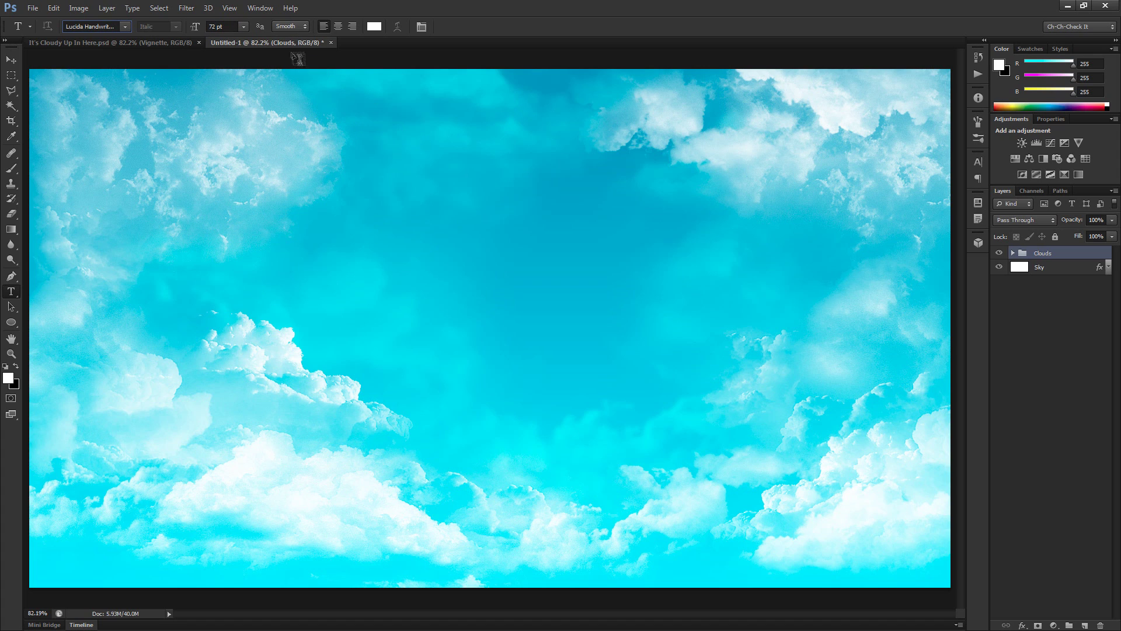
{"action": "left_click", "coordinate": [305, 27]}
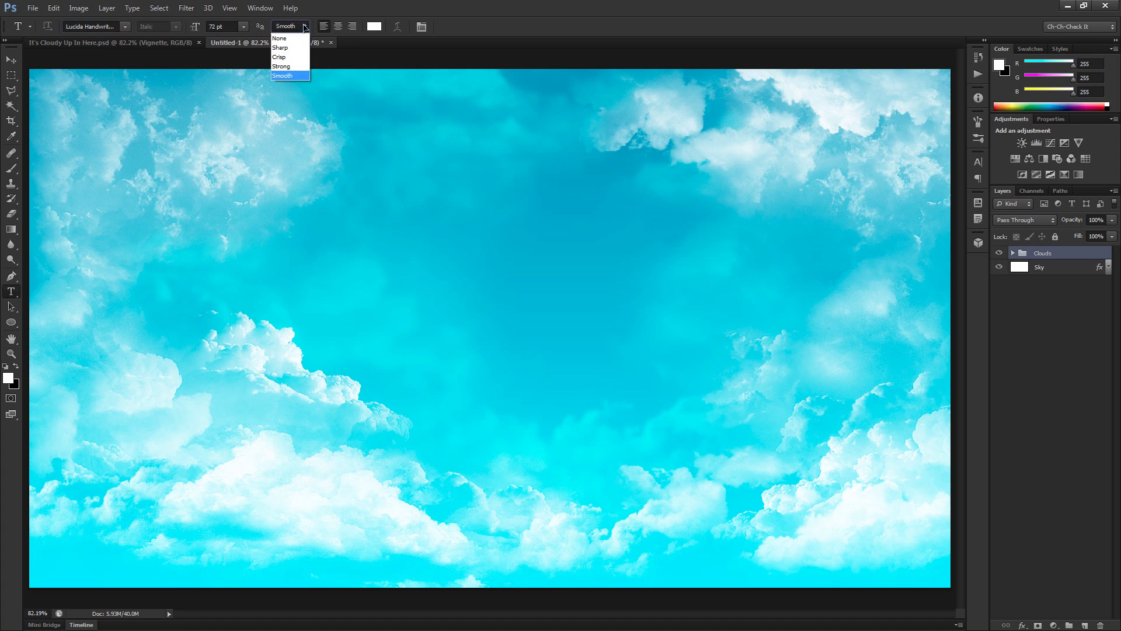
{"action": "left_click", "coordinate": [294, 76]}
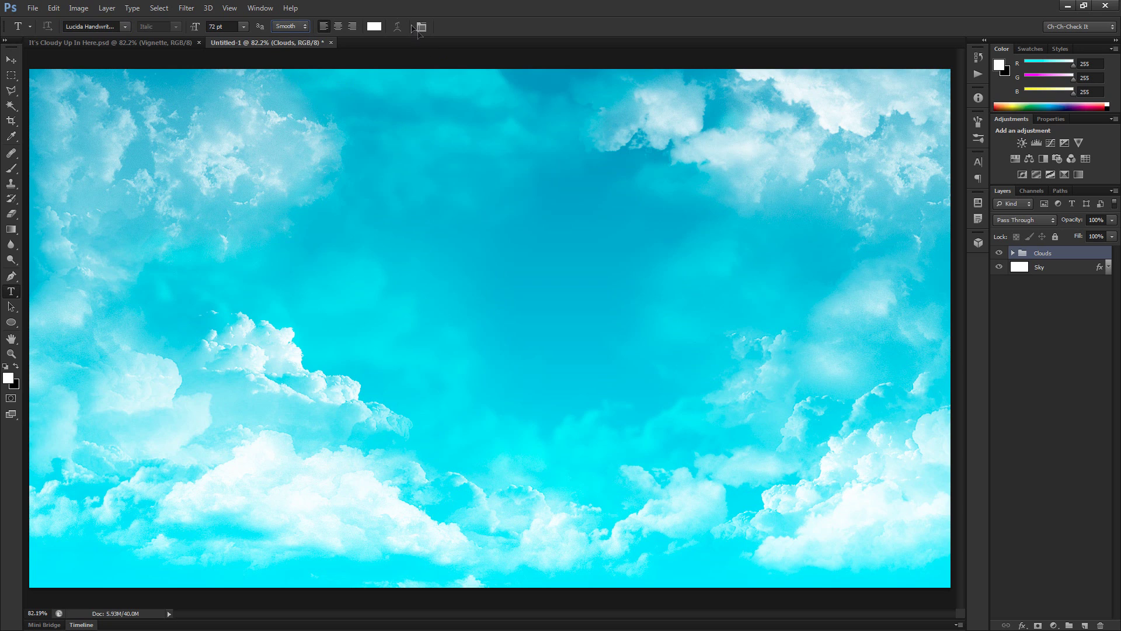
{"action": "left_click", "coordinate": [373, 28]}
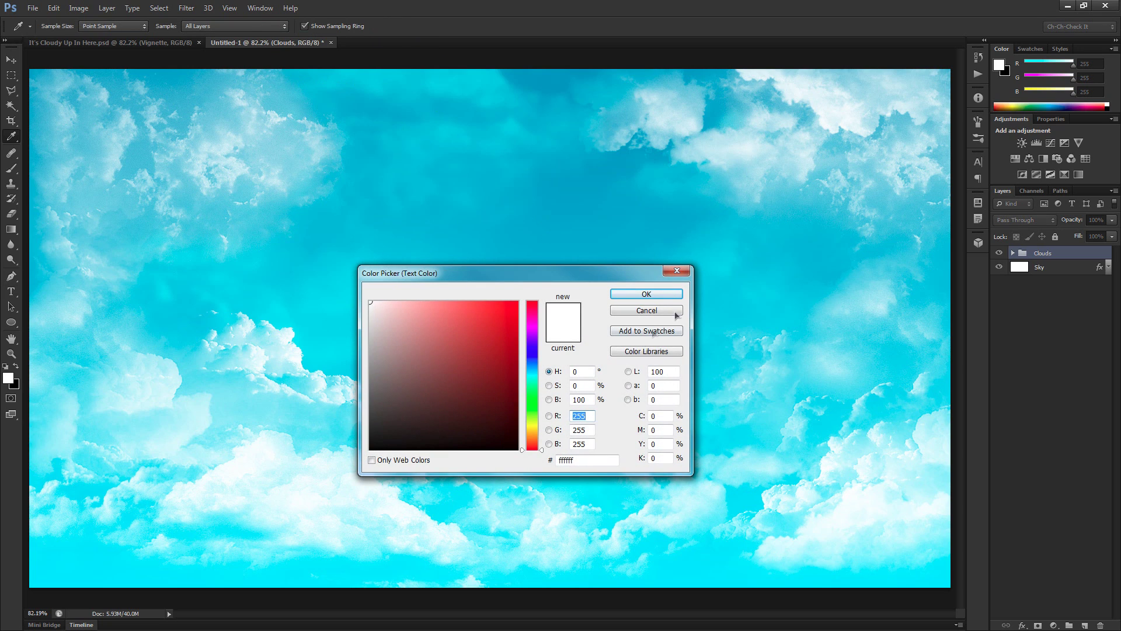
{"action": "left_click", "coordinate": [662, 296]}
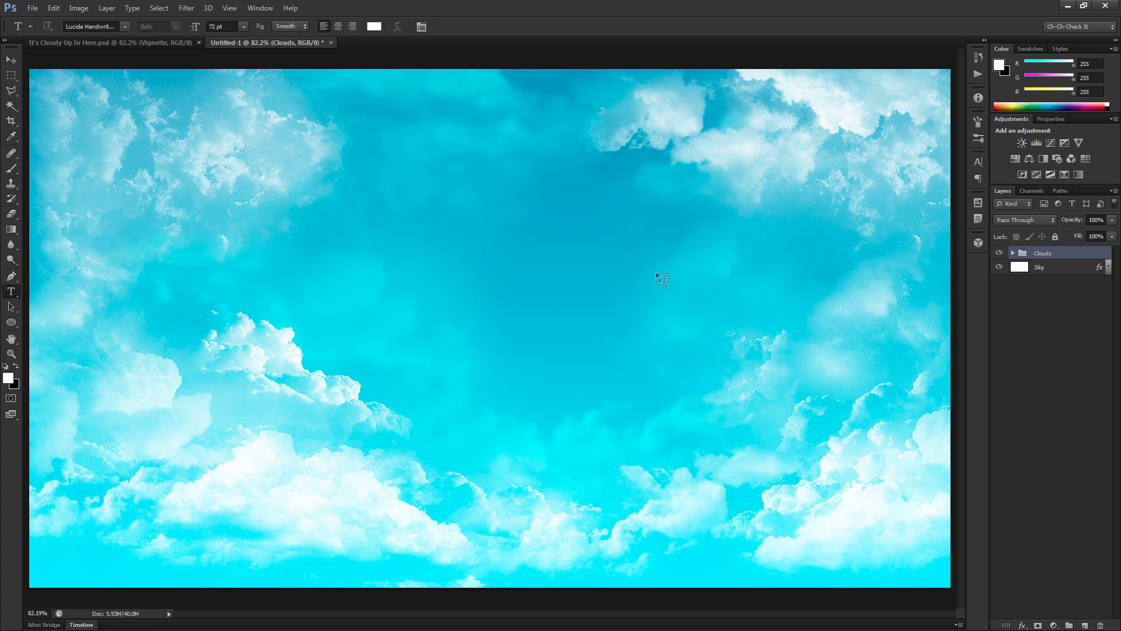
Add the text "Cloudy" above the Clouds group, enlarge it to about 208 pt and position it in the open centre of the sky
{"action": "left_click", "coordinate": [361, 339]}
{"action": "type", "text": "Cloudy"}
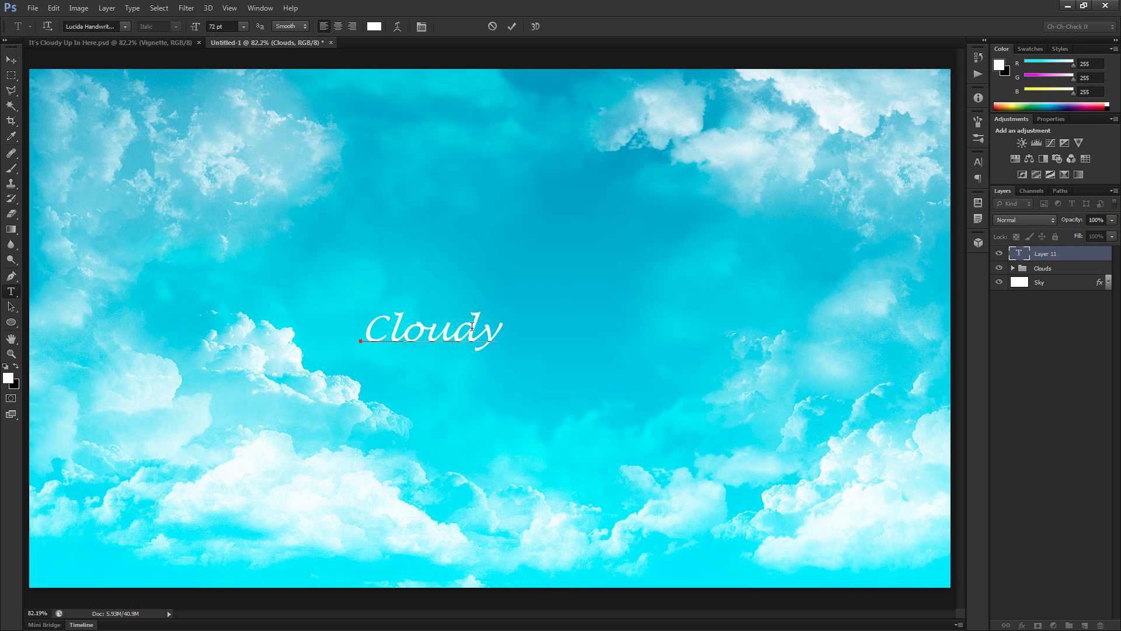
{"action": "key", "text": "ctrl"}
{"action": "left_click_drag", "start_coordinate": [506, 309], "coordinate": [782, 267]}
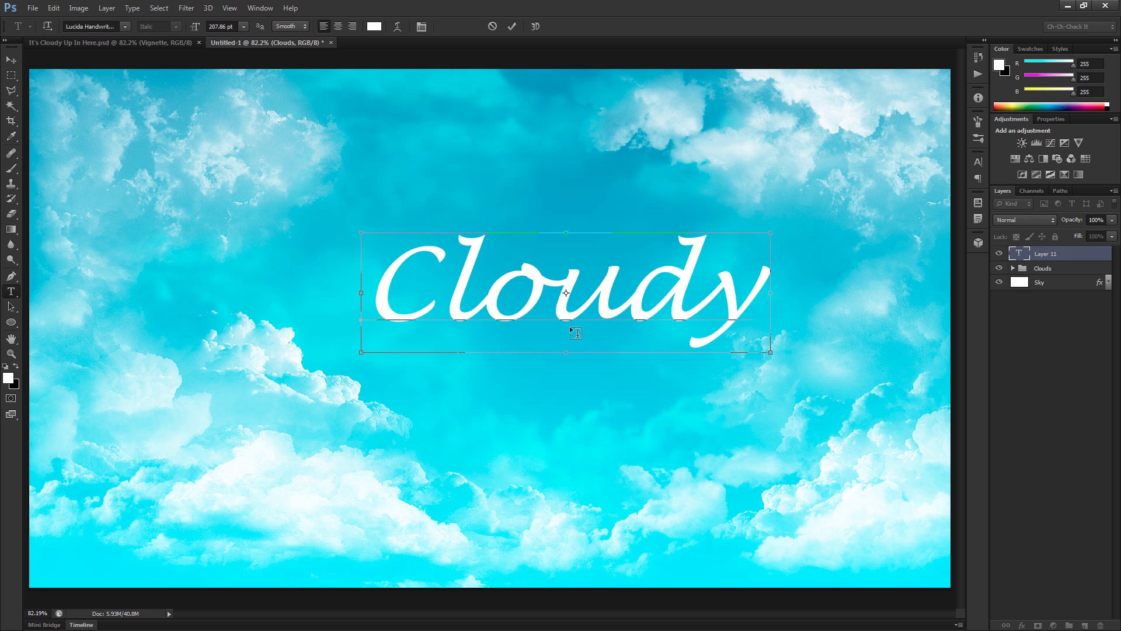
{"action": "left_click_drag", "start_coordinate": [601, 454], "coordinate": [631, 478]}
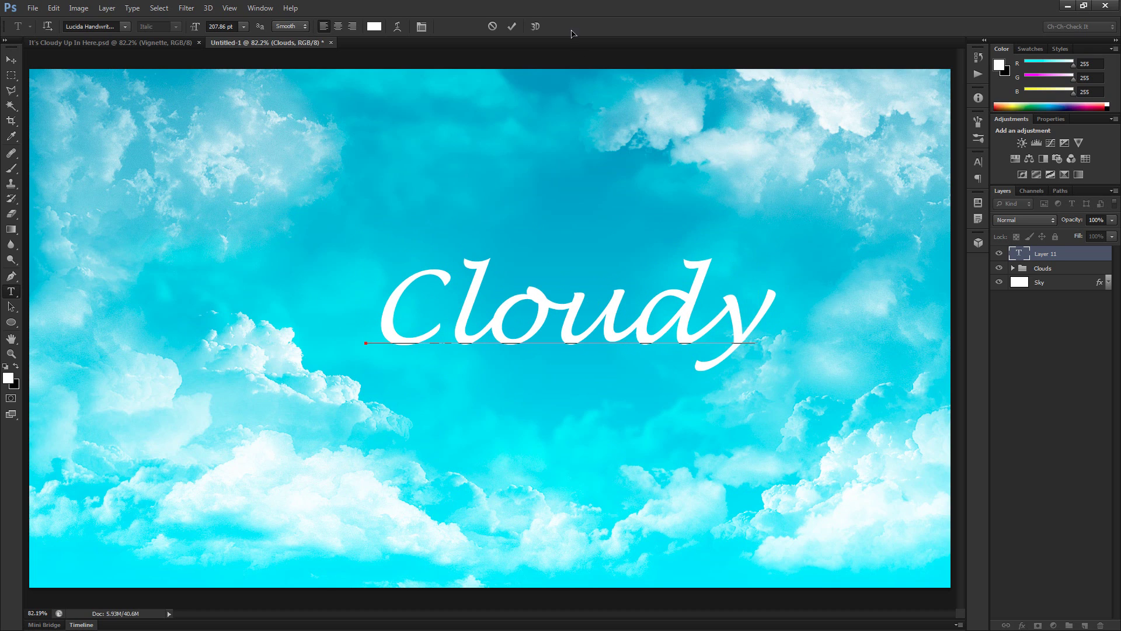
{"action": "left_click", "coordinate": [512, 28]}
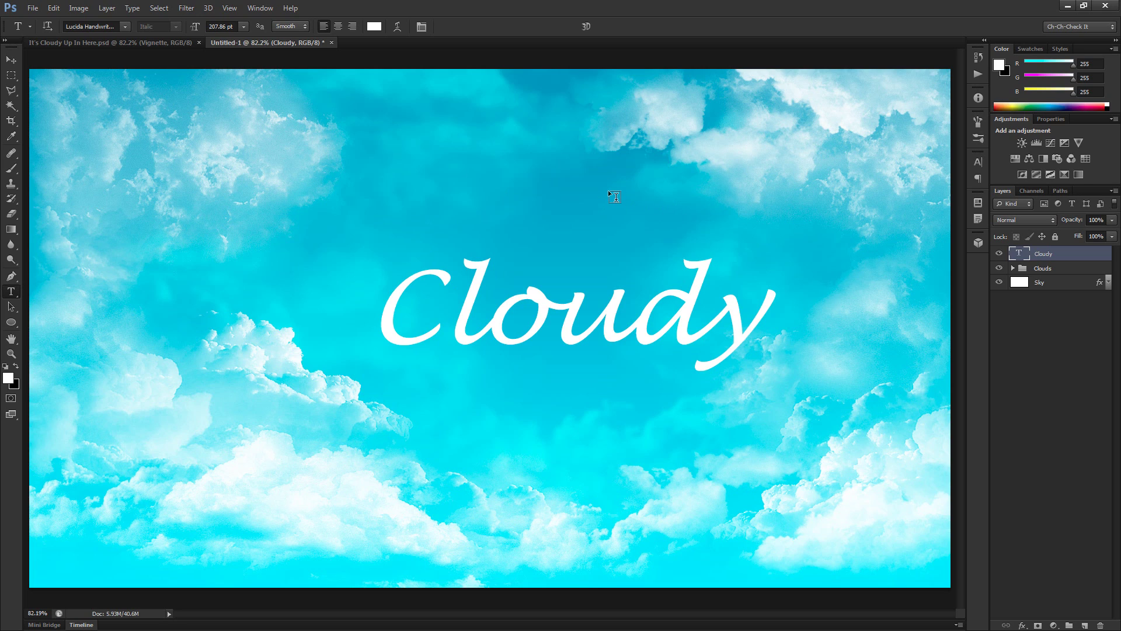
Add a new layer above the Cloudy text for brush work and name it Smoky Text
{"action": "key", "text": "b"}
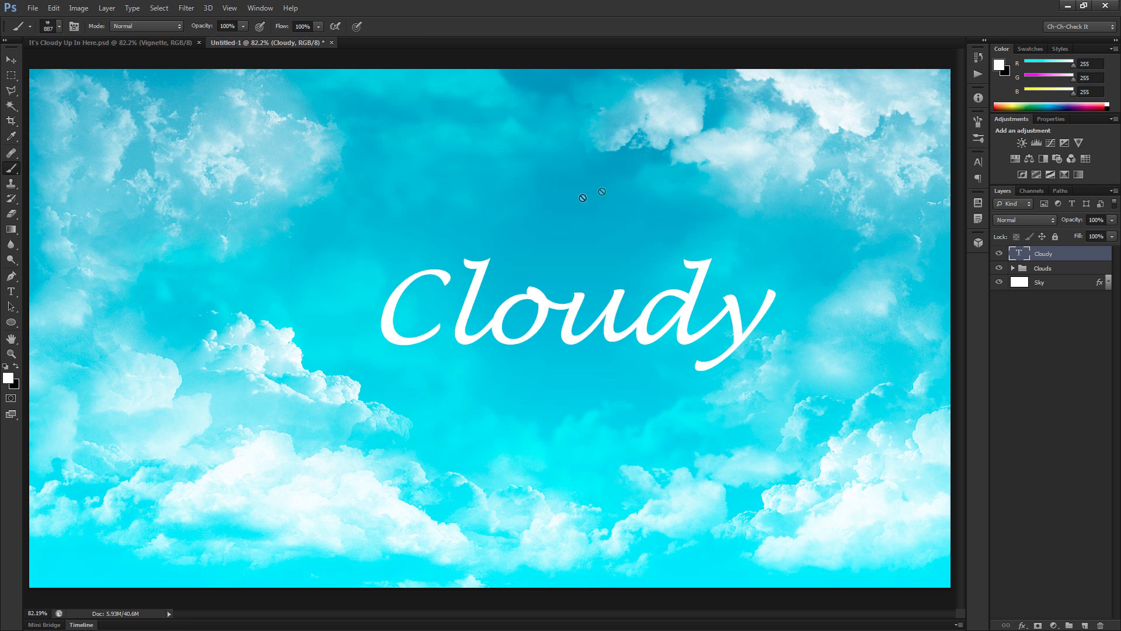
{"action": "left_click", "coordinate": [1085, 625]}
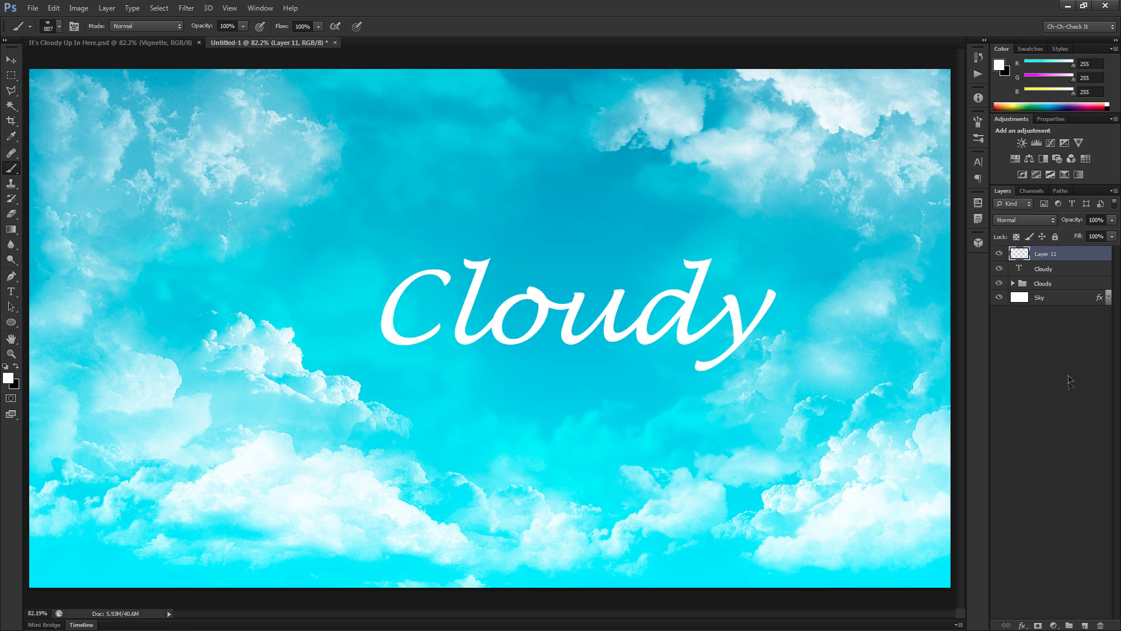
{"action": "double_click", "coordinate": [1046, 254]}
{"action": "type", "text": "Sm"}
{"action": "key", "text": "Return"}
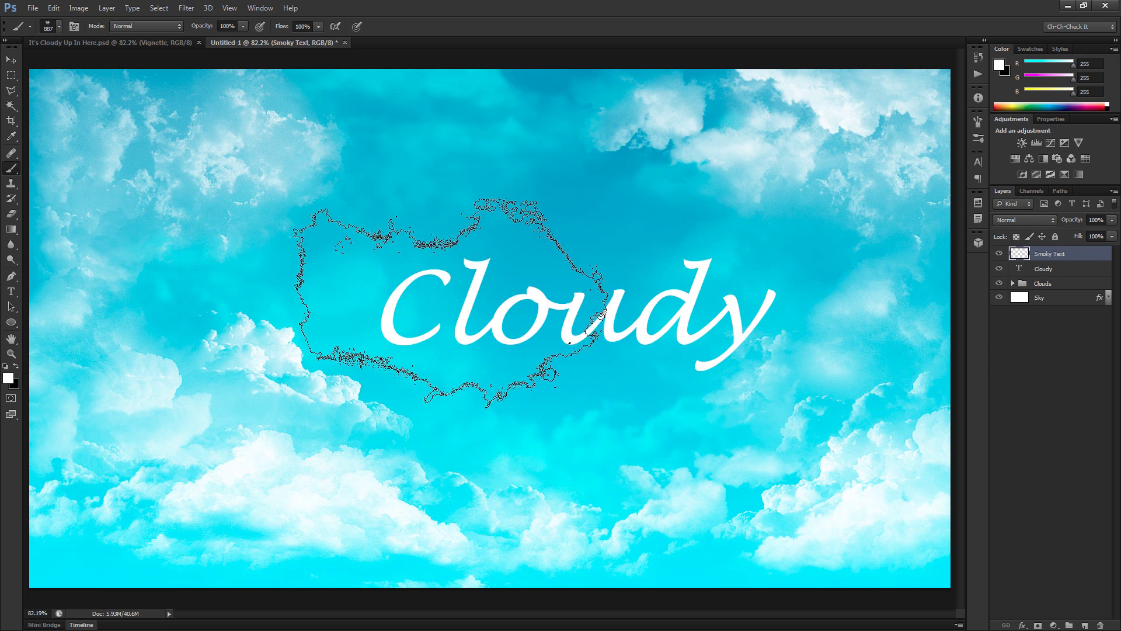
Replace the current brushes with the xplosion - GspotSIMULANT set and choose its 255 px brush
{"action": "right_click", "coordinate": [446, 304]}
{"action": "left_click", "coordinate": [591, 319]}
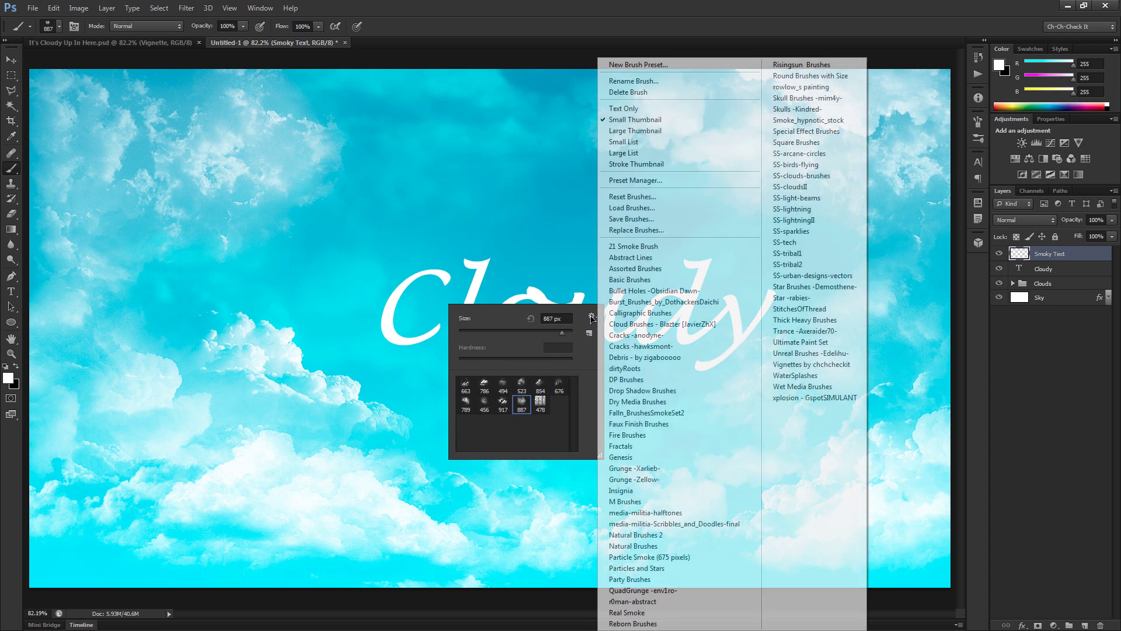
{"action": "left_click", "coordinate": [818, 398]}
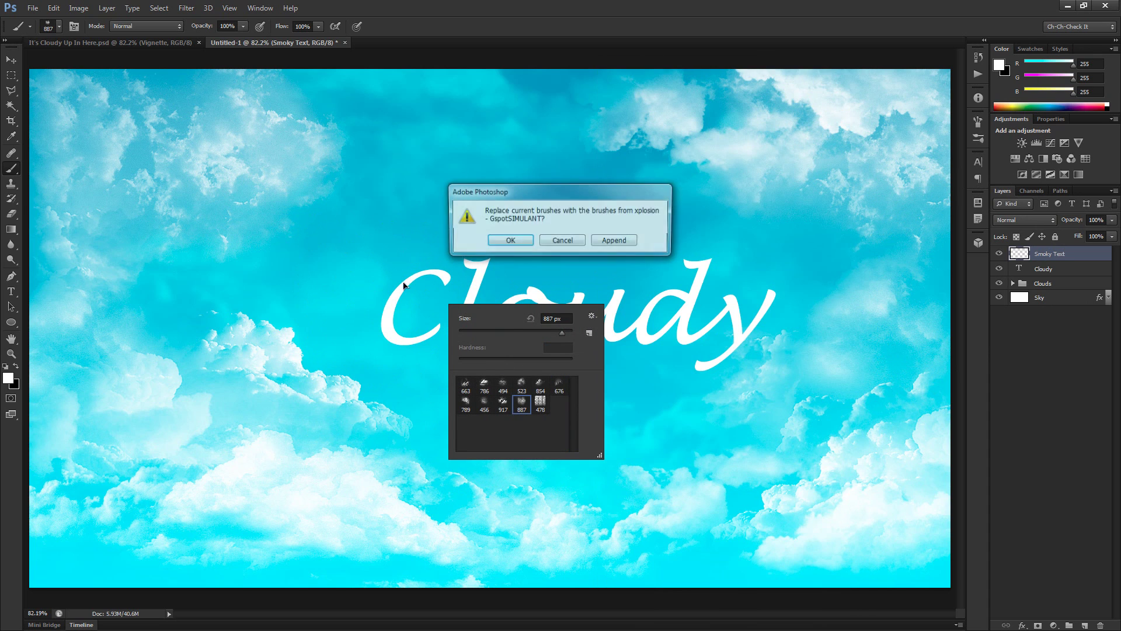
{"action": "left_click", "coordinate": [510, 240]}
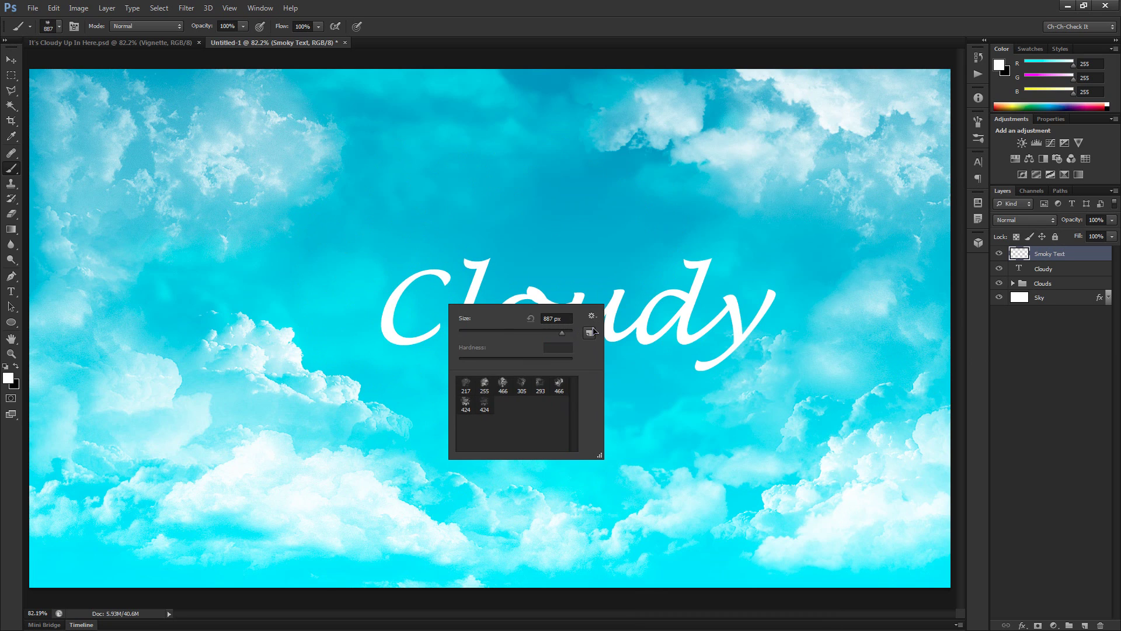
{"action": "double_click", "coordinate": [485, 385]}
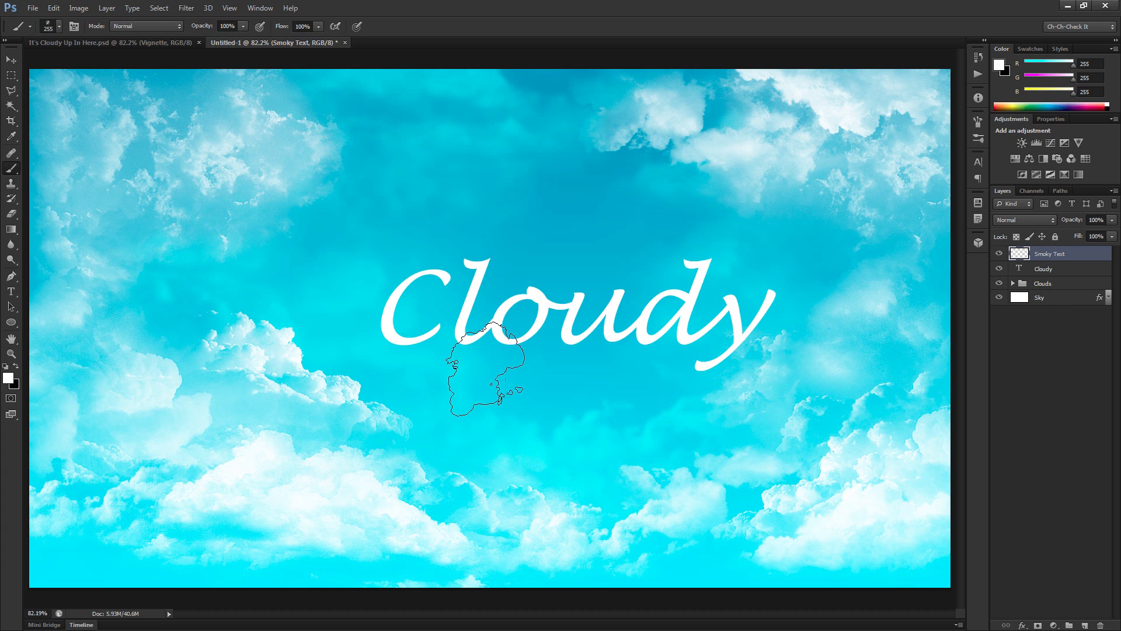
Enable Shape Dynamics with 60% size jitter, 80% angle jitter, 25% roundness jitter and 25% minimum roundness, and turn on Protect Texture
{"action": "left_click", "coordinate": [980, 122]}
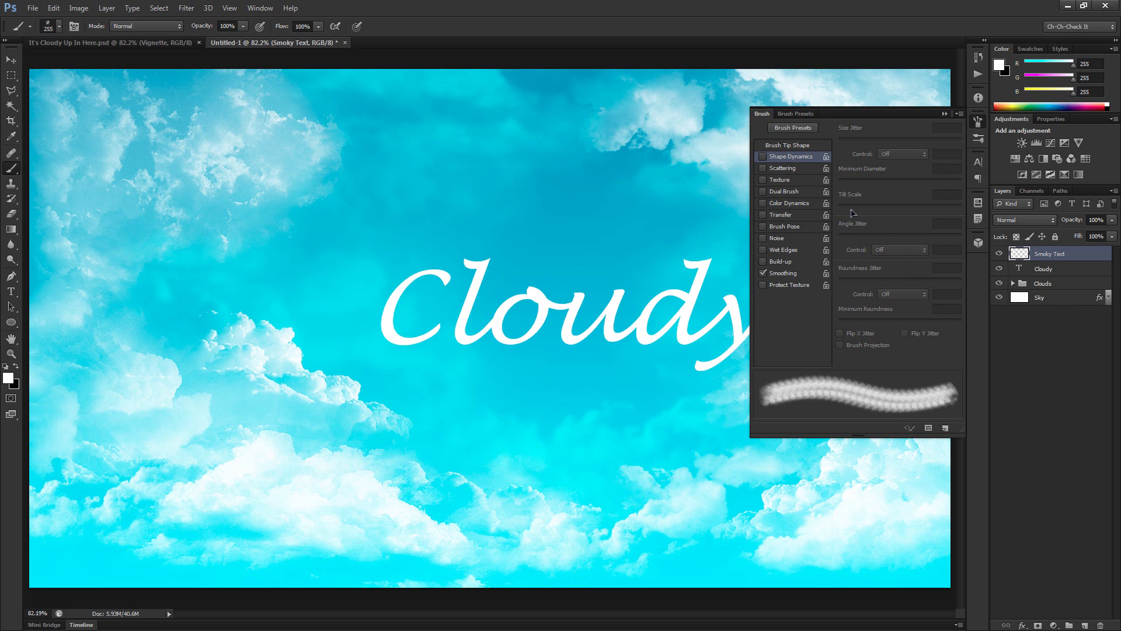
{"action": "left_click", "coordinate": [261, 9]}
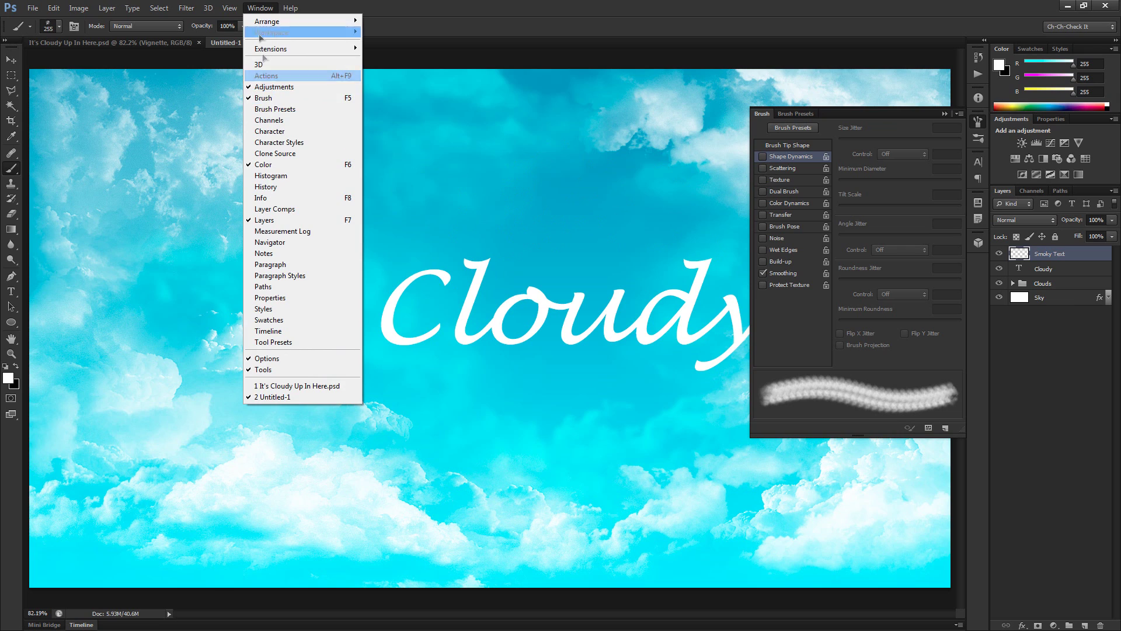
{"action": "left_click", "coordinate": [261, 8]}
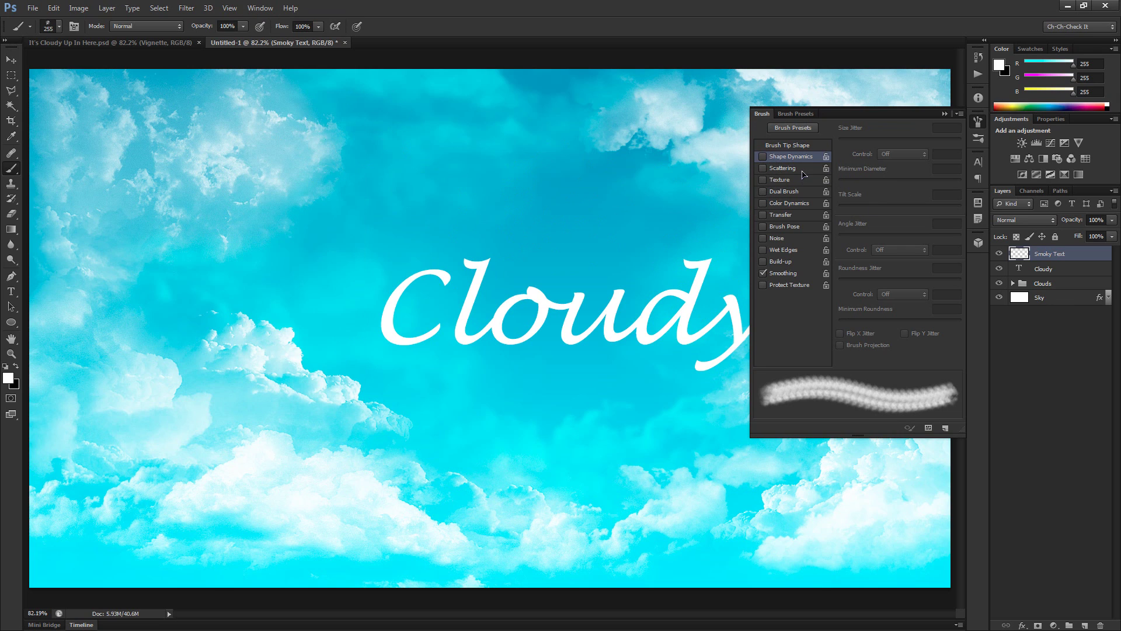
{"action": "left_click", "coordinate": [763, 157]}
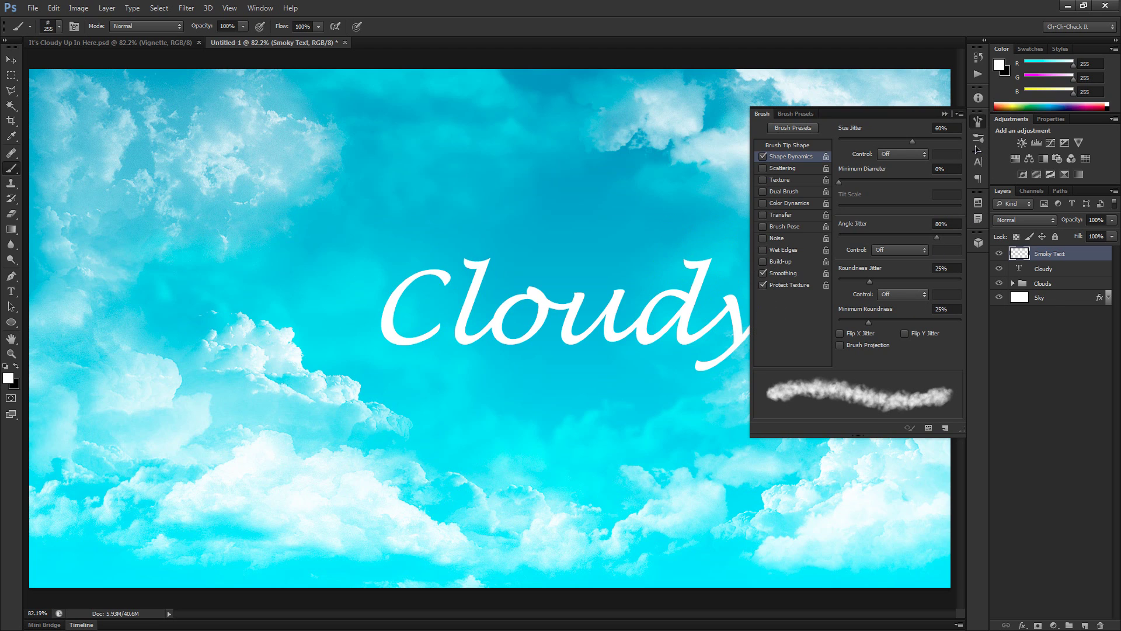
{"action": "left_click", "coordinate": [978, 122]}
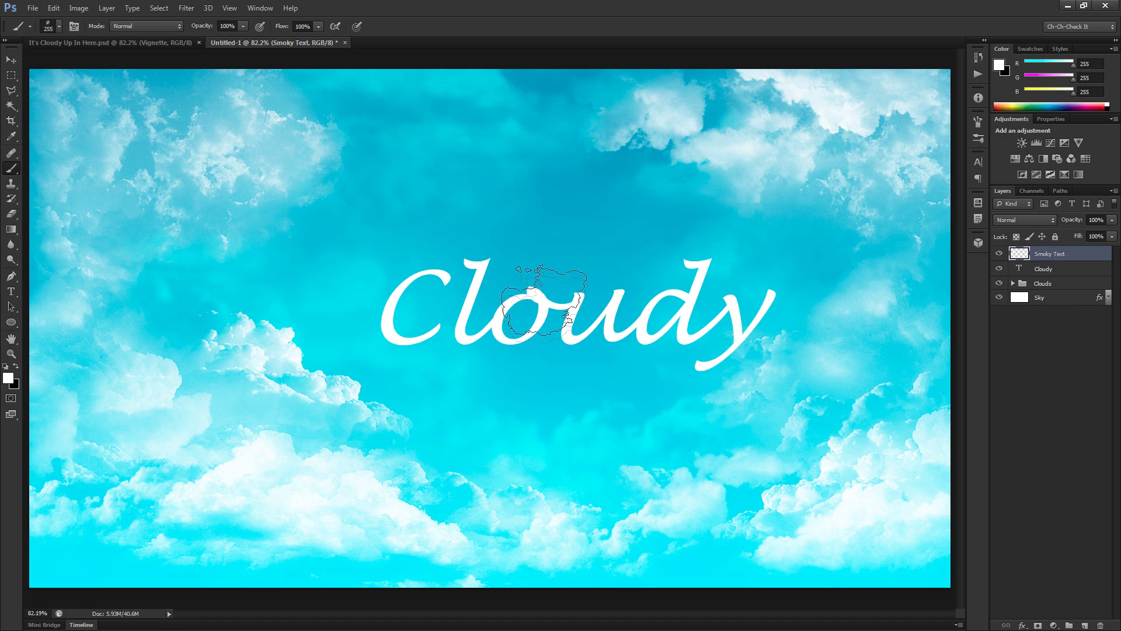
Reduce the brush to 40 px and trace the letter C with white smoke on the Smoky Text layer
{"action": "key", "text": "bracketleft"}
{"action": "key", "text": "bracketleft"}
{"action": "key", "text": "bracketleft"}
{"action": "key", "text": "bracketleft"}
{"action": "key", "text": "bracketleft"}
{"action": "key", "text": "bracketleft"}
{"action": "key", "text": "bracketleft"}
{"action": "key", "text": "bracketleft"}
{"action": "key", "text": "bracketleft"}
{"action": "key", "text": "bracketleft"}
{"action": "key", "text": "bracketright"}
{"action": "key", "text": "bracketright"}
{"action": "key", "text": "bracketright"}
{"action": "key", "text": "bracketright"}
{"action": "key", "text": "bracketright"}
{"action": "key", "text": "bracketright"}
{"action": "key", "text": "bracketright"}
{"action": "key", "text": "bracketright"}
{"action": "key", "text": "bracketleft"}
{"action": "key", "text": "bracketleft"}
{"action": "key", "text": "bracketleft"}
{"action": "key", "text": "bracketleft"}
{"action": "key", "text": "bracketleft"}
{"action": "key", "text": "bracketleft"}
{"action": "key", "text": "bracketleft"}
{"action": "key", "text": "bracketleft"}
{"action": "key", "text": "bracketleft"}
{"action": "key", "text": "bracketleft"}
{"action": "key", "text": "bracketleft"}
{"action": "key", "text": "bracketleft"}
{"action": "scroll", "coordinate": [444, 279], "scroll_direction": "up", "scroll_amount": 5}
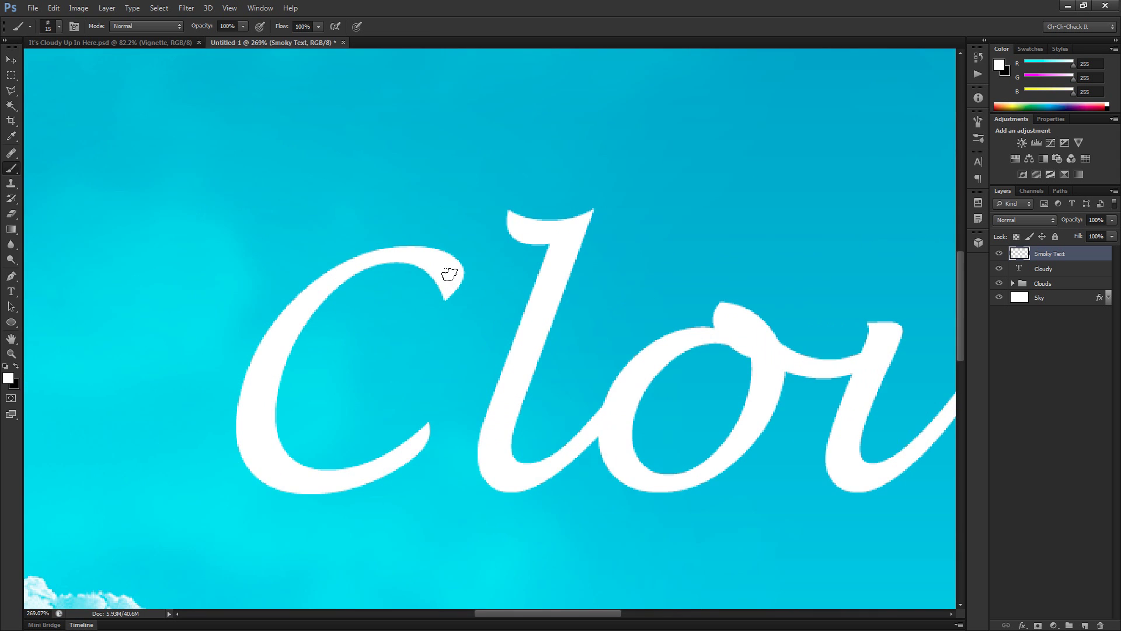
{"action": "scroll", "coordinate": [447, 284], "scroll_direction": "down", "scroll_amount": 2}
{"action": "scroll", "coordinate": [449, 283], "scroll_direction": "up", "scroll_amount": 1}
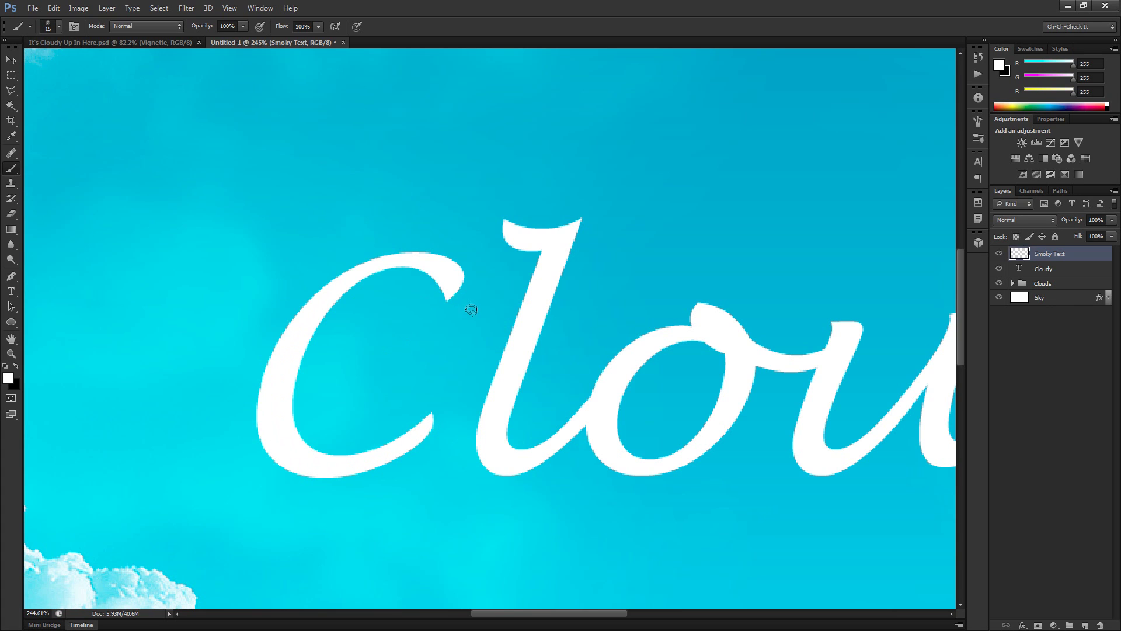
{"action": "key", "text": "bracketright"}
{"action": "key", "text": "bracketright"}
{"action": "mouse_move", "coordinate": [446, 282]}
{"action": "left_mouse_down"}
{"action": "mouse_move", "coordinate": [402, 259]}
{"action": "mouse_move", "coordinate": [336, 278]}
{"action": "mouse_move", "coordinate": [285, 363]}
{"action": "mouse_move", "coordinate": [270, 419]}
{"action": "mouse_move", "coordinate": [280, 455]}
{"action": "mouse_move", "coordinate": [338, 461]}
{"action": "mouse_move", "coordinate": [382, 455]}
{"action": "mouse_move", "coordinate": [429, 417]}
{"action": "left_mouse_up"}
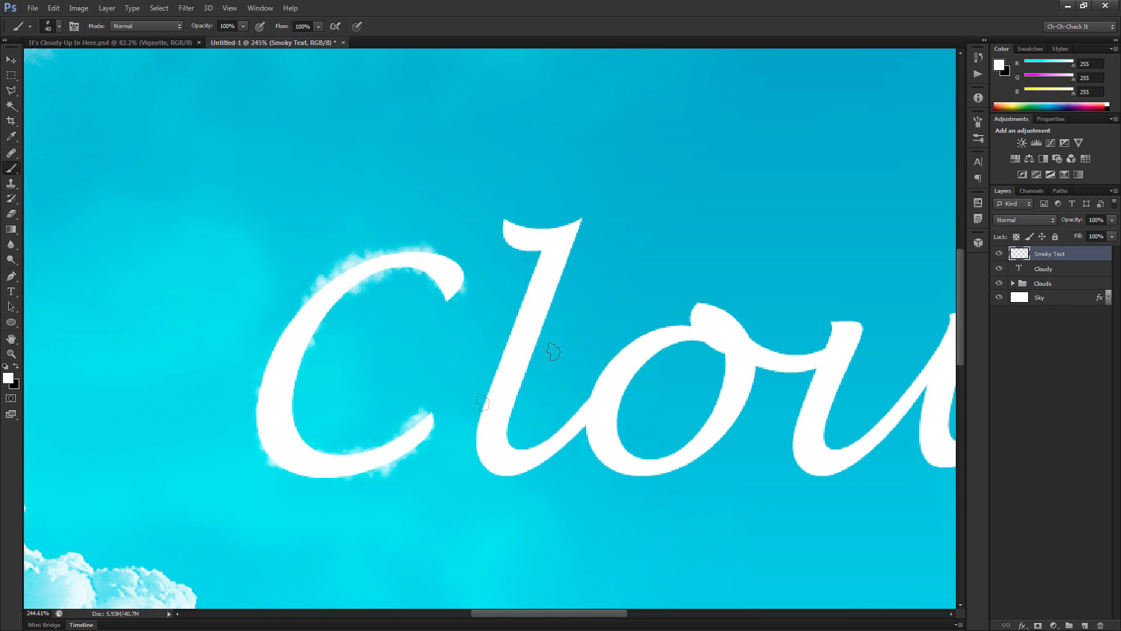
Trace the remaining letters "loudy" with the 40 px smoke brush on the Smoky Text layer
{"action": "left_click_drag", "start_coordinate": [608, 376], "coordinate": [312, 294]}
{"action": "mouse_move", "coordinate": [250, 192]}
{"action": "left_mouse_down"}
{"action": "mouse_move", "coordinate": [265, 205]}
{"action": "mouse_move", "coordinate": [313, 202]}
{"action": "mouse_move", "coordinate": [293, 220]}
{"action": "mouse_move", "coordinate": [244, 369]}
{"action": "mouse_move", "coordinate": [327, 417]}
{"action": "mouse_move", "coordinate": [473, 362]}
{"action": "mouse_move", "coordinate": [385, 421]}
{"action": "mouse_move", "coordinate": [569, 329]}
{"action": "mouse_move", "coordinate": [672, 379]}
{"action": "mouse_move", "coordinate": [459, 201]}
{"action": "mouse_move", "coordinate": [654, 129]}
{"action": "mouse_move", "coordinate": [572, 245]}
{"action": "mouse_move", "coordinate": [330, 342]}
{"action": "left_mouse_up"}
{"action": "mouse_move", "coordinate": [513, 125]}
{"action": "left_mouse_down"}
{"action": "mouse_move", "coordinate": [470, 236]}
{"action": "mouse_move", "coordinate": [481, 350]}
{"action": "mouse_move", "coordinate": [577, 264]}
{"action": "mouse_move", "coordinate": [582, 229]}
{"action": "mouse_move", "coordinate": [682, 281]}
{"action": "mouse_move", "coordinate": [577, 397]}
{"action": "mouse_move", "coordinate": [473, 431]}
{"action": "mouse_move", "coordinate": [364, 423]}
{"action": "mouse_move", "coordinate": [655, 352]}
{"action": "left_mouse_up"}
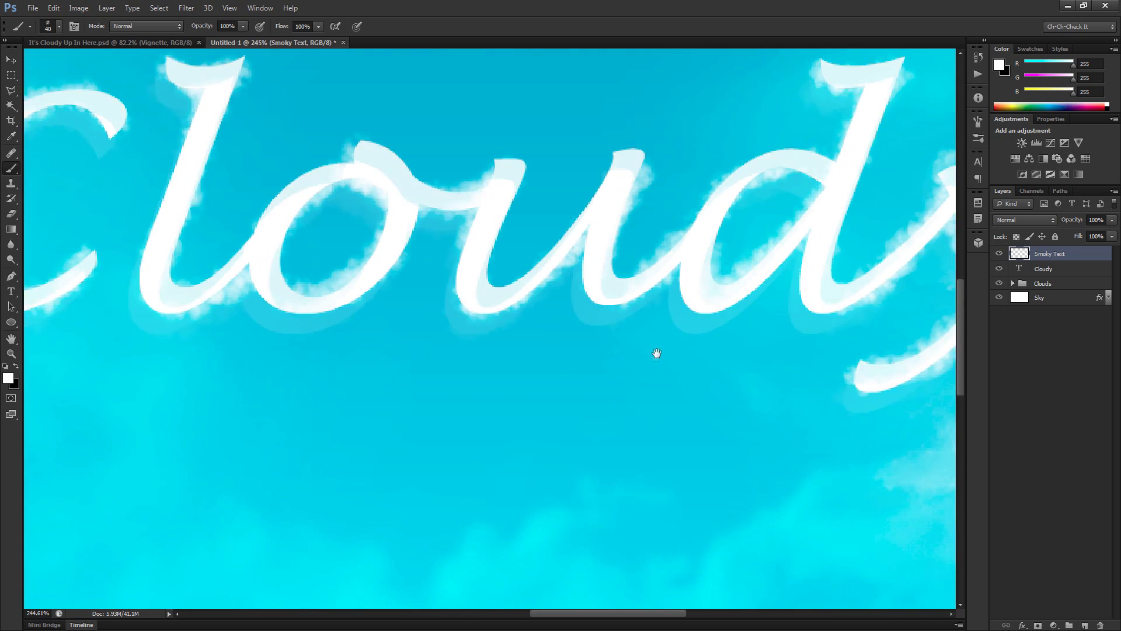
{"action": "scroll", "coordinate": [642, 350], "scroll_direction": "up", "scroll_amount": 1}
{"action": "scroll", "coordinate": [629, 347], "scroll_direction": "down", "scroll_amount": 3}
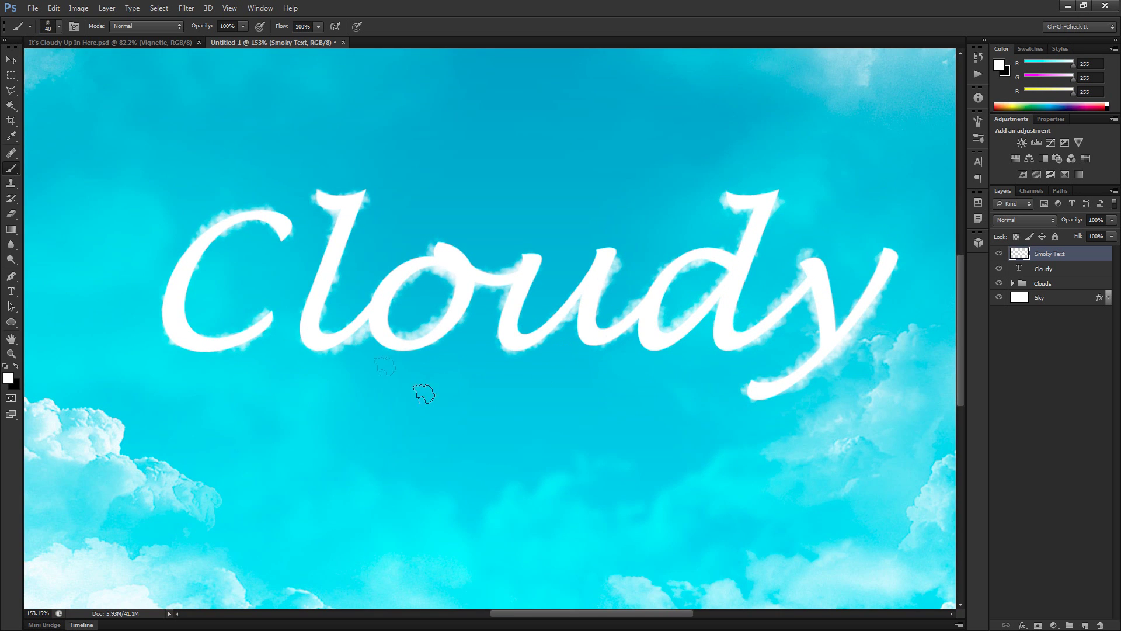
{"action": "scroll", "coordinate": [421, 388], "scroll_direction": "up", "scroll_amount": 2}
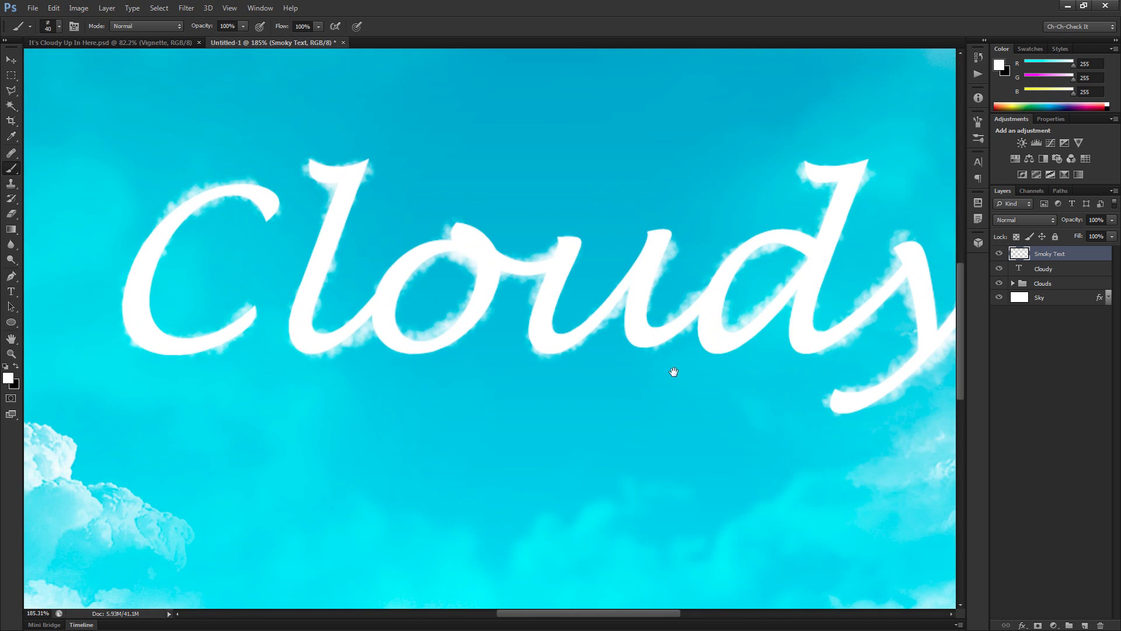
{"action": "left_click_drag", "start_coordinate": [671, 371], "coordinate": [654, 432]}
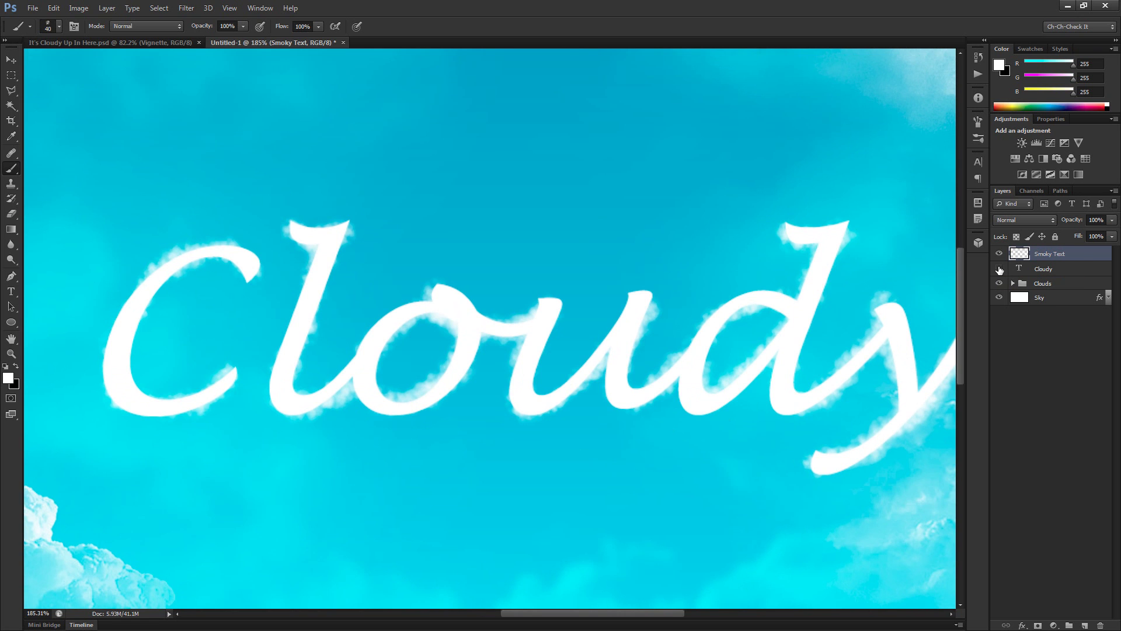
Hide the Cloudy text layer to examine the brushed lettering on its own, and show the layer again
{"action": "left_click", "coordinate": [999, 269]}
{"action": "key", "text": "ctrl+0"}
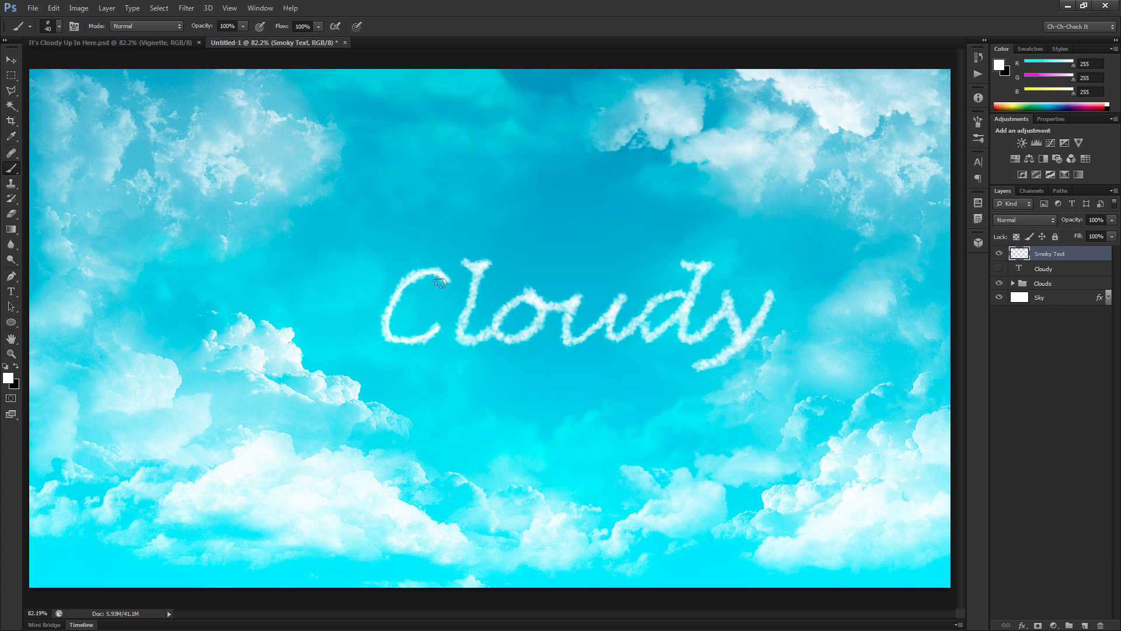
{"action": "scroll", "coordinate": [441, 281], "scroll_direction": "up", "scroll_amount": 4, "text": "alt"}
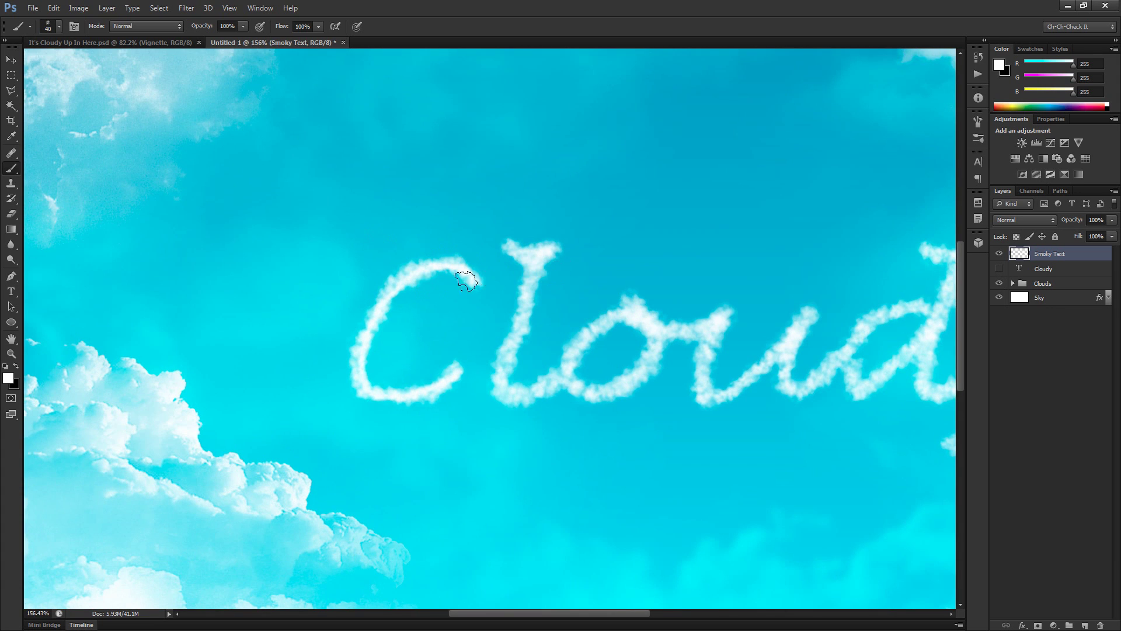
{"action": "scroll", "coordinate": [490, 298], "scroll_direction": "down", "scroll_amount": 2, "text": "alt"}
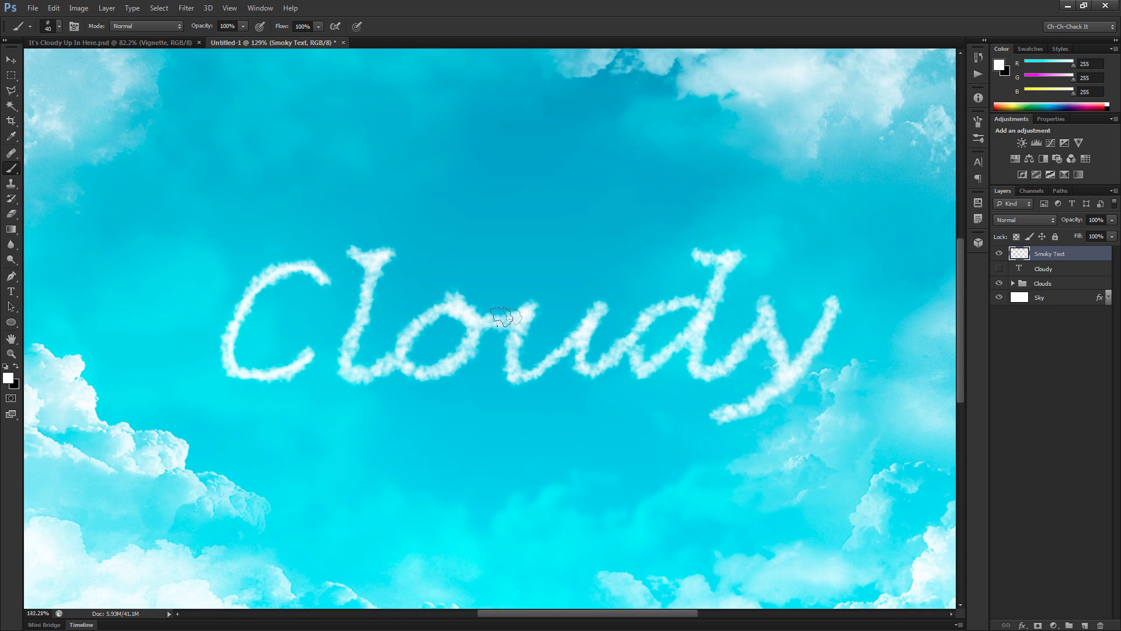
{"action": "scroll", "coordinate": [475, 344], "scroll_direction": "up", "scroll_amount": 4, "text": "alt"}
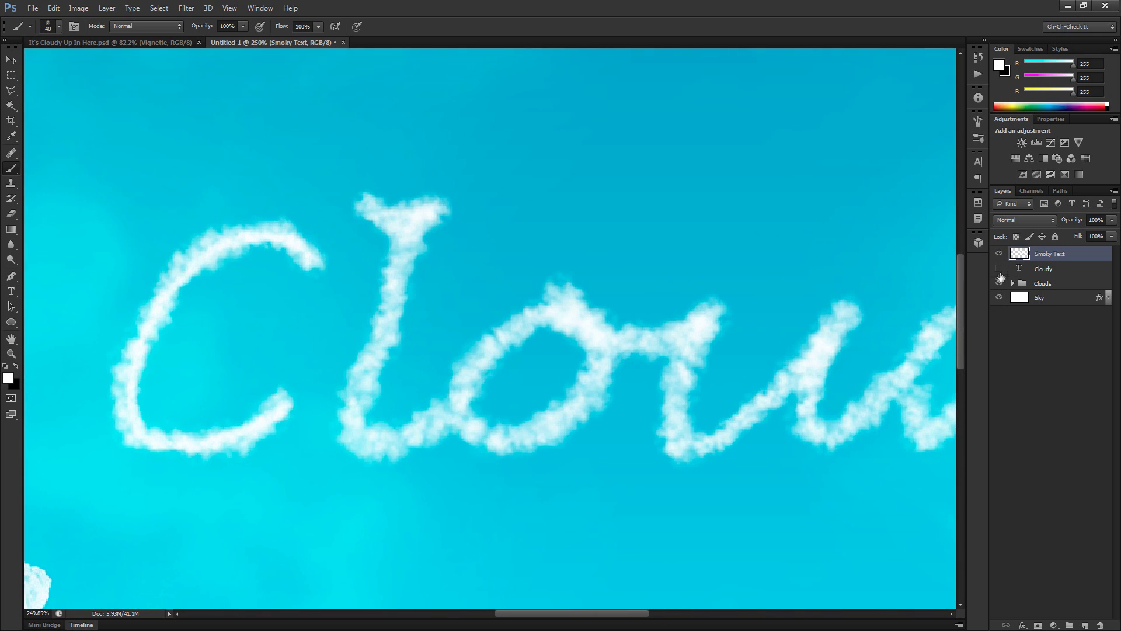
{"action": "left_click", "coordinate": [999, 270]}
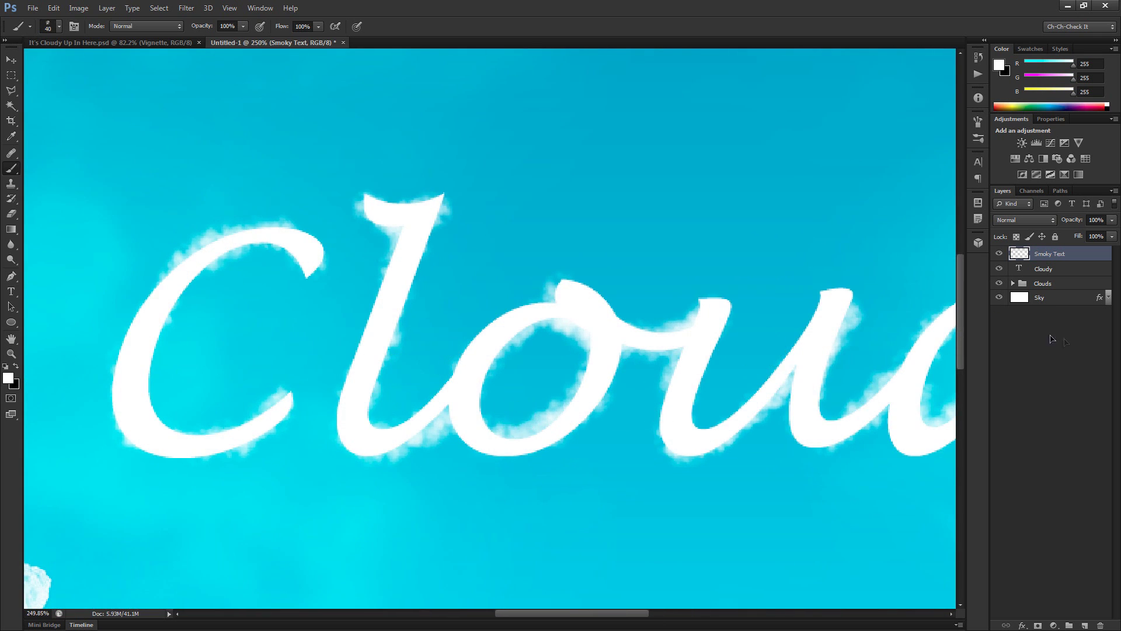
Lower the opacity of the Cloudy text layer and make the Smoky Text layer active again
{"action": "left_click", "coordinate": [1059, 271]}
{"action": "left_click_drag", "start_coordinate": [1079, 220], "coordinate": [1038, 229]}
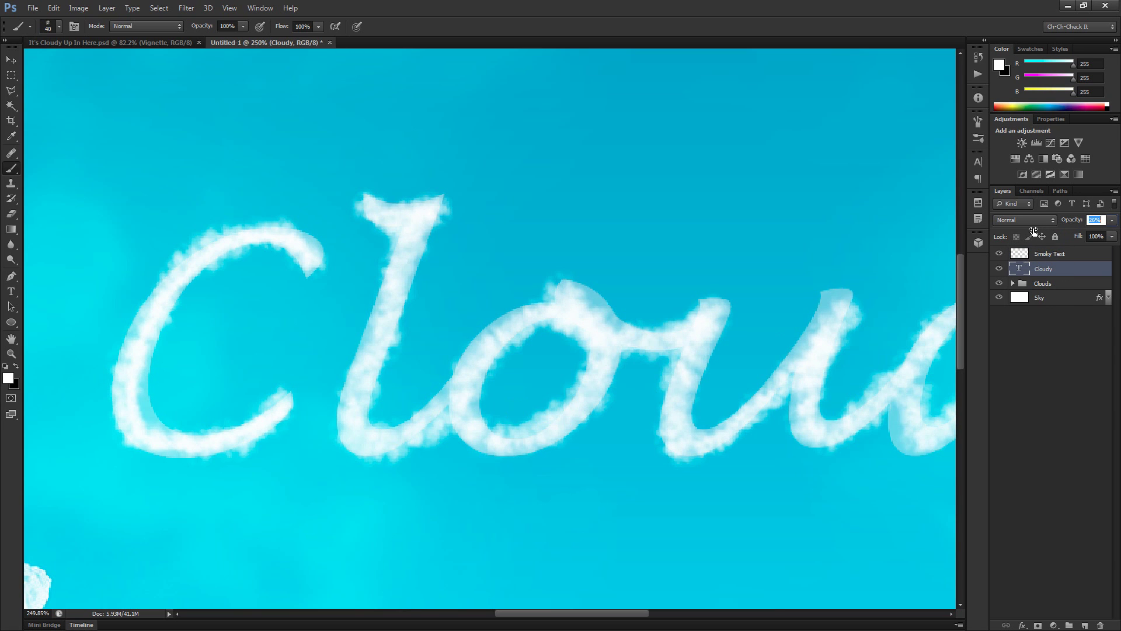
{"action": "key", "text": "Return"}
{"action": "left_click", "coordinate": [1062, 257]}
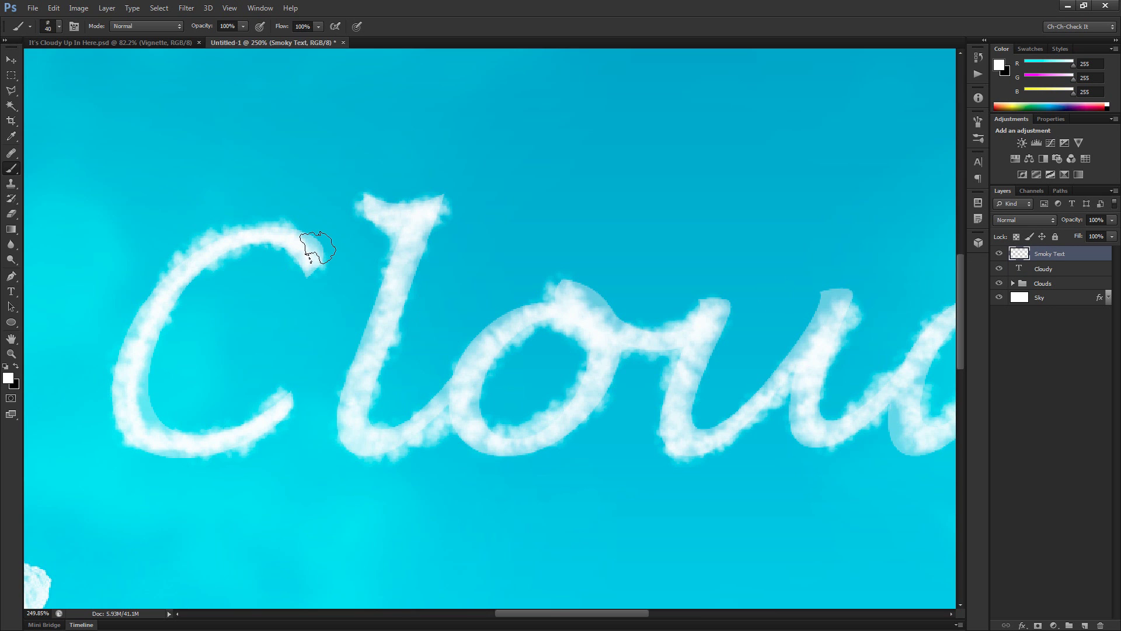
Enlarge the brush to 80 px and paint billowing smoke along the outer edge of the letter C
{"action": "scroll", "coordinate": [310, 248], "scroll_direction": "up", "scroll_amount": 2}
{"action": "key", "text": "bracketright"}
{"action": "key", "text": "bracketright"}
{"action": "key", "text": "bracketright"}
{"action": "key", "text": "bracketright"}
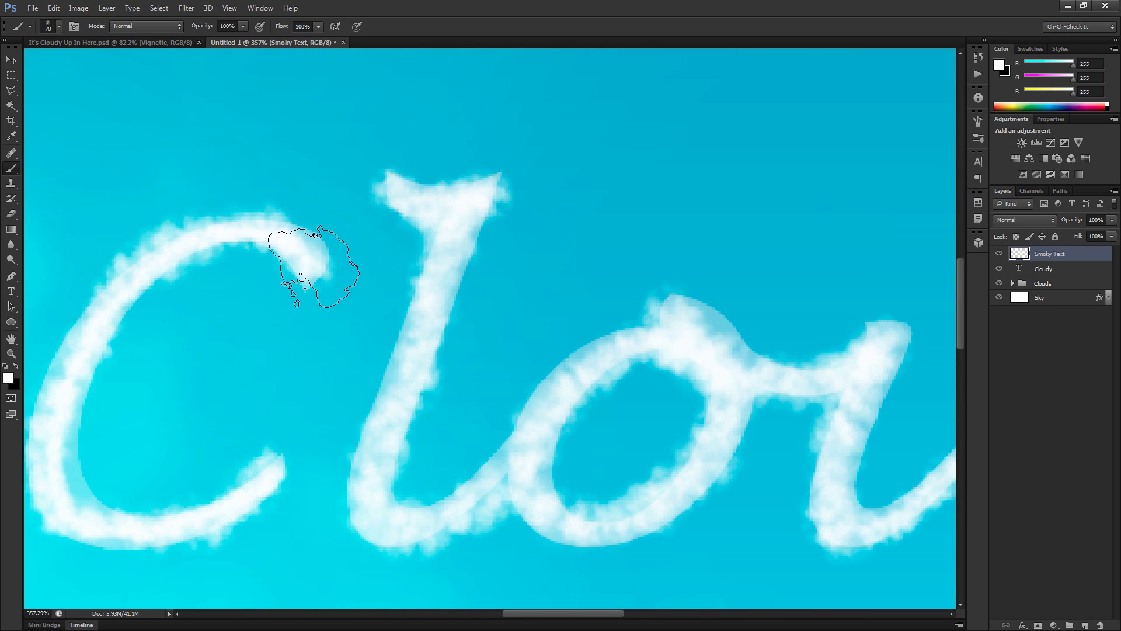
{"action": "left_click_drag", "start_coordinate": [183, 335], "coordinate": [345, 243]}
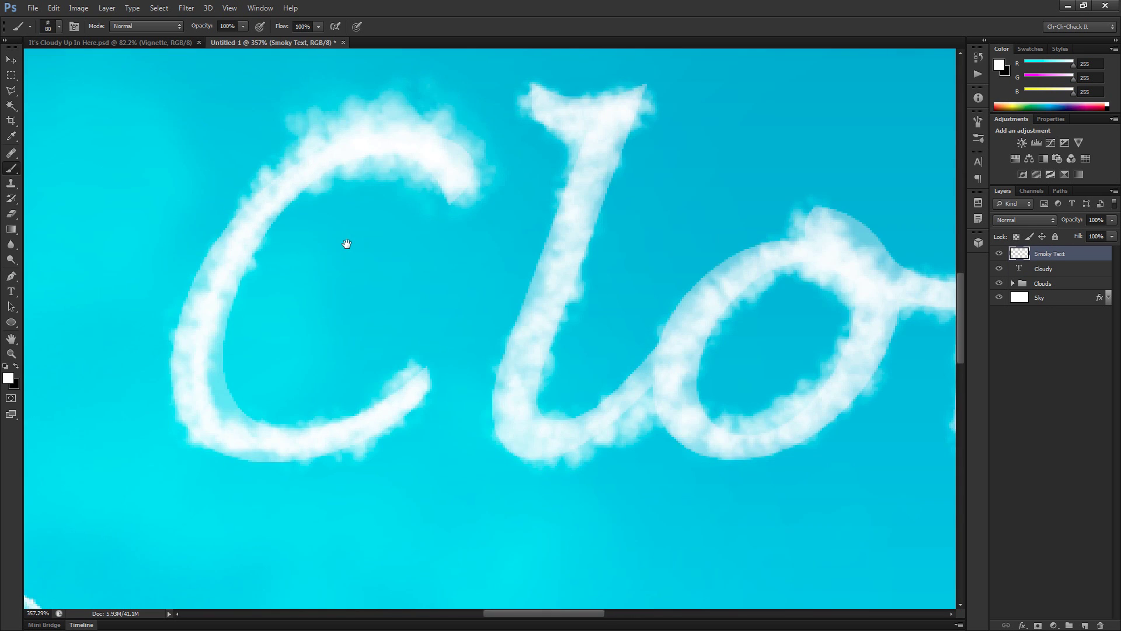
{"action": "mouse_move", "coordinate": [257, 157]}
{"action": "left_mouse_down"}
{"action": "mouse_move", "coordinate": [175, 258]}
{"action": "mouse_move", "coordinate": [211, 199]}
{"action": "mouse_move", "coordinate": [169, 344]}
{"action": "mouse_move", "coordinate": [181, 343]}
{"action": "mouse_move", "coordinate": [208, 282]}
{"action": "mouse_move", "coordinate": [179, 377]}
{"action": "mouse_move", "coordinate": [195, 460]}
{"action": "mouse_move", "coordinate": [183, 322]}
{"action": "mouse_move", "coordinate": [170, 359]}
{"action": "mouse_move", "coordinate": [219, 359]}
{"action": "mouse_move", "coordinate": [303, 451]}
{"action": "mouse_move", "coordinate": [250, 457]}
{"action": "mouse_move", "coordinate": [338, 459]}
{"action": "mouse_move", "coordinate": [319, 457]}
{"action": "mouse_move", "coordinate": [394, 393]}
{"action": "left_mouse_up"}
Reduce the brush size and fill in the body of the letter C with denser smoke
{"action": "key", "text": "bracketleft"}
{"action": "key", "text": "bracketleft"}
{"action": "key", "text": "bracketleft"}
{"action": "key", "text": "bracketleft"}
{"action": "key", "text": "bracketleft"}
{"action": "key", "text": "bracketleft"}
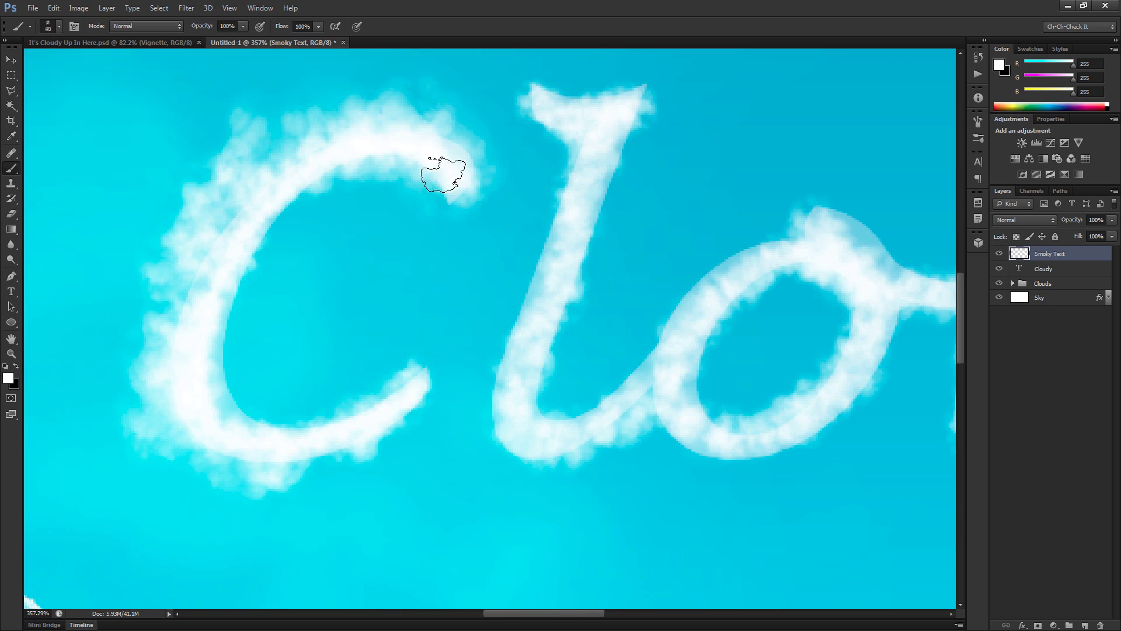
{"action": "mouse_move", "coordinate": [457, 170]}
{"action": "left_mouse_down"}
{"action": "mouse_move", "coordinate": [433, 155]}
{"action": "mouse_move", "coordinate": [372, 151]}
{"action": "mouse_move", "coordinate": [306, 173]}
{"action": "mouse_move", "coordinate": [262, 204]}
{"action": "mouse_move", "coordinate": [180, 352]}
{"action": "mouse_move", "coordinate": [242, 265]}
{"action": "mouse_move", "coordinate": [219, 306]}
{"action": "mouse_move", "coordinate": [211, 391]}
{"action": "mouse_move", "coordinate": [251, 430]}
{"action": "mouse_move", "coordinate": [243, 422]}
{"action": "mouse_move", "coordinate": [282, 429]}
{"action": "mouse_move", "coordinate": [398, 412]}
{"action": "mouse_move", "coordinate": [361, 421]}
{"action": "mouse_move", "coordinate": [406, 390]}
{"action": "mouse_move", "coordinate": [356, 445]}
{"action": "mouse_move", "coordinate": [193, 428]}
{"action": "left_mouse_up"}
Thicken the letter l with dense smoke from its top serif down the stem, using a brush of about 40 px
{"action": "key", "text": "bracketright"}
{"action": "key", "text": "bracketright"}
{"action": "key", "text": "bracketright"}
{"action": "key", "text": "bracketright"}
{"action": "left_click_drag", "start_coordinate": [732, 283], "coordinate": [560, 355]}
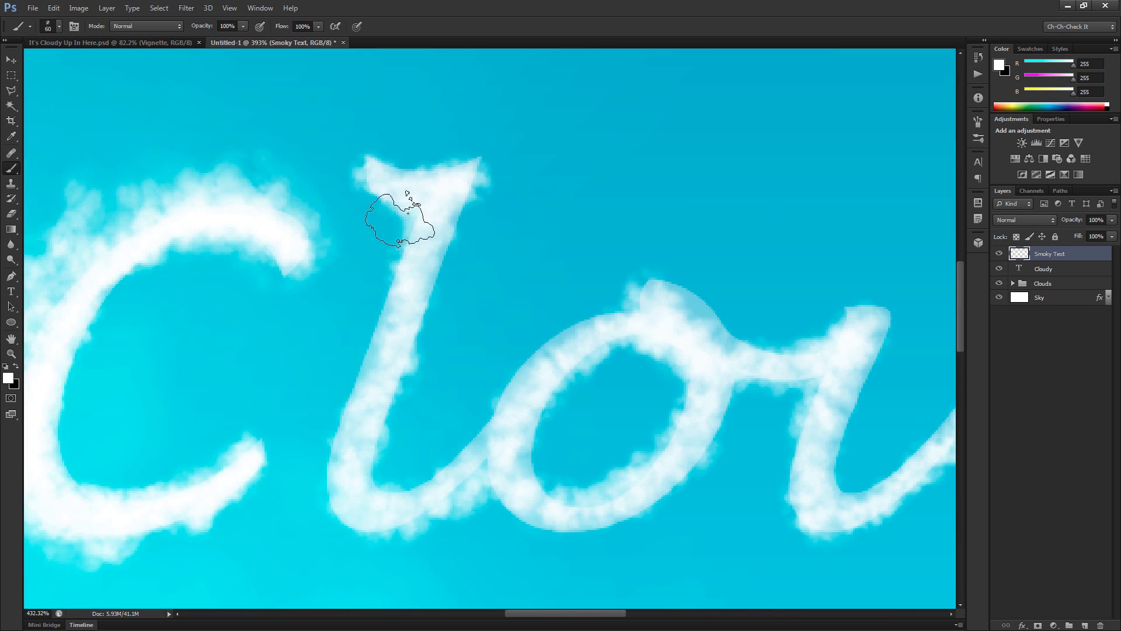
{"action": "scroll", "coordinate": [379, 220], "scroll_direction": "up", "scroll_amount": 3}
{"action": "mouse_move", "coordinate": [377, 153]}
{"action": "left_mouse_down"}
{"action": "mouse_move", "coordinate": [408, 170]}
{"action": "mouse_move", "coordinate": [402, 181]}
{"action": "mouse_move", "coordinate": [458, 195]}
{"action": "left_mouse_up"}
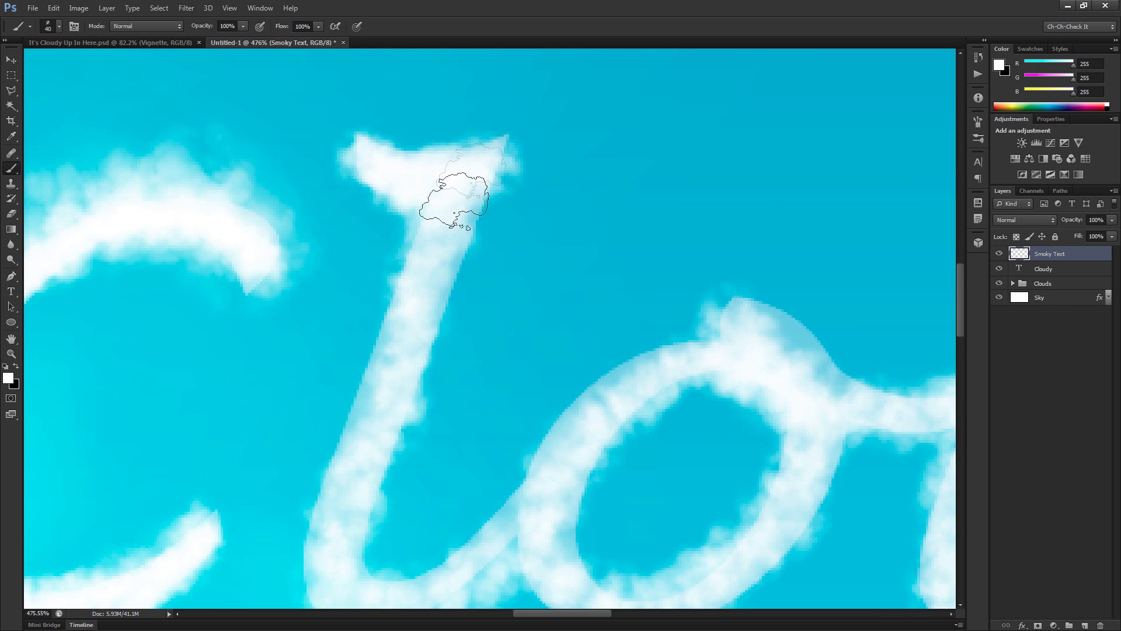
{"action": "key", "text": "bracketleft"}
{"action": "mouse_move", "coordinate": [435, 248]}
{"action": "left_mouse_down"}
{"action": "mouse_move", "coordinate": [374, 417]}
{"action": "mouse_move", "coordinate": [371, 458]}
{"action": "mouse_move", "coordinate": [408, 222]}
{"action": "mouse_move", "coordinate": [379, 329]}
{"action": "mouse_move", "coordinate": [352, 361]}
{"action": "mouse_move", "coordinate": [401, 477]}
{"action": "mouse_move", "coordinate": [394, 427]}
{"action": "mouse_move", "coordinate": [367, 374]}
{"action": "mouse_move", "coordinate": [368, 319]}
{"action": "mouse_move", "coordinate": [406, 261]}
{"action": "mouse_move", "coordinate": [403, 214]}
{"action": "mouse_move", "coordinate": [403, 277]}
{"action": "mouse_move", "coordinate": [466, 185]}
{"action": "mouse_move", "coordinate": [469, 154]}
{"action": "mouse_move", "coordinate": [457, 141]}
{"action": "mouse_move", "coordinate": [348, 141]}
{"action": "left_mouse_up"}
Try painting loose smoke puffs around the letter l with the brush enlarged to 125 px
{"action": "scroll", "coordinate": [380, 395], "scroll_direction": "down", "scroll_amount": 5}
{"action": "key", "text": "bracketright"}
{"action": "key", "text": "bracketright"}
{"action": "key", "text": "bracketright"}
{"action": "key", "text": "bracketright"}
{"action": "key", "text": "bracketright"}
{"action": "key", "text": "bracketright"}
{"action": "key", "text": "bracketright"}
{"action": "scroll", "coordinate": [432, 292], "scroll_direction": "down", "scroll_amount": 3}
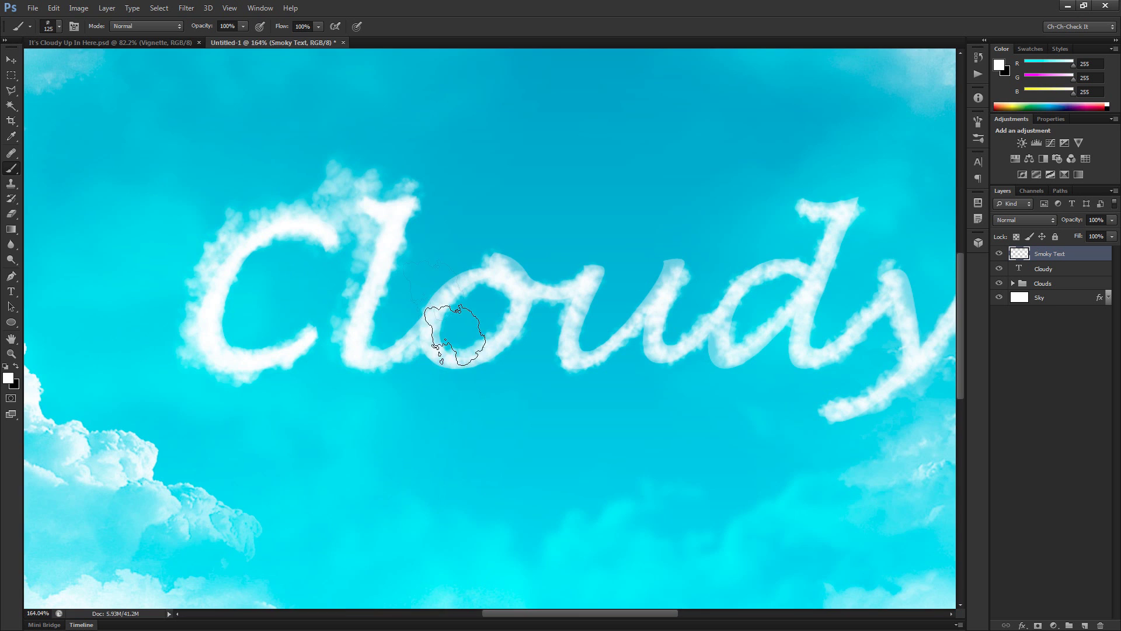
{"action": "scroll", "coordinate": [409, 219], "scroll_direction": "up", "scroll_amount": 1}
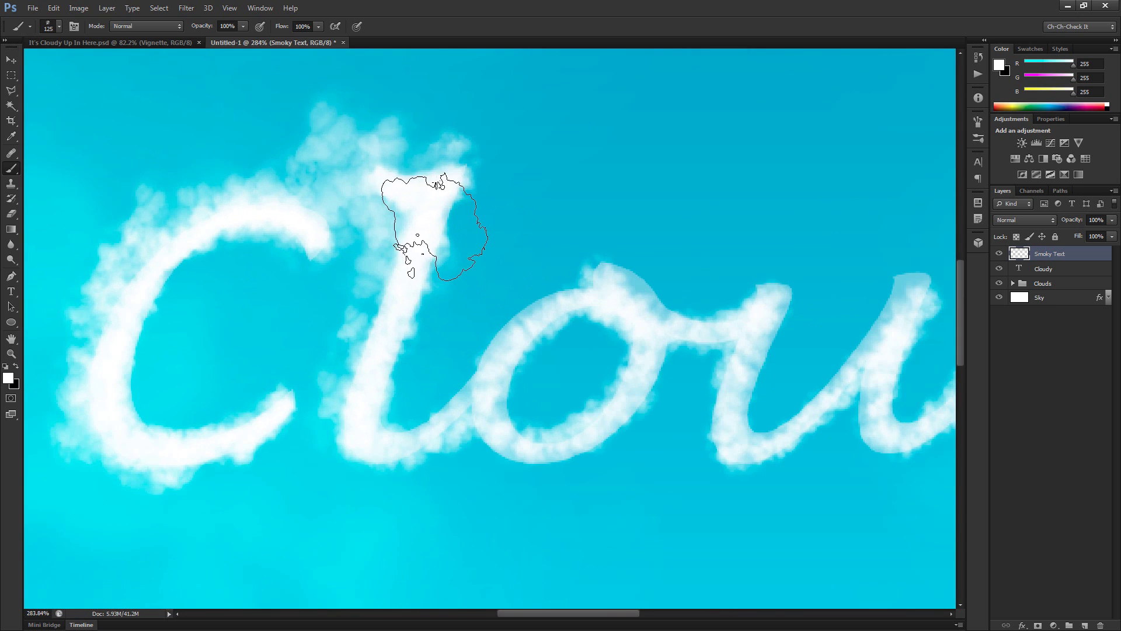
{"action": "scroll", "coordinate": [427, 222], "scroll_direction": "up", "scroll_amount": 2}
Undo the loose smoke puffs painted around the letter l
{"action": "key", "text": "ctrl+alt+z"}
{"action": "key", "text": "ctrl+alt+z"}
{"action": "key", "text": "ctrl+alt+z"}
{"action": "key", "text": "ctrl+alt+z"}
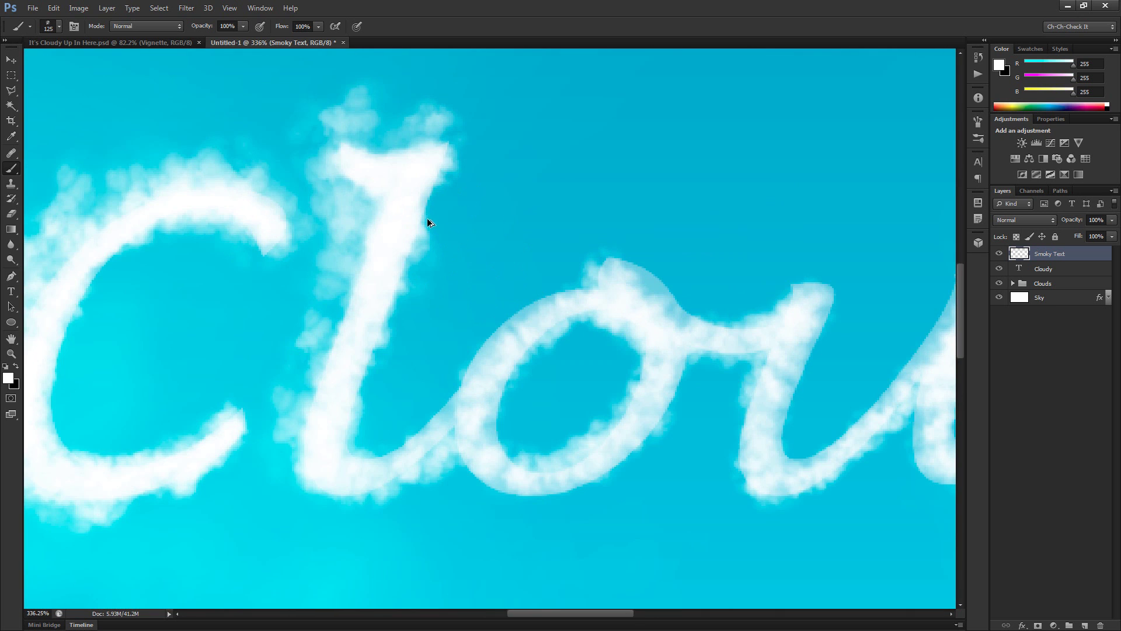
{"action": "key", "text": "ctrl+alt+z"}
{"action": "key", "text": "ctrl+alt+z"}
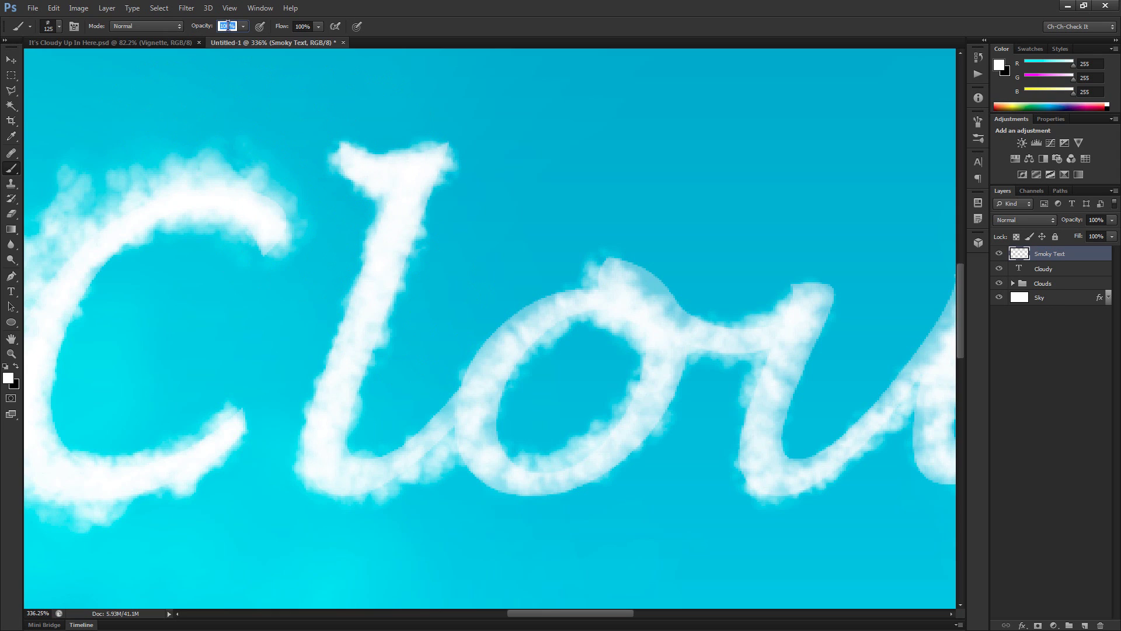
Set the brush to 50% opacity and 175 px, and paint faint smoke around the top of the letter l
{"action": "type", "text": "50"}
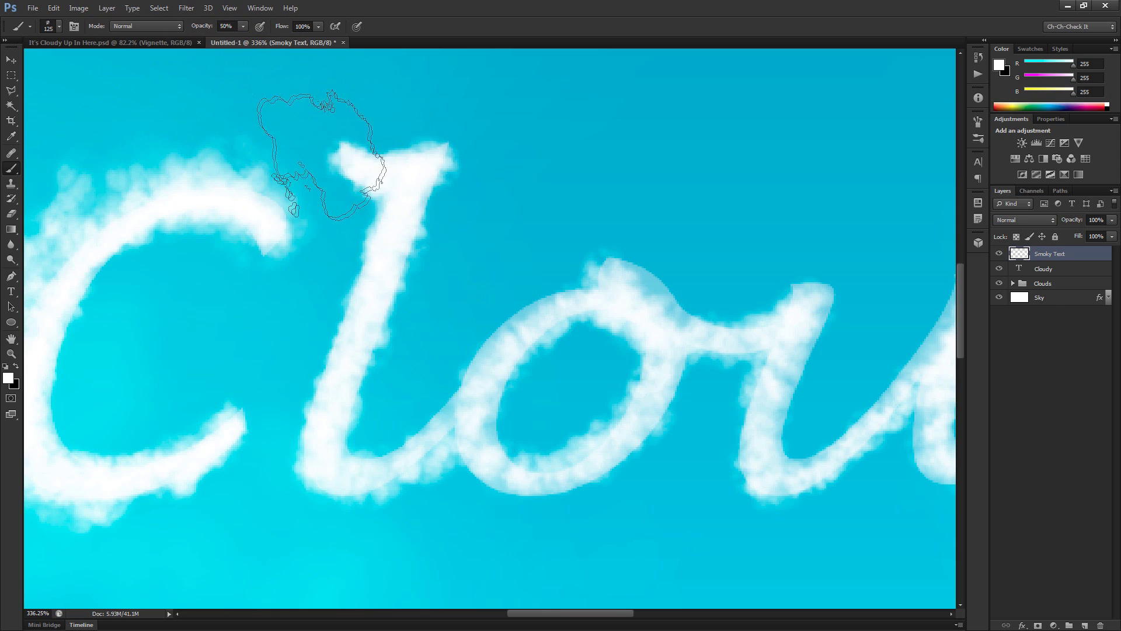
{"action": "key", "text": "bracketright"}
{"action": "key", "text": "bracketright"}
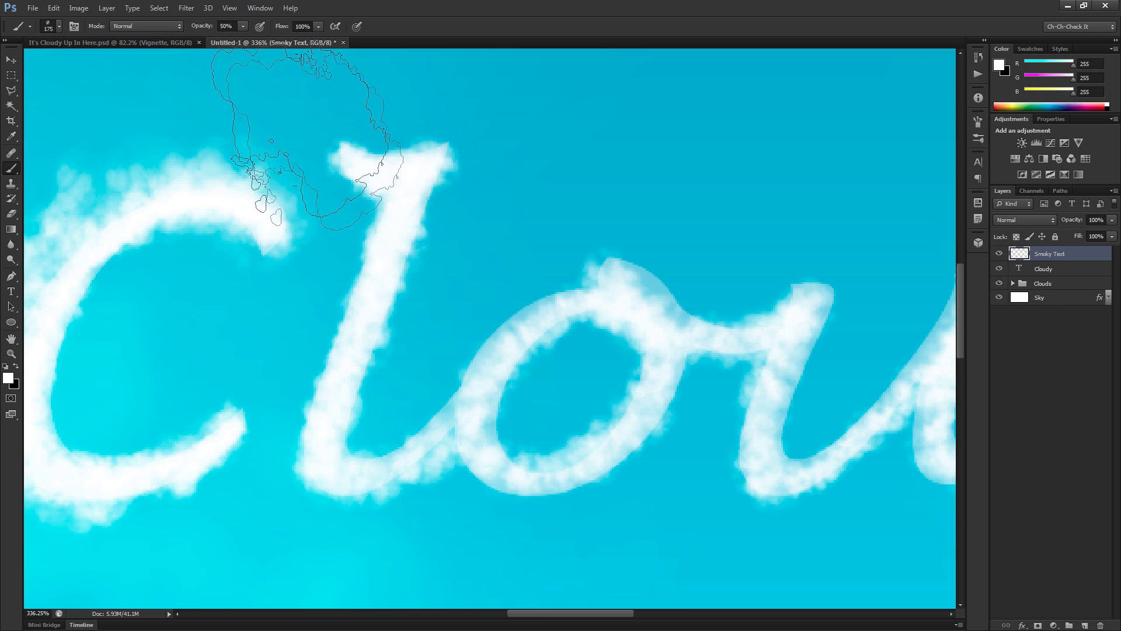
{"action": "mouse_move", "coordinate": [368, 160]}
{"action": "left_mouse_down"}
{"action": "mouse_move", "coordinate": [381, 143]}
{"action": "mouse_move", "coordinate": [489, 234]}
{"action": "mouse_move", "coordinate": [430, 155]}
{"action": "mouse_move", "coordinate": [435, 205]}
{"action": "left_mouse_up"}
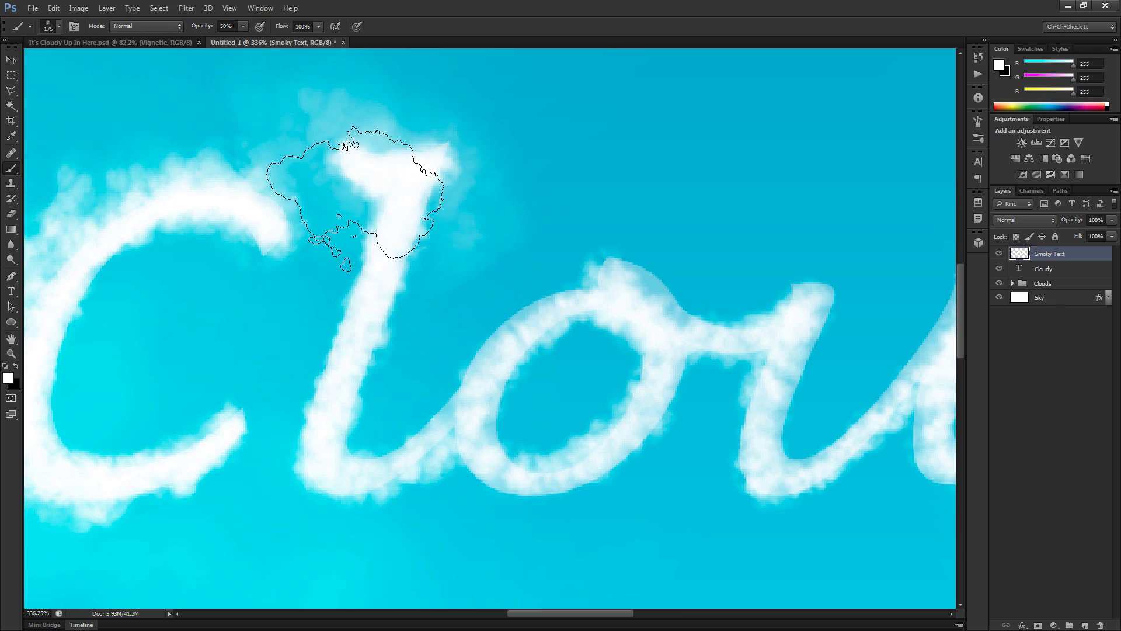
Thicken the lower stem and base of the letter l with smoke, using a brush of about 35 px
{"action": "key", "text": "bracketleft"}
{"action": "key", "text": "bracketleft"}
{"action": "key", "text": "bracketleft"}
{"action": "key", "text": "bracketleft"}
{"action": "key", "text": "bracketleft"}
{"action": "key", "text": "bracketleft"}
{"action": "key", "text": "bracketleft"}
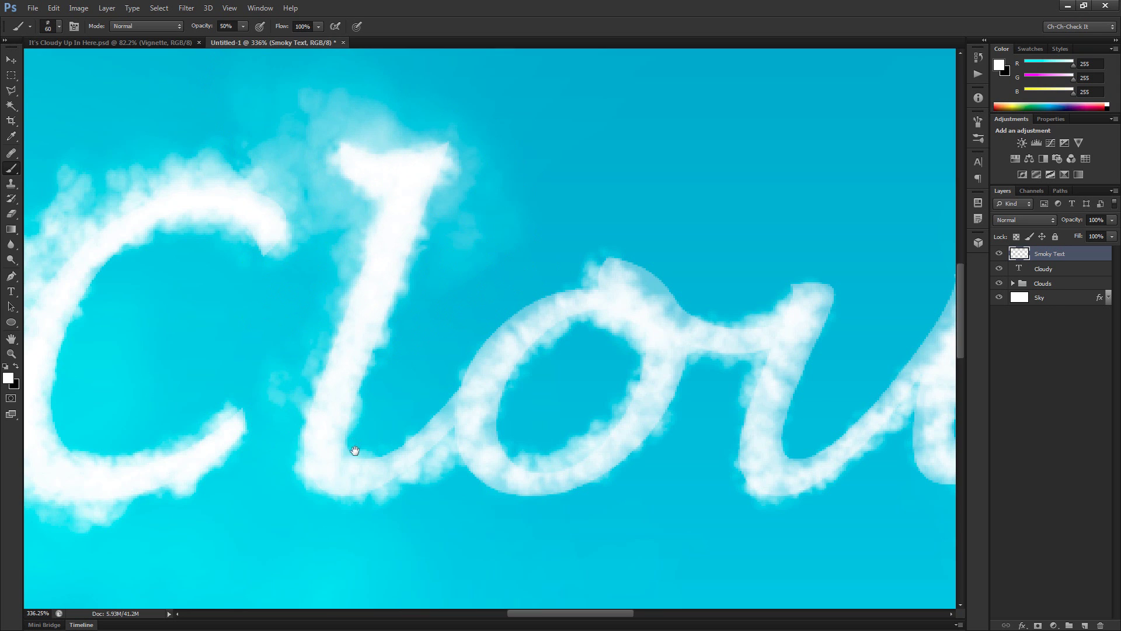
{"action": "scroll", "coordinate": [351, 450], "scroll_direction": "down", "scroll_amount": 3}
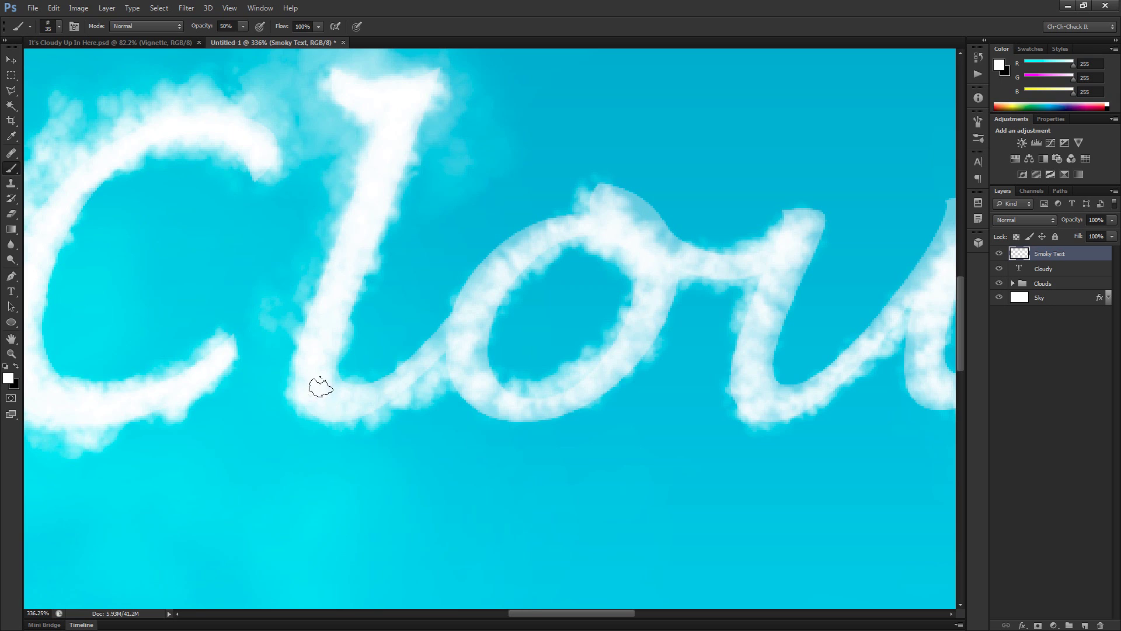
{"action": "left_click_drag", "start_coordinate": [418, 366], "coordinate": [388, 392]}
Reduce the brush to 25 px and thicken the l's connecting tail and the strokes of the letter o
{"action": "key", "text": "bracketleft"}
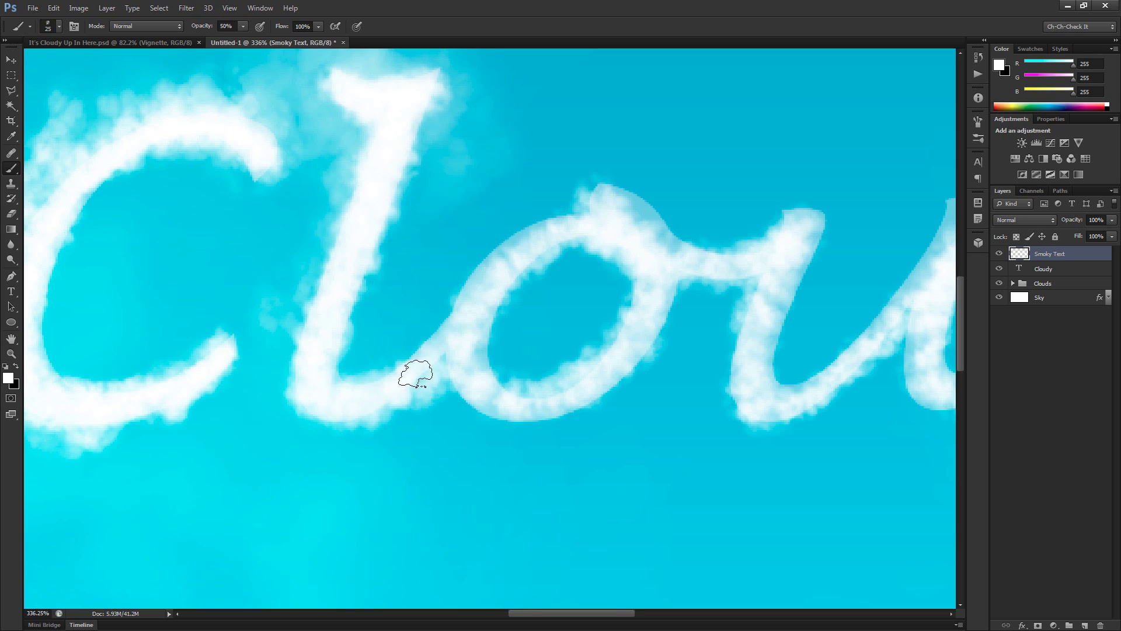
{"action": "mouse_move", "coordinate": [457, 329]}
{"action": "left_mouse_down"}
{"action": "mouse_move", "coordinate": [493, 270]}
{"action": "mouse_move", "coordinate": [568, 220]}
{"action": "left_mouse_up"}
{"action": "mouse_move", "coordinate": [495, 284]}
{"action": "left_mouse_down"}
{"action": "mouse_move", "coordinate": [510, 251]}
{"action": "mouse_move", "coordinate": [496, 257]}
{"action": "mouse_move", "coordinate": [590, 216]}
{"action": "mouse_move", "coordinate": [471, 334]}
{"action": "mouse_move", "coordinate": [519, 261]}
{"action": "mouse_move", "coordinate": [486, 389]}
{"action": "mouse_move", "coordinate": [476, 363]}
{"action": "mouse_move", "coordinate": [486, 396]}
{"action": "mouse_move", "coordinate": [575, 398]}
{"action": "mouse_move", "coordinate": [617, 365]}
{"action": "mouse_move", "coordinate": [618, 300]}
{"action": "left_mouse_up"}
Set the brush to about 50 px and paint faint smoke inside the lower part of the letter o
{"action": "key", "text": "bracketright"}
{"action": "key", "text": "bracketright"}
{"action": "key", "text": "bracketright"}
{"action": "key", "text": "bracketright"}
{"action": "mouse_move", "coordinate": [581, 343]}
{"action": "left_mouse_down"}
{"action": "mouse_move", "coordinate": [494, 373]}
{"action": "mouse_move", "coordinate": [565, 376]}
{"action": "mouse_move", "coordinate": [514, 359]}
{"action": "mouse_move", "coordinate": [512, 370]}
{"action": "mouse_move", "coordinate": [516, 286]}
{"action": "mouse_move", "coordinate": [511, 359]}
{"action": "left_mouse_up"}
{"action": "scroll", "coordinate": [620, 313], "scroll_direction": "down", "scroll_amount": 1}
{"action": "scroll", "coordinate": [508, 317], "scroll_direction": "up", "scroll_amount": 3}
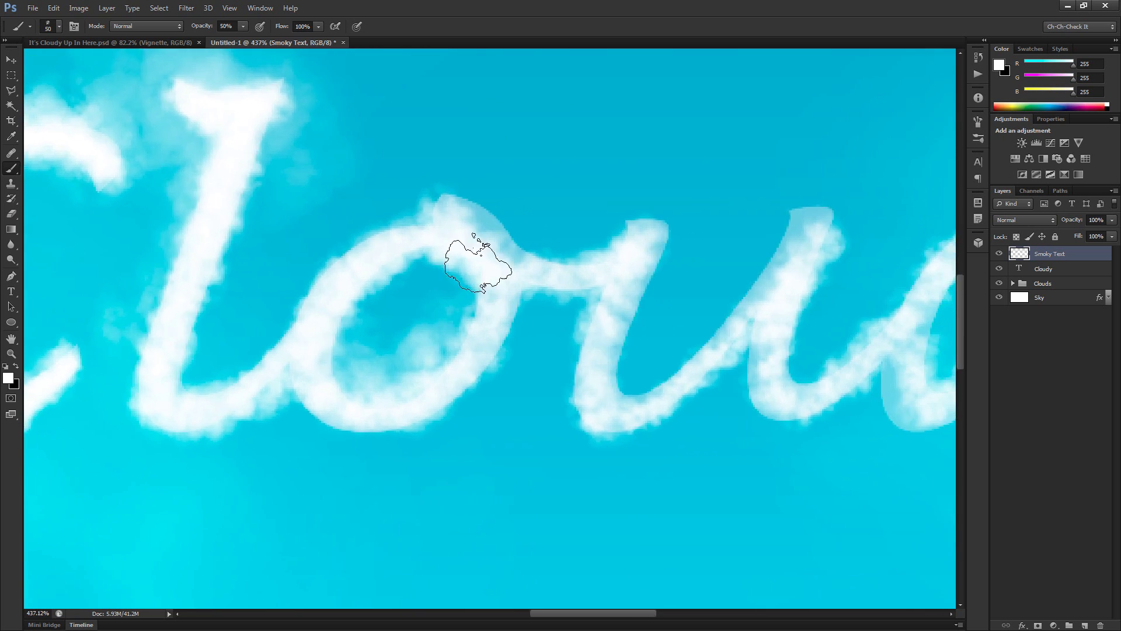
Thicken the top loop of the letter o with smoke down to where it joins the u
{"action": "scroll", "coordinate": [448, 186], "scroll_direction": "up", "scroll_amount": 2}
{"action": "key", "text": "bracketleft"}
{"action": "mouse_move", "coordinate": [420, 170]}
{"action": "left_mouse_down"}
{"action": "mouse_move", "coordinate": [545, 281]}
{"action": "mouse_move", "coordinate": [552, 267]}
{"action": "left_mouse_up"}
Paint loose, faint smoke between the letters l and o with a brush of about 100 px
{"action": "scroll", "coordinate": [550, 267], "scroll_direction": "down", "scroll_amount": 3}
{"action": "key", "text": "bracketright"}
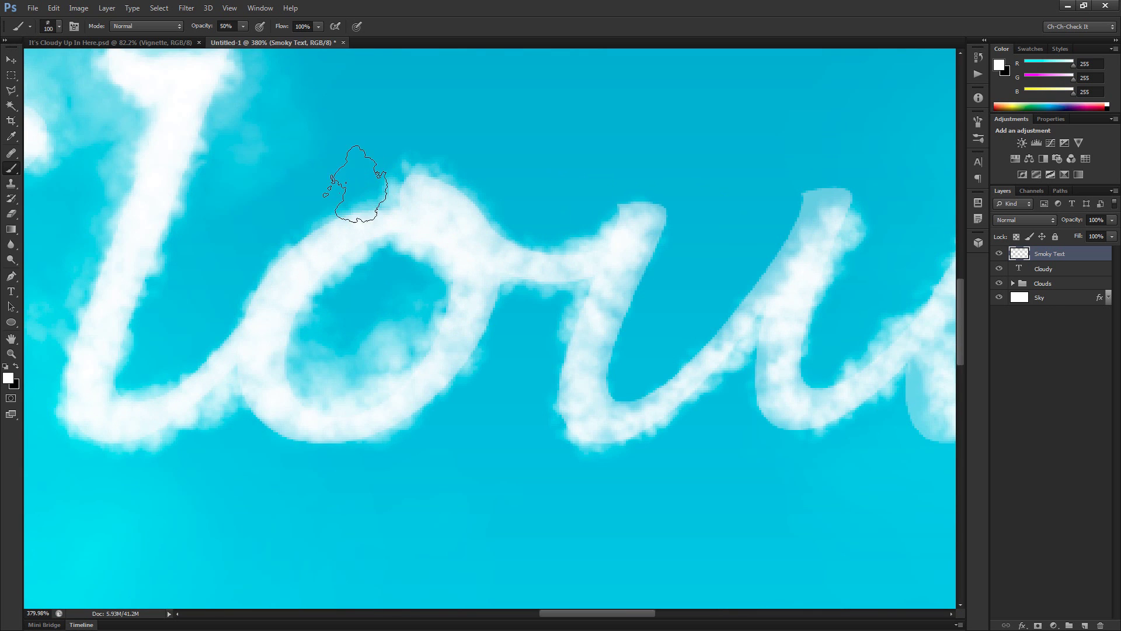
{"action": "mouse_move", "coordinate": [356, 184]}
{"action": "left_mouse_down"}
{"action": "mouse_move", "coordinate": [266, 202]}
{"action": "mouse_move", "coordinate": [290, 247]}
{"action": "mouse_move", "coordinate": [241, 287]}
{"action": "mouse_move", "coordinate": [251, 325]}
{"action": "left_mouse_up"}
Enlarge the brush to at least 150 px and dab loose smoke puffs above and below the join between the o and u
{"action": "key", "text": "bracketright"}
{"action": "key", "text": "bracketright"}
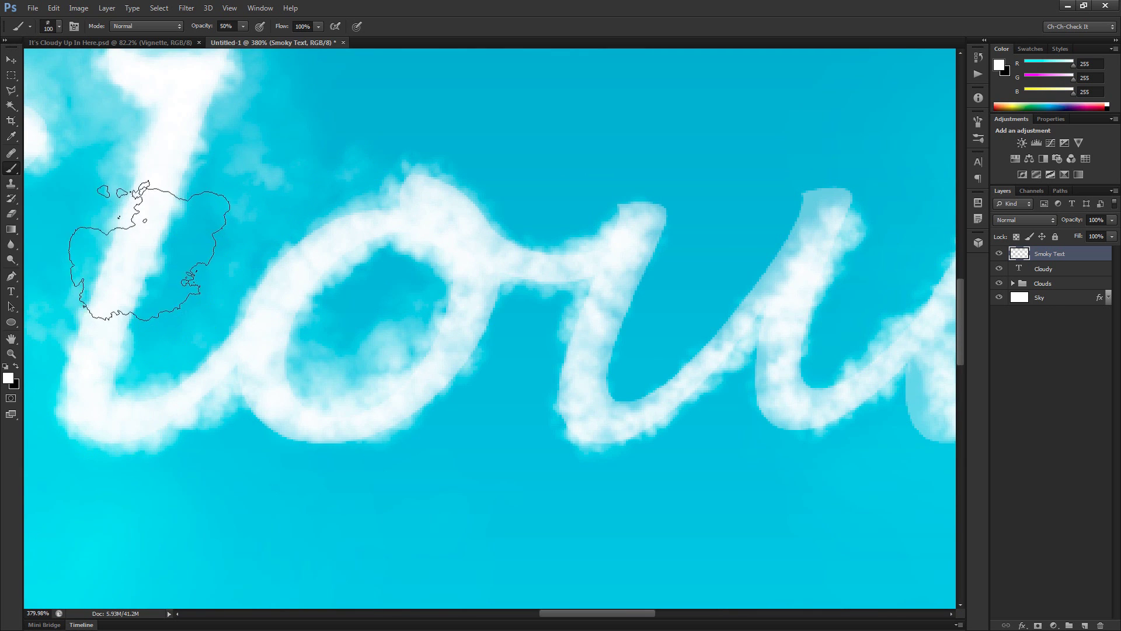
{"action": "left_click_drag", "start_coordinate": [523, 261], "coordinate": [379, 249]}
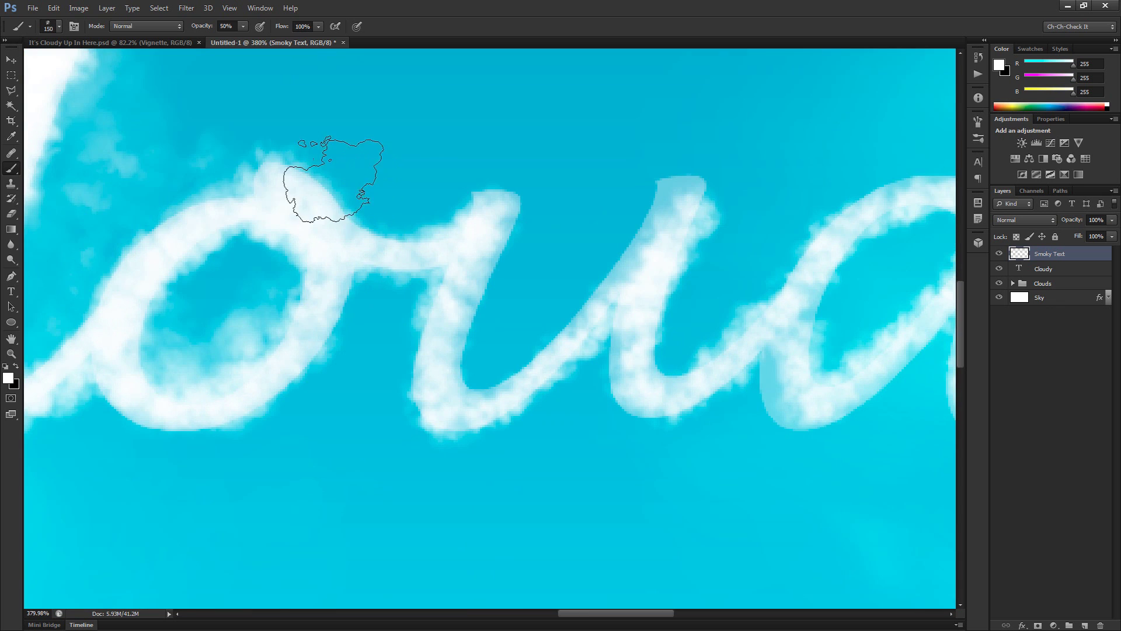
{"action": "key", "text": "bracketright"}
{"action": "key", "text": "bracketright"}
{"action": "key", "text": "bracketright"}
{"action": "left_click", "coordinate": [432, 207]}
Thicken the o–u joining stroke and both stems of the letter u with smoke, using a brush of about 45 px
{"action": "key", "text": "bracketleft"}
{"action": "key", "text": "bracketleft"}
{"action": "key", "text": "bracketleft"}
{"action": "key", "text": "bracketleft"}
{"action": "key", "text": "bracketleft"}
{"action": "key", "text": "bracketleft"}
{"action": "key", "text": "bracketleft"}
{"action": "key", "text": "bracketleft"}
{"action": "key", "text": "bracketleft"}
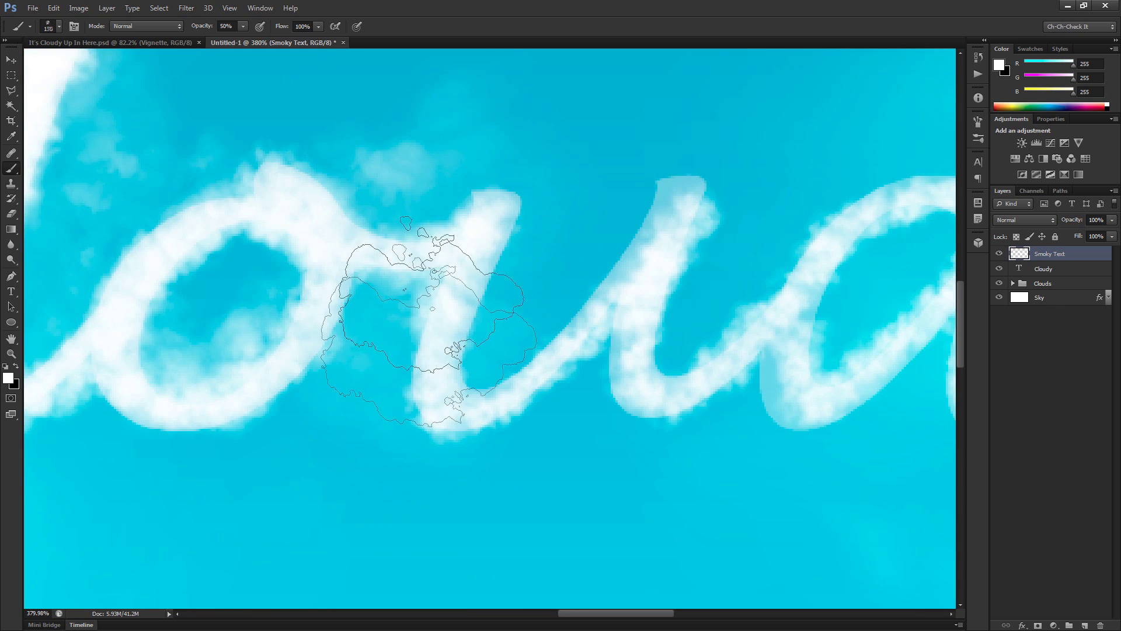
{"action": "scroll", "coordinate": [374, 251], "scroll_direction": "up", "scroll_amount": 3}
{"action": "mouse_move", "coordinate": [333, 248]}
{"action": "left_mouse_down"}
{"action": "mouse_move", "coordinate": [425, 265]}
{"action": "mouse_move", "coordinate": [479, 240]}
{"action": "mouse_move", "coordinate": [537, 177]}
{"action": "mouse_move", "coordinate": [529, 198]}
{"action": "mouse_move", "coordinate": [516, 191]}
{"action": "mouse_move", "coordinate": [439, 412]}
{"action": "mouse_move", "coordinate": [462, 453]}
{"action": "mouse_move", "coordinate": [574, 434]}
{"action": "mouse_move", "coordinate": [681, 335]}
{"action": "mouse_move", "coordinate": [607, 395]}
{"action": "mouse_move", "coordinate": [698, 287]}
{"action": "mouse_move", "coordinate": [666, 360]}
{"action": "mouse_move", "coordinate": [774, 211]}
{"action": "mouse_move", "coordinate": [735, 254]}
{"action": "mouse_move", "coordinate": [752, 205]}
{"action": "mouse_move", "coordinate": [770, 214]}
{"action": "mouse_move", "coordinate": [799, 136]}
{"action": "left_mouse_up"}
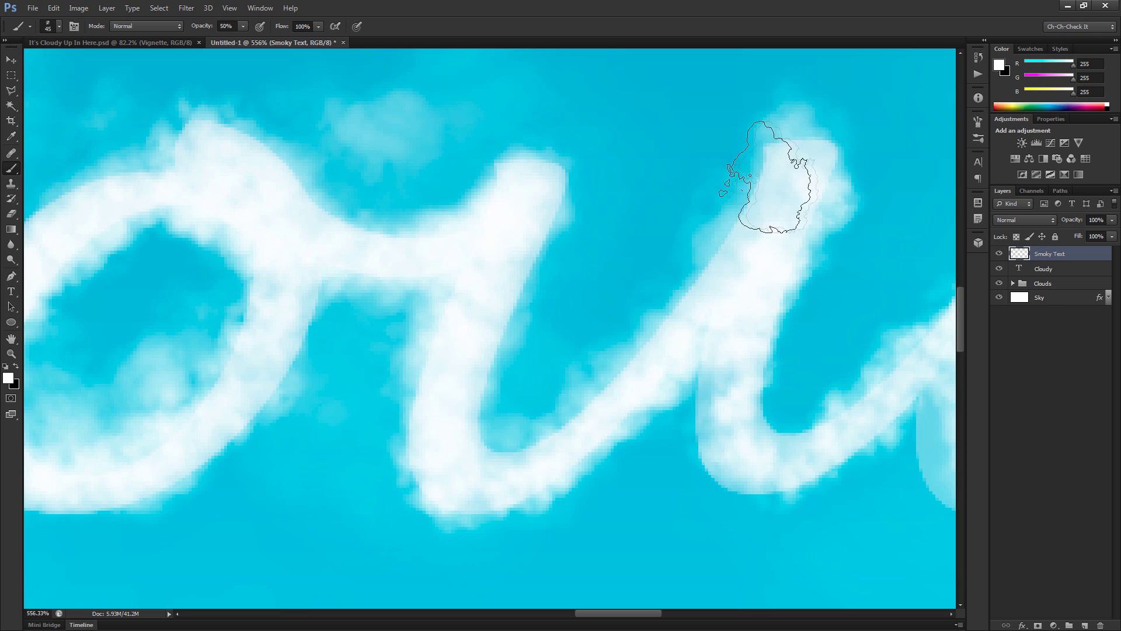
Enlarge the brush to 90 px and paint faint smoke between and beneath the letters o and u
{"action": "scroll", "coordinate": [779, 195], "scroll_direction": "down", "scroll_amount": 5}
{"action": "key", "text": "bracketright"}
{"action": "key", "text": "bracketright"}
{"action": "key", "text": "bracketright"}
{"action": "key", "text": "bracketright"}
{"action": "key", "text": "bracketright"}
{"action": "scroll", "coordinate": [750, 233], "scroll_direction": "down", "scroll_amount": 6}
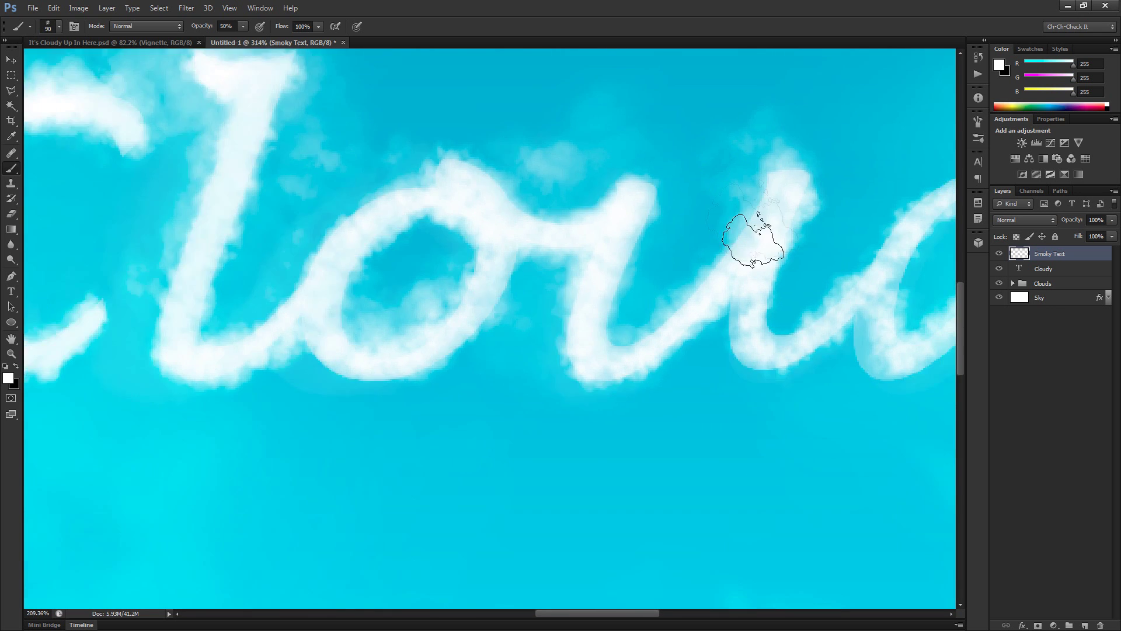
{"action": "scroll", "coordinate": [650, 280], "scroll_direction": "up", "scroll_amount": 7}
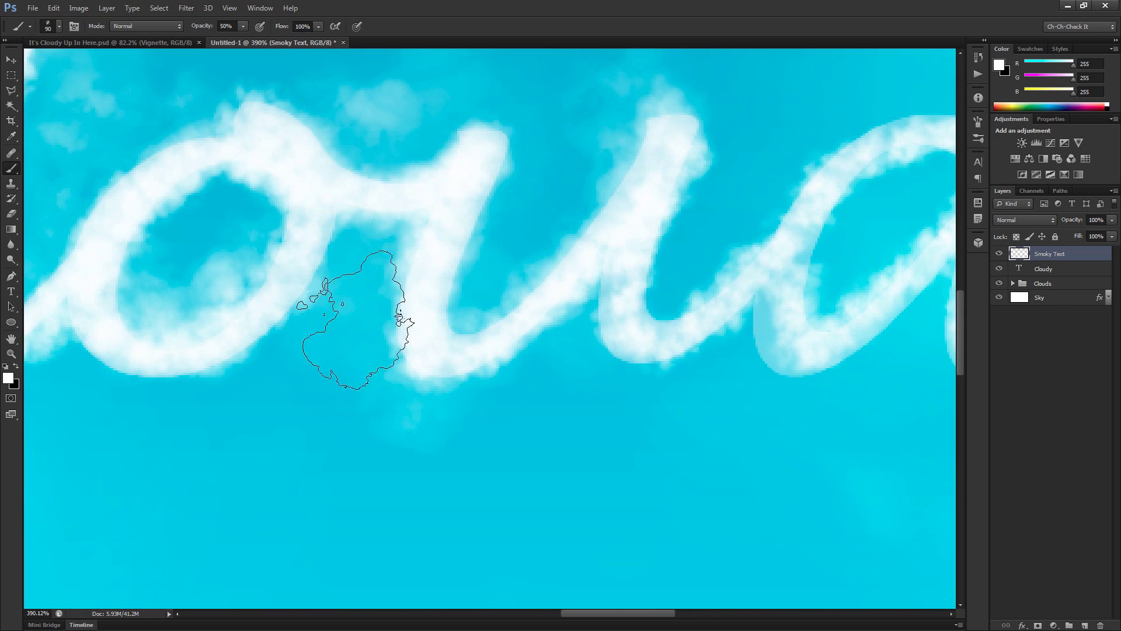
{"action": "scroll", "coordinate": [438, 304], "scroll_direction": "down", "scroll_amount": 3}
{"action": "scroll", "coordinate": [549, 287], "scroll_direction": "up", "scroll_amount": 6}
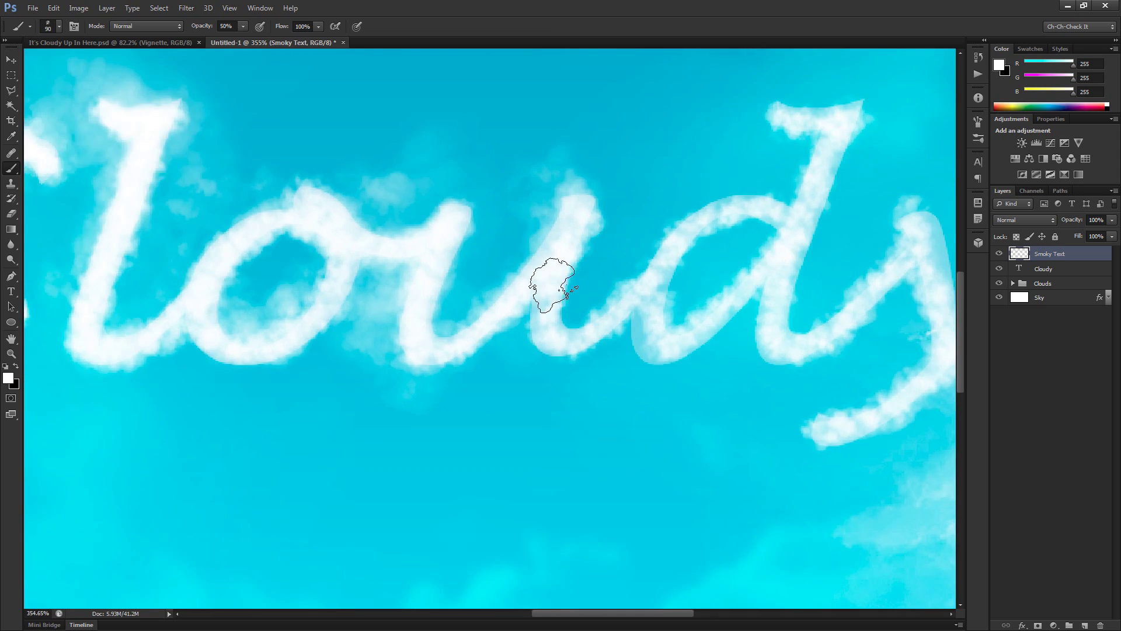
Reduce the brush to about 25 px and thicken the base of the u and its link into the letter d
{"action": "key", "text": "bracketleft"}
{"action": "key", "text": "bracketleft"}
{"action": "key", "text": "bracketleft"}
{"action": "key", "text": "bracketleft"}
{"action": "key", "text": "bracketleft"}
{"action": "key", "text": "bracketleft"}
{"action": "key", "text": "bracketleft"}
{"action": "key", "text": "bracketleft"}
{"action": "key", "text": "bracketleft"}
{"action": "key", "text": "bracketleft"}
{"action": "key", "text": "bracketleft"}
{"action": "key", "text": "bracketleft"}
{"action": "key", "text": "bracketleft"}
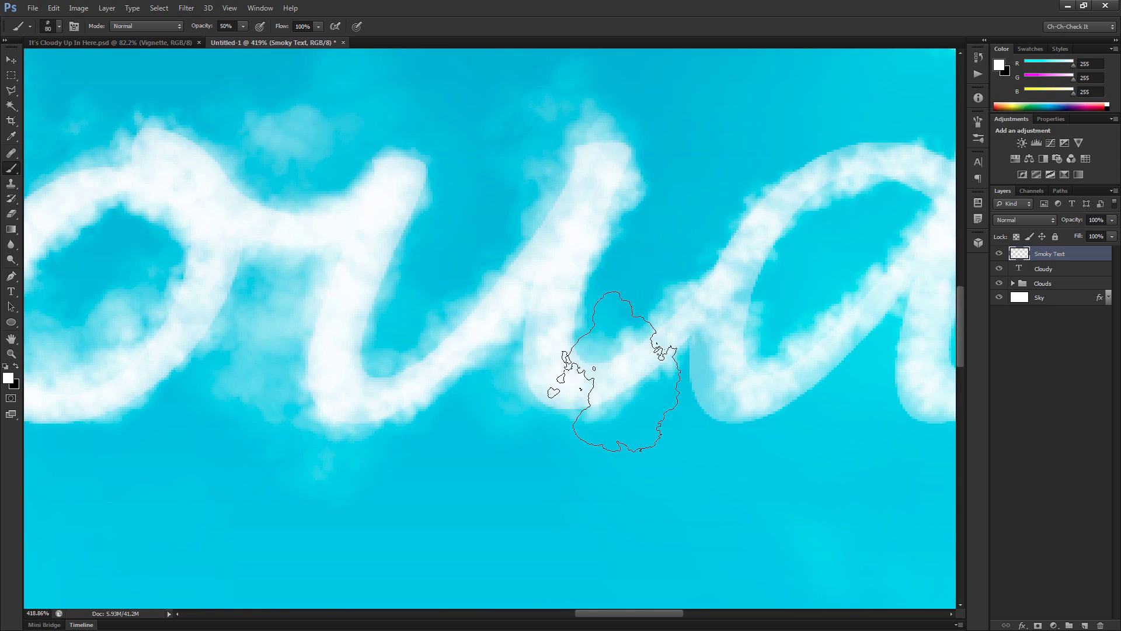
{"action": "mouse_move", "coordinate": [749, 257]}
{"action": "left_mouse_down"}
{"action": "mouse_move", "coordinate": [708, 405]}
{"action": "mouse_move", "coordinate": [720, 265]}
{"action": "mouse_move", "coordinate": [709, 373]}
{"action": "left_mouse_up"}
{"action": "left_click_drag", "start_coordinate": [466, 242], "coordinate": [375, 318]}
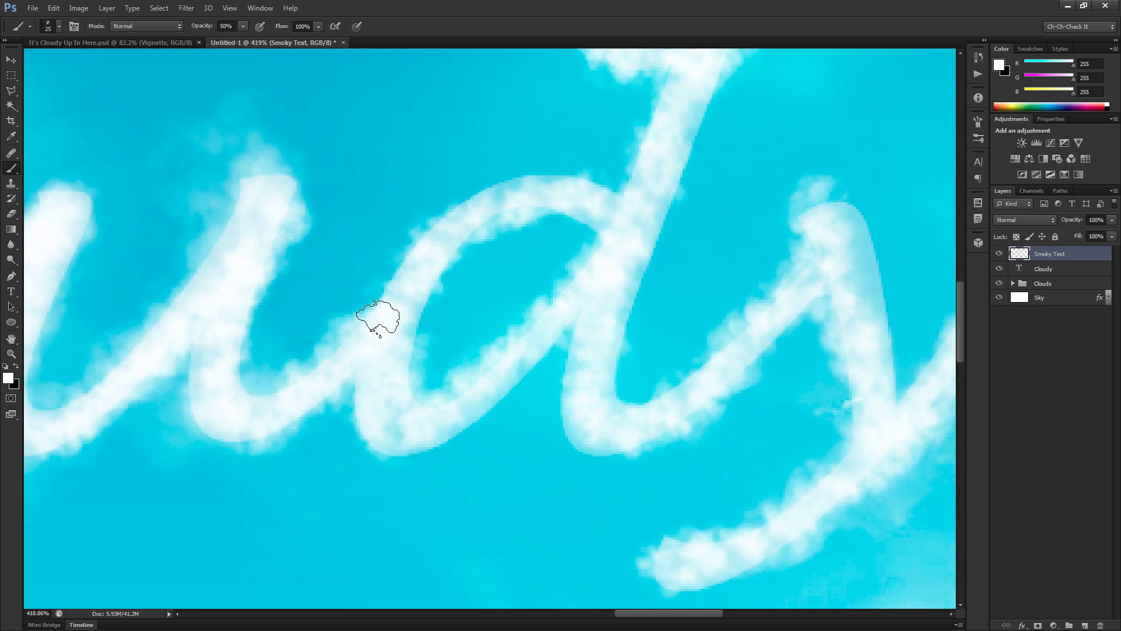
Paint faint smoke inside the bowl of the letter d and around its top serif with an enlarged brush
{"action": "key", "text": "bracketright"}
{"action": "key", "text": "bracketright"}
{"action": "key", "text": "bracketright"}
{"action": "key", "text": "bracketright"}
{"action": "key", "text": "bracketright"}
{"action": "key", "text": "bracketright"}
{"action": "key", "text": "bracketright"}
{"action": "key", "text": "bracketright"}
{"action": "key", "text": "bracketright"}
{"action": "mouse_move", "coordinate": [569, 242]}
{"action": "left_mouse_down"}
{"action": "mouse_move", "coordinate": [488, 275]}
{"action": "mouse_move", "coordinate": [471, 251]}
{"action": "mouse_move", "coordinate": [537, 195]}
{"action": "mouse_move", "coordinate": [607, 185]}
{"action": "mouse_move", "coordinate": [632, 150]}
{"action": "mouse_move", "coordinate": [522, 267]}
{"action": "left_mouse_up"}
{"action": "mouse_move", "coordinate": [518, 170]}
{"action": "left_mouse_down"}
{"action": "mouse_move", "coordinate": [471, 139]}
{"action": "mouse_move", "coordinate": [570, 145]}
{"action": "left_mouse_up"}
Thicken the bowl and stem of the letter d with smoke, using a brush of about 35 px
{"action": "key", "text": "bracketleft"}
{"action": "key", "text": "bracketleft"}
{"action": "key", "text": "bracketleft"}
{"action": "key", "text": "bracketleft"}
{"action": "key", "text": "bracketleft"}
{"action": "key", "text": "bracketleft"}
{"action": "key", "text": "bracketleft"}
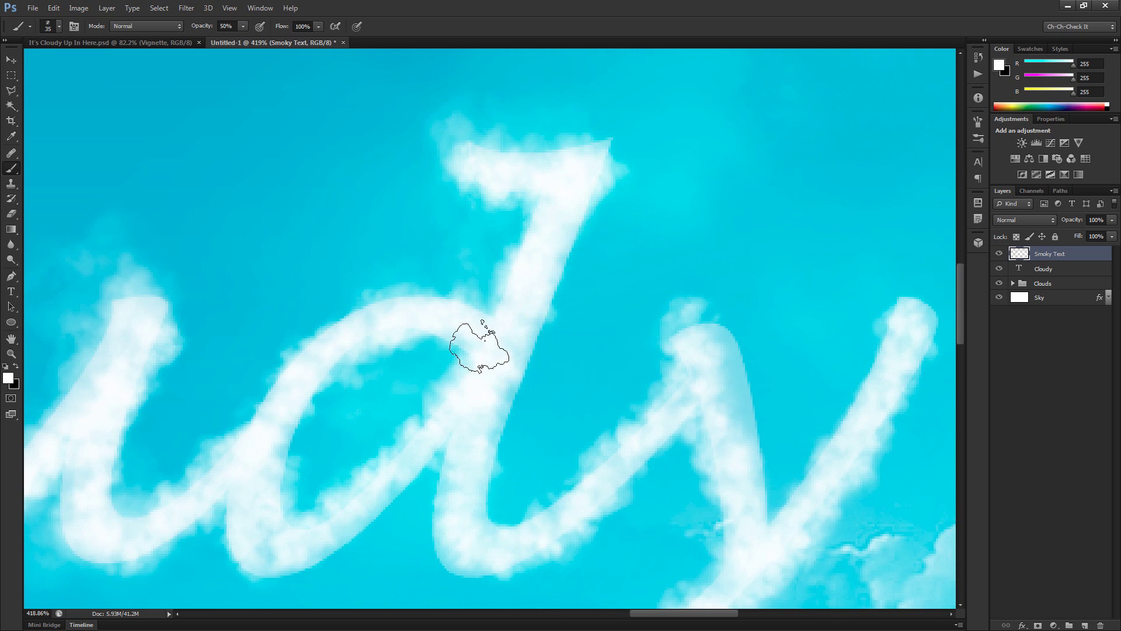
{"action": "left_click_drag", "start_coordinate": [457, 455], "coordinate": [451, 298]}
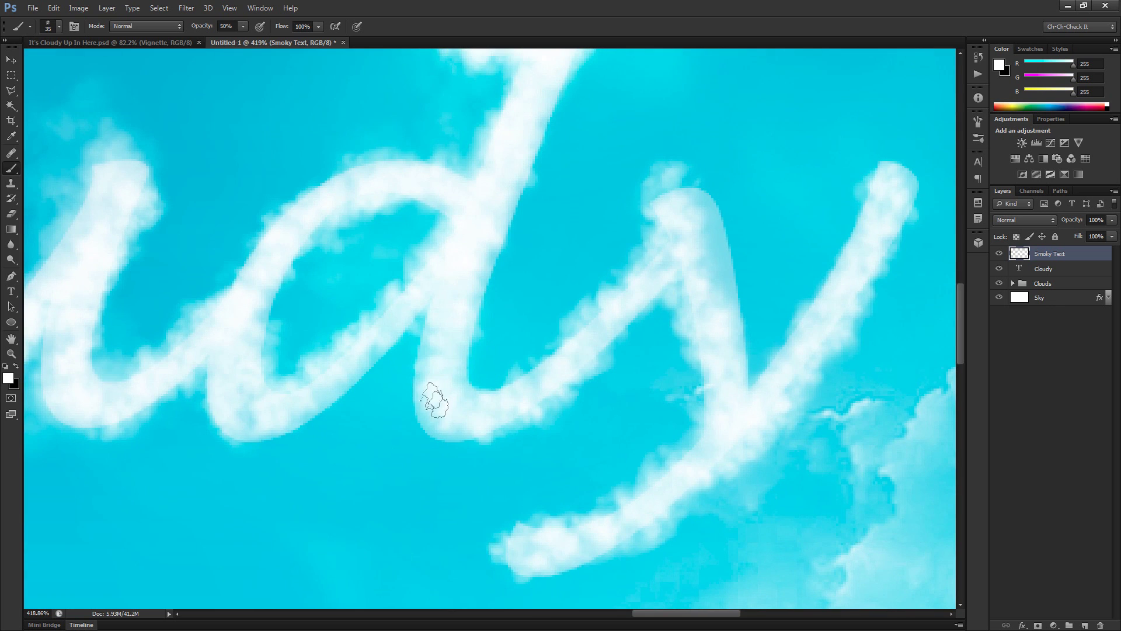
Fill out the base of the letter d and the first downstroke of the y with dense smoke
{"action": "key", "text": "bracketright"}
{"action": "key", "text": "bracketright"}
{"action": "key", "text": "bracketright"}
{"action": "key", "text": "bracketleft"}
{"action": "key", "text": "bracketleft"}
{"action": "mouse_move", "coordinate": [545, 350]}
{"action": "left_mouse_down"}
{"action": "mouse_move", "coordinate": [648, 293]}
{"action": "mouse_move", "coordinate": [692, 214]}
{"action": "mouse_move", "coordinate": [710, 281]}
{"action": "mouse_move", "coordinate": [701, 221]}
{"action": "mouse_move", "coordinate": [724, 287]}
{"action": "mouse_move", "coordinate": [724, 246]}
{"action": "mouse_move", "coordinate": [712, 318]}
{"action": "mouse_move", "coordinate": [747, 422]}
{"action": "mouse_move", "coordinate": [754, 259]}
{"action": "mouse_move", "coordinate": [749, 403]}
{"action": "mouse_move", "coordinate": [749, 368]}
{"action": "mouse_move", "coordinate": [716, 280]}
{"action": "mouse_move", "coordinate": [732, 185]}
{"action": "mouse_move", "coordinate": [718, 175]}
{"action": "mouse_move", "coordinate": [638, 199]}
{"action": "mouse_move", "coordinate": [590, 299]}
{"action": "mouse_move", "coordinate": [495, 363]}
{"action": "mouse_move", "coordinate": [515, 320]}
{"action": "mouse_move", "coordinate": [528, 223]}
{"action": "left_mouse_up"}
Enlarge the brush to about 80 px and paint faint smoke around the upper arms of the letter y
{"action": "key", "text": "bracketright"}
{"action": "key", "text": "bracketright"}
{"action": "key", "text": "bracketright"}
{"action": "key", "text": "bracketright"}
{"action": "mouse_move", "coordinate": [864, 204]}
{"action": "left_mouse_down"}
{"action": "mouse_move", "coordinate": [886, 156]}
{"action": "mouse_move", "coordinate": [808, 430]}
{"action": "mouse_move", "coordinate": [808, 254]}
{"action": "left_mouse_up"}
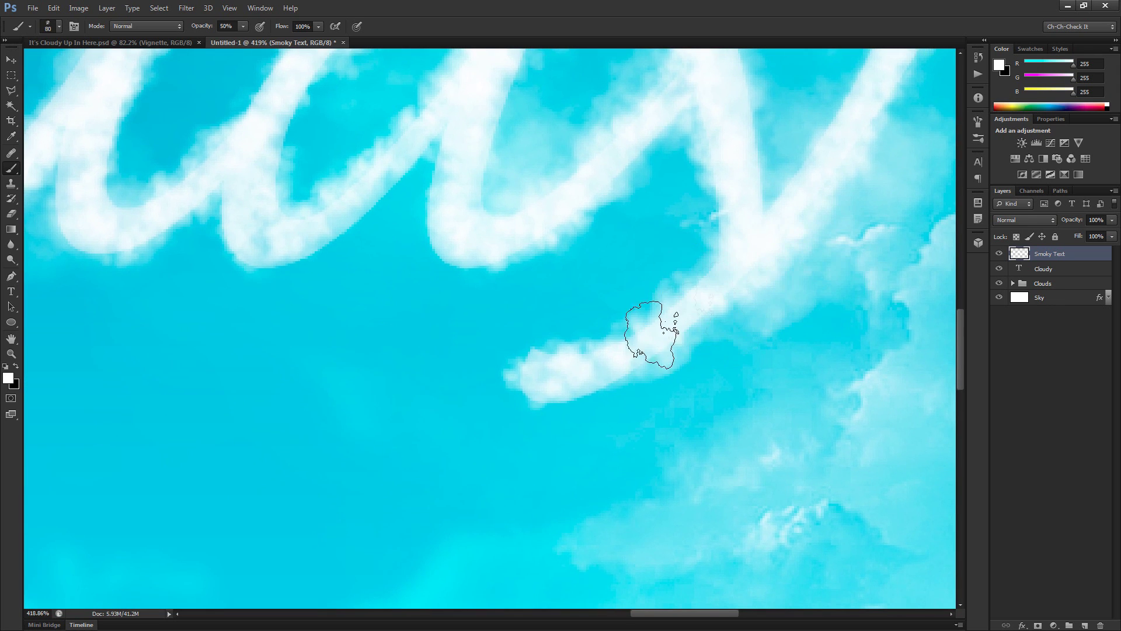
Paint faint smoke trailing off the end of the y's tail with a brush of about 80 px
{"action": "left_click_drag", "start_coordinate": [542, 380], "coordinate": [390, 404]}
{"action": "key", "text": "bracketleft"}
{"action": "key", "text": "bracketright"}
{"action": "key", "text": "bracketright"}
{"action": "mouse_move", "coordinate": [596, 325]}
{"action": "left_mouse_down"}
{"action": "mouse_move", "coordinate": [675, 225]}
{"action": "mouse_move", "coordinate": [675, 125]}
{"action": "left_mouse_up"}
{"action": "scroll", "coordinate": [528, 399], "scroll_direction": "down", "scroll_amount": 5}
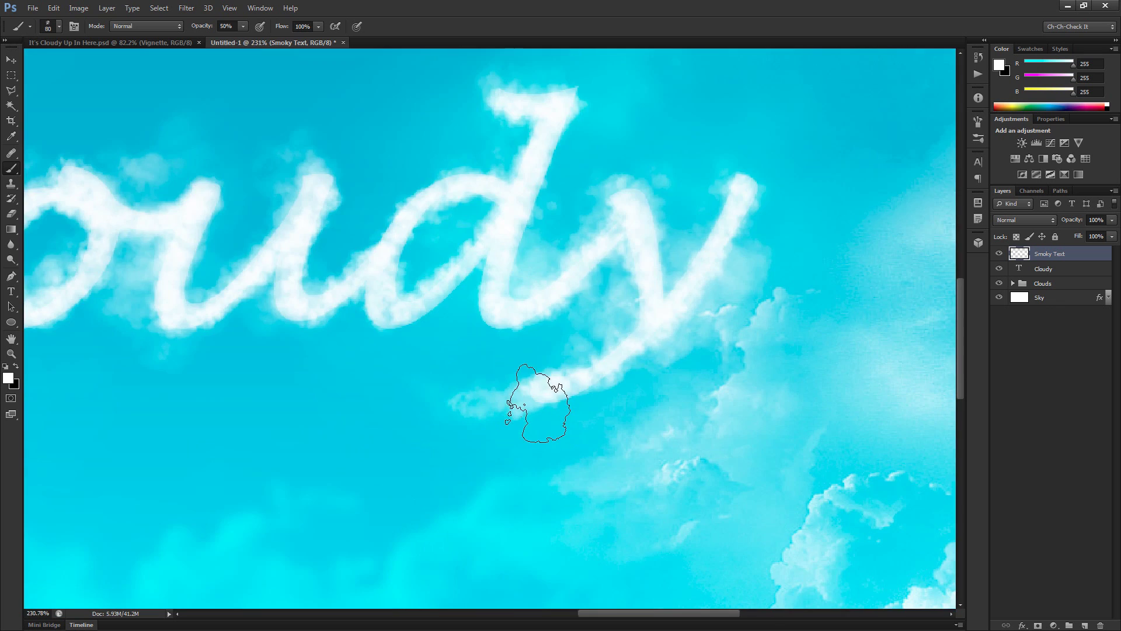
Enlarge the brush to 90 px and paint more faint smoke around the letters u, d and y
{"action": "key", "text": "bracketright"}
{"action": "key", "text": "bracketright"}
{"action": "scroll", "coordinate": [462, 298], "scroll_direction": "up", "scroll_amount": 3}
{"action": "key", "text": "bracketright"}
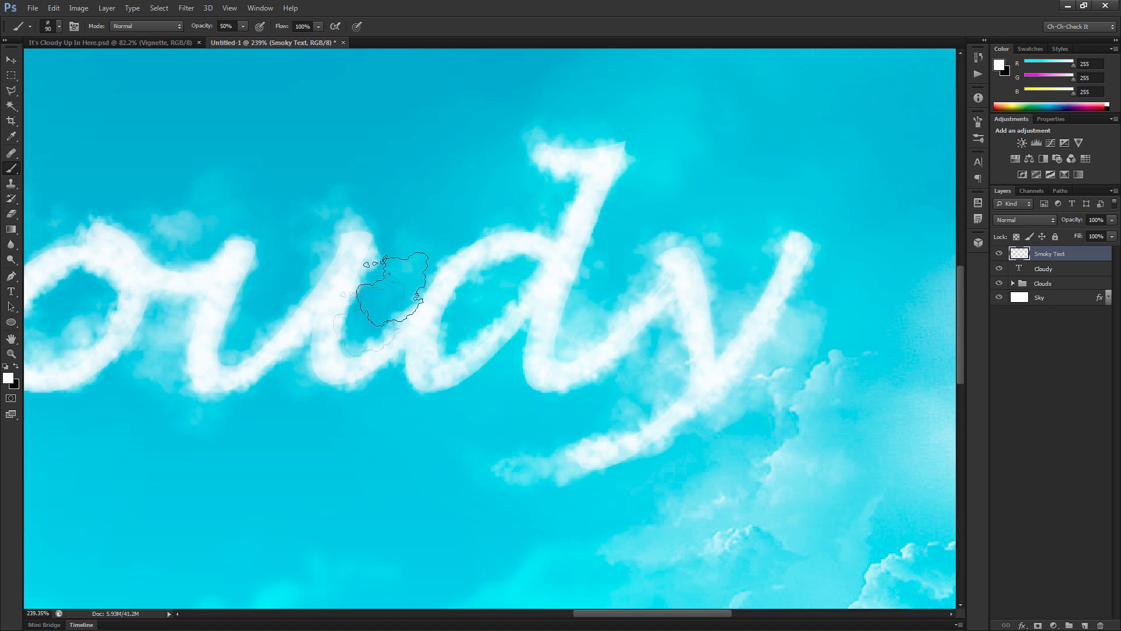
{"action": "scroll", "coordinate": [416, 370], "scroll_direction": "down", "scroll_amount": 3}
{"action": "left_click_drag", "start_coordinate": [351, 405], "coordinate": [449, 394]}
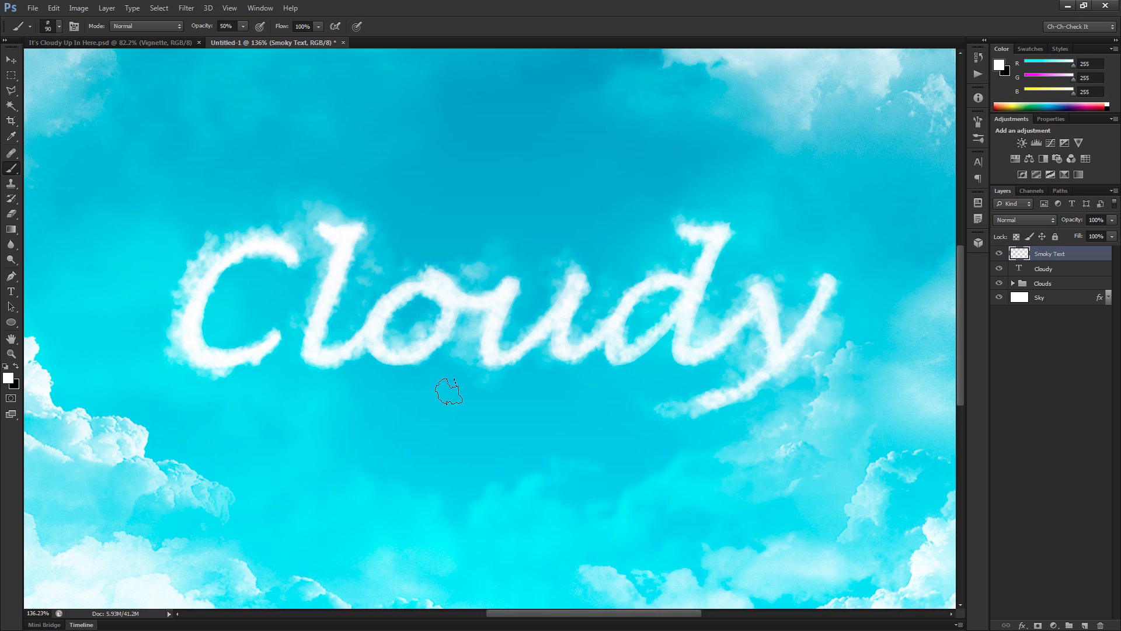
{"action": "scroll", "coordinate": [448, 392], "scroll_direction": "down", "scroll_amount": 3}
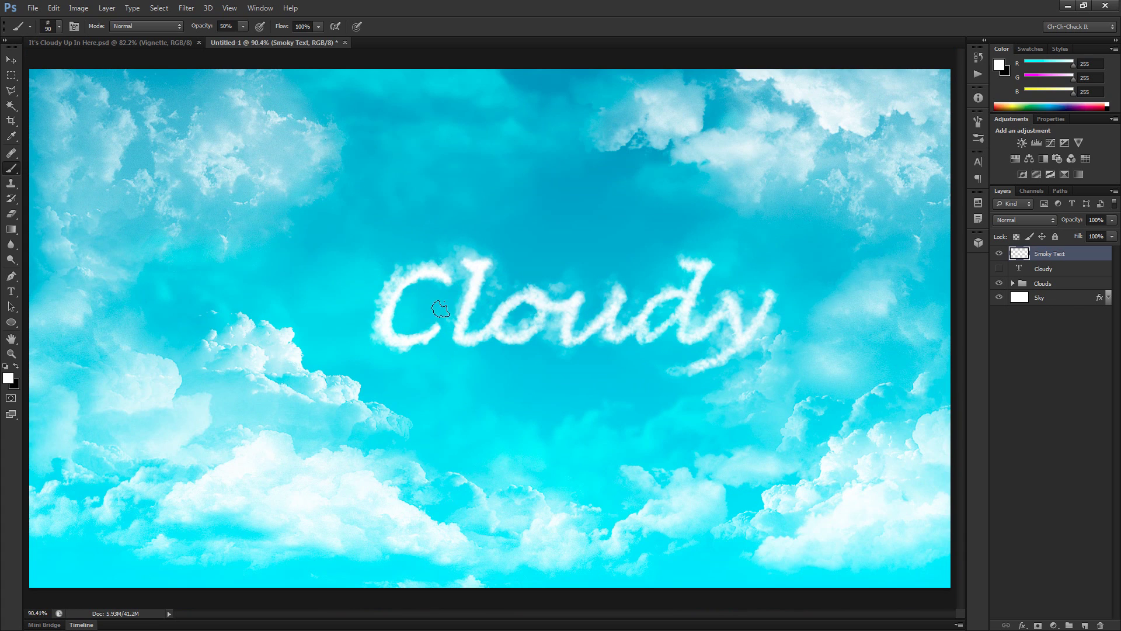
Build up more smoke over the left side of the letter C, enlarging the brush up to 250 px
{"action": "scroll", "coordinate": [441, 307], "scroll_direction": "up", "scroll_amount": 5}
{"action": "key", "text": "bracketright"}
{"action": "mouse_move", "coordinate": [346, 325]}
{"action": "left_mouse_down"}
{"action": "mouse_move", "coordinate": [349, 322]}
{"action": "mouse_move", "coordinate": [359, 396]}
{"action": "mouse_move", "coordinate": [373, 356]}
{"action": "mouse_move", "coordinate": [379, 386]}
{"action": "mouse_move", "coordinate": [384, 378]}
{"action": "mouse_move", "coordinate": [370, 353]}
{"action": "left_mouse_up"}
{"action": "key", "text": "bracketright"}
{"action": "key", "text": "bracketright"}
{"action": "key", "text": "bracketright"}
{"action": "key", "text": "bracketright"}
{"action": "scroll", "coordinate": [376, 400], "scroll_direction": "down", "scroll_amount": 3}
{"action": "scroll", "coordinate": [552, 388], "scroll_direction": "down", "scroll_amount": 2}
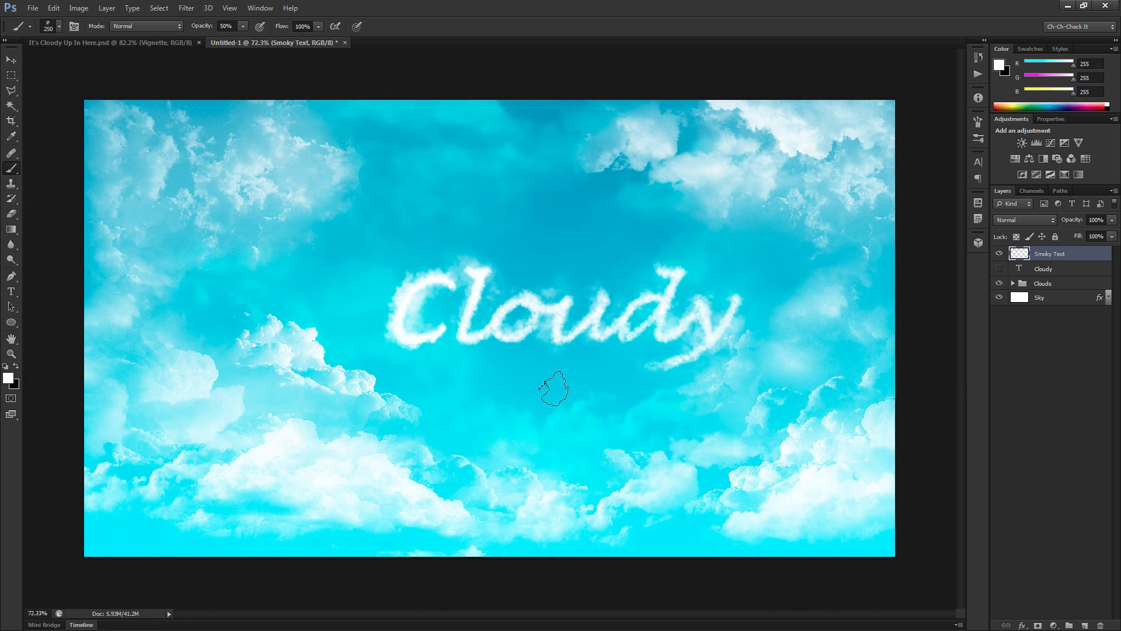
{"action": "scroll", "coordinate": [571, 367], "scroll_direction": "up", "scroll_amount": 1}
{"action": "scroll", "coordinate": [574, 368], "scroll_direction": "down", "scroll_amount": 1}
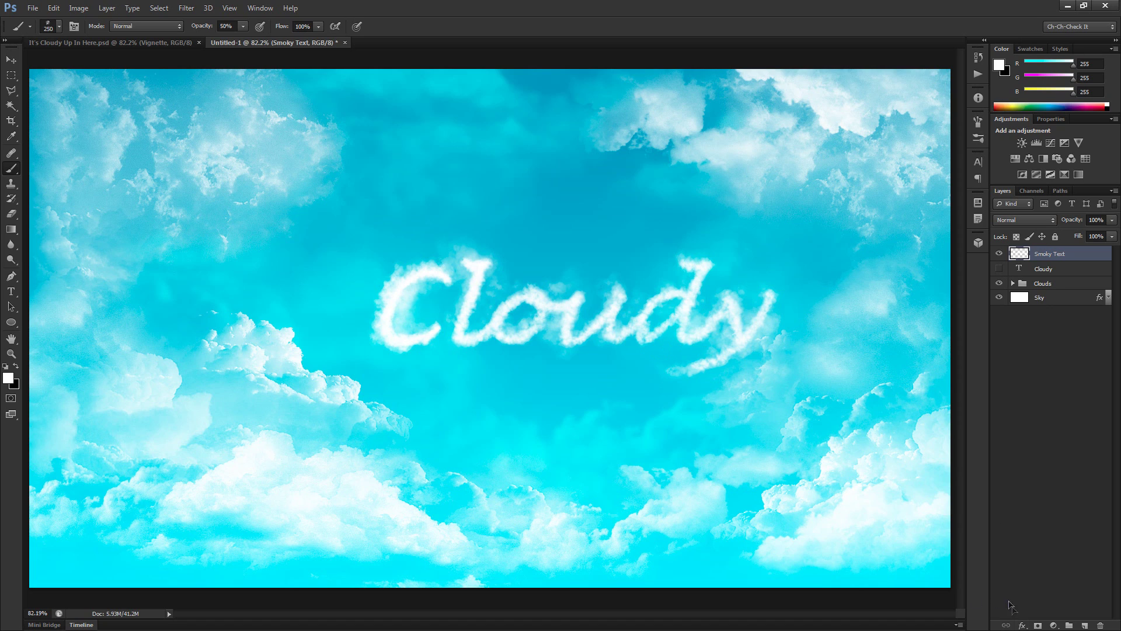
Add a Bevel & Emboss effect to the Smoky Text layer, leaving Gradient Overlay off, and move the settings dialog clear of the lettering
{"action": "left_click", "coordinate": [1022, 625]}
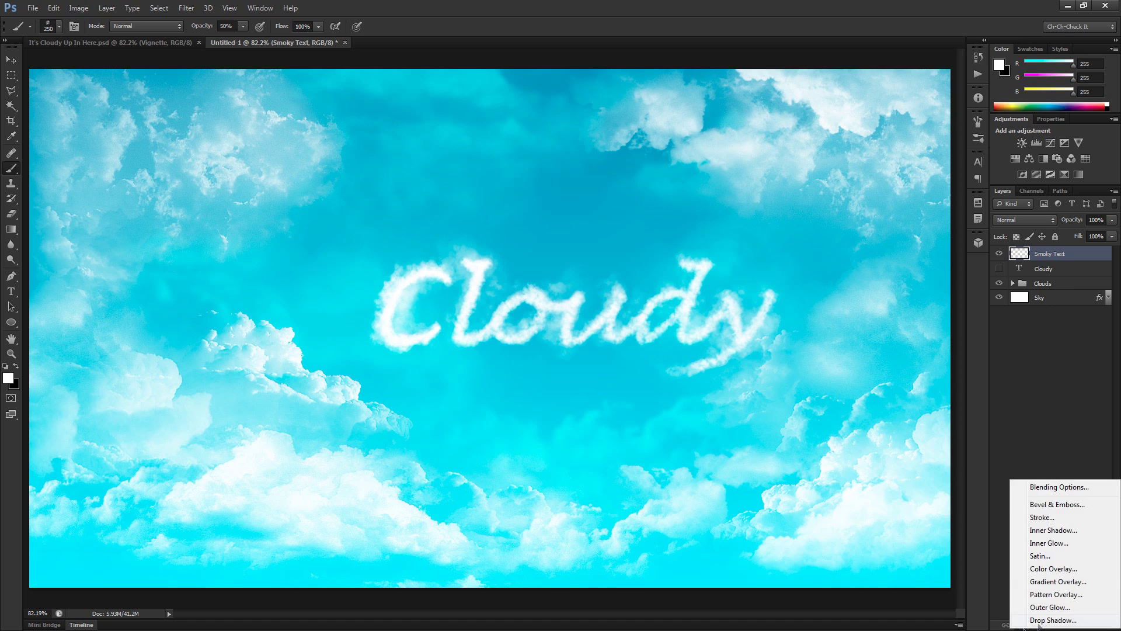
{"action": "left_click", "coordinate": [1071, 582]}
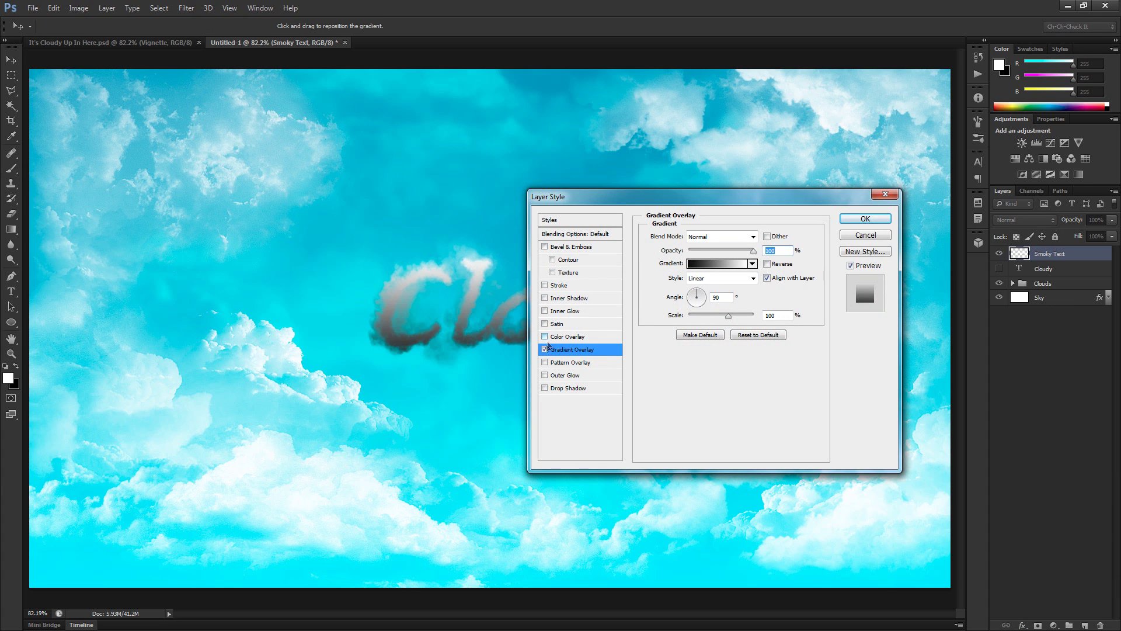
{"action": "left_click", "coordinate": [545, 350]}
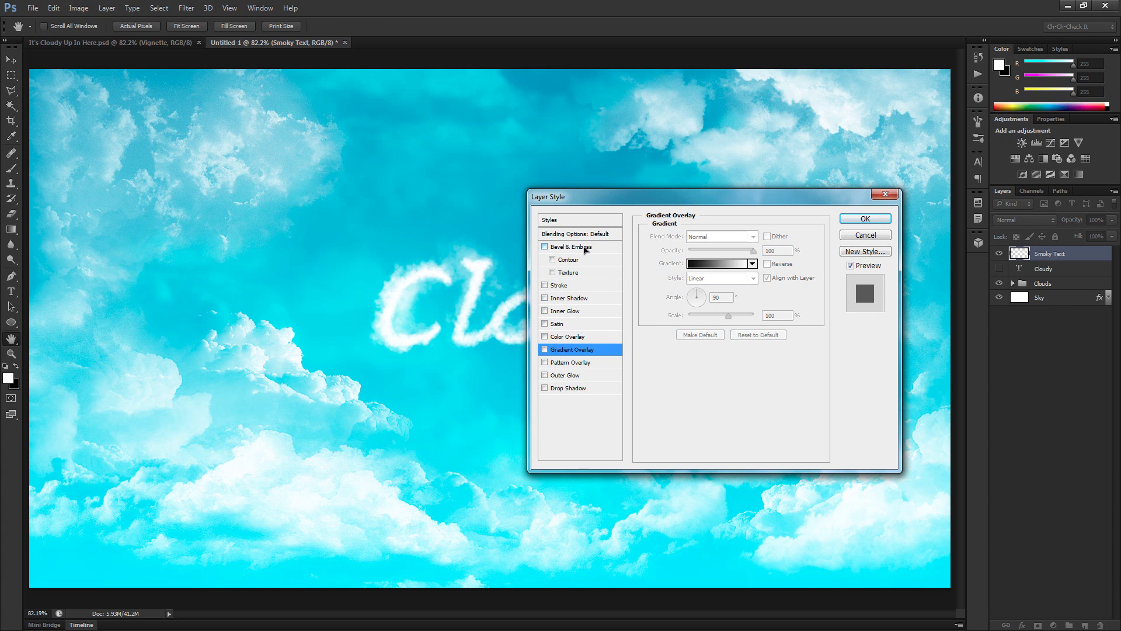
{"action": "left_click", "coordinate": [585, 248]}
{"action": "left_click_drag", "start_coordinate": [720, 195], "coordinate": [210, 353]}
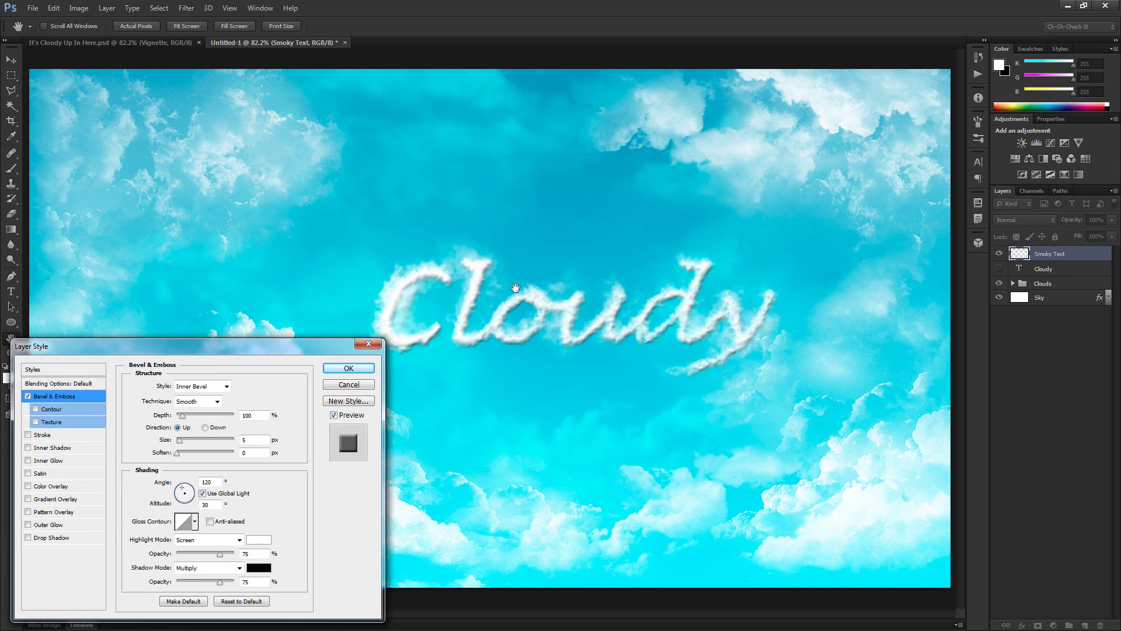
{"action": "left_click_drag", "start_coordinate": [156, 351], "coordinate": [152, 169]}
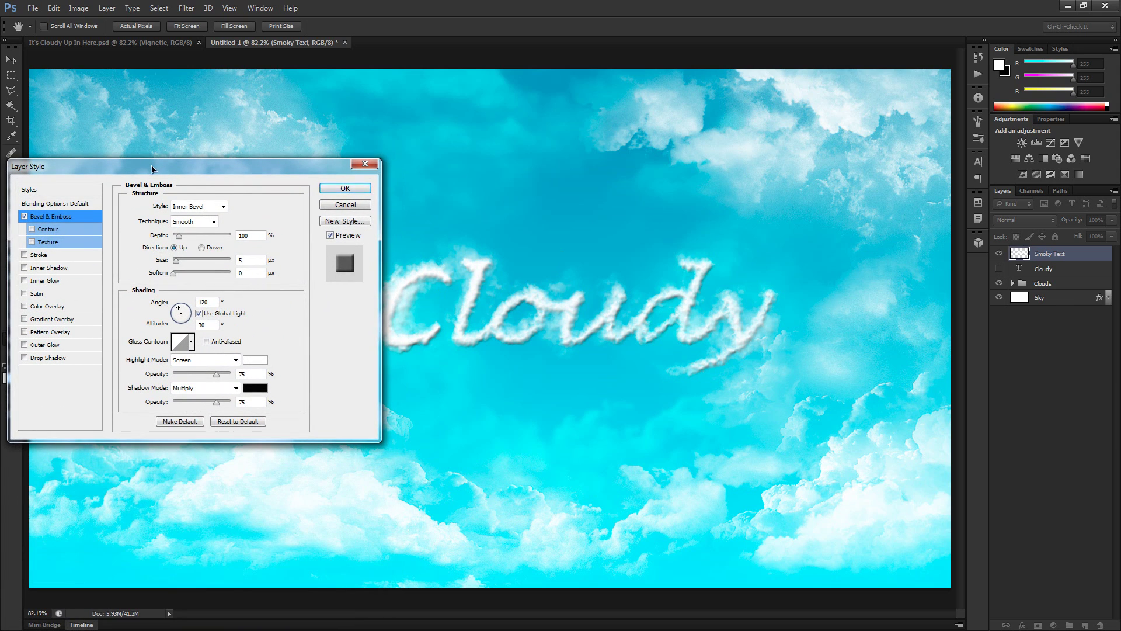
Set the bevel's depth to 460%, size to 2 px and soften to 4 px
{"action": "double_click", "coordinate": [264, 235]}
{"action": "type", "text": "460"}
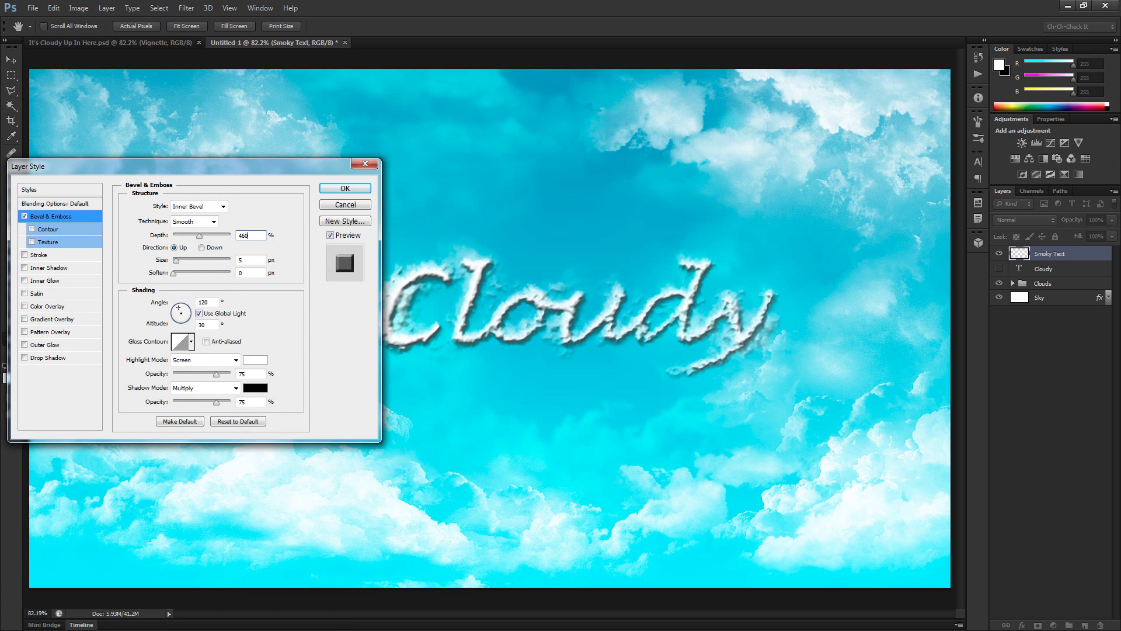
{"action": "key", "text": "Tab"}
{"action": "key", "text": "Tab"}
{"action": "type", "text": "2"}
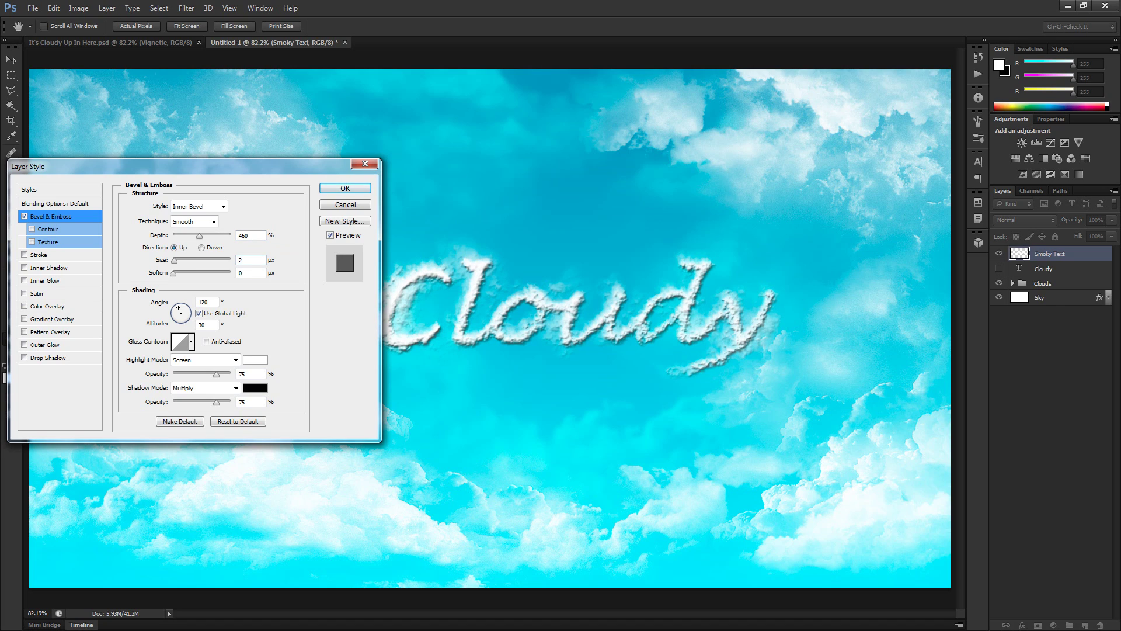
{"action": "key", "text": "Tab"}
{"action": "type", "text": "4"}
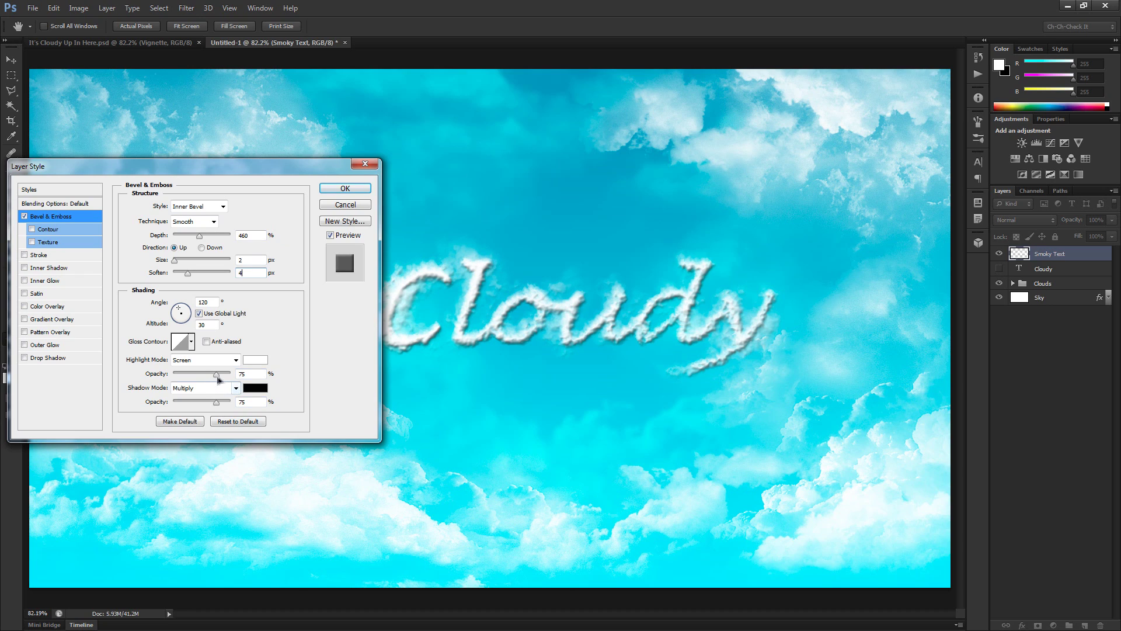
Set the bevel's highlight opacity to 100% and its shadow colour to 089fc2
{"action": "left_click_drag", "start_coordinate": [216, 374], "coordinate": [232, 374]}
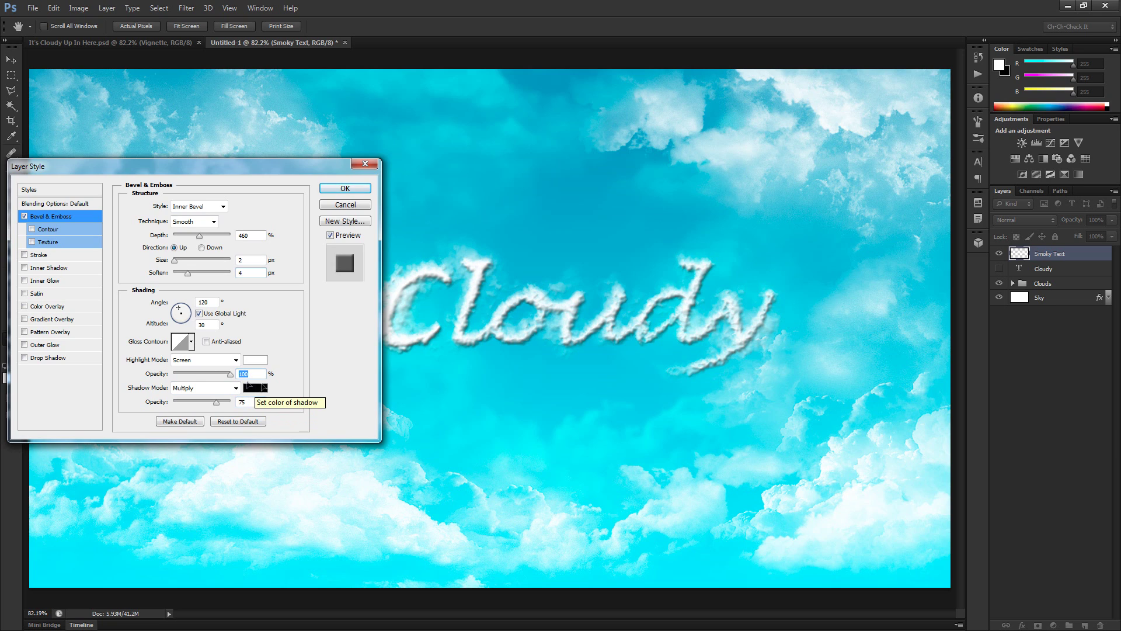
{"action": "left_click", "coordinate": [264, 389]}
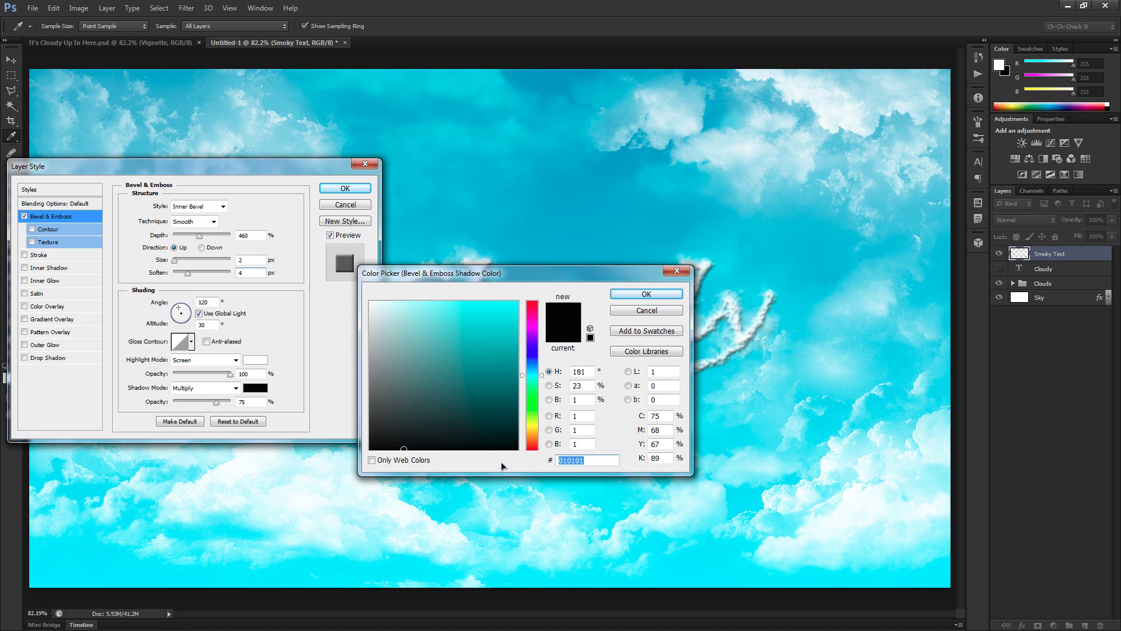
{"action": "type", "text": "08"}
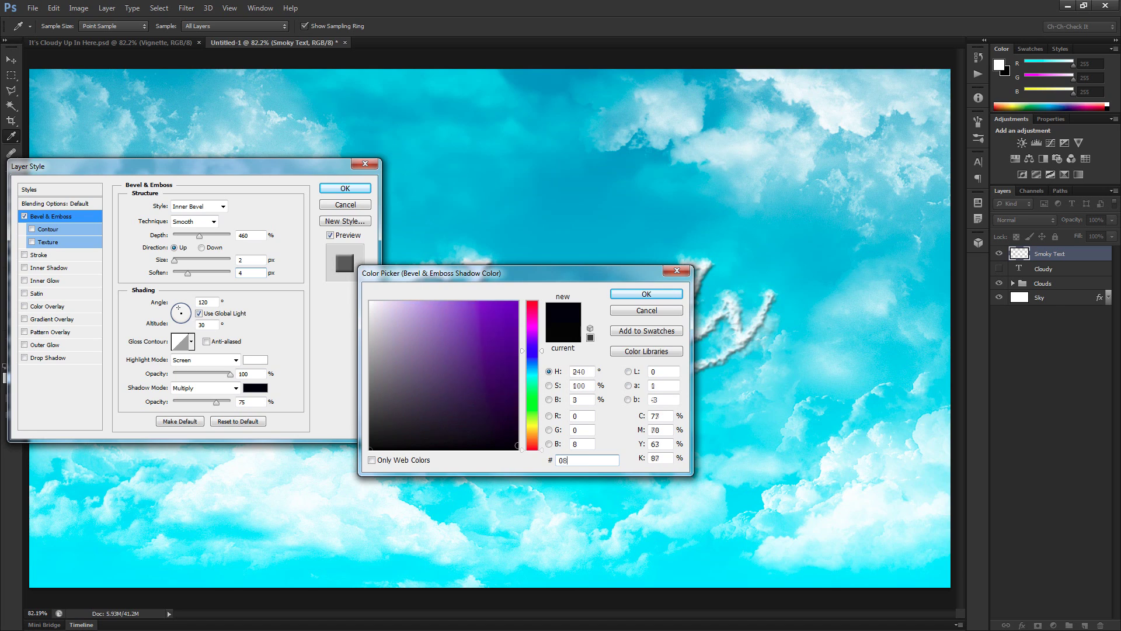
{"action": "type", "text": "9fc2"}
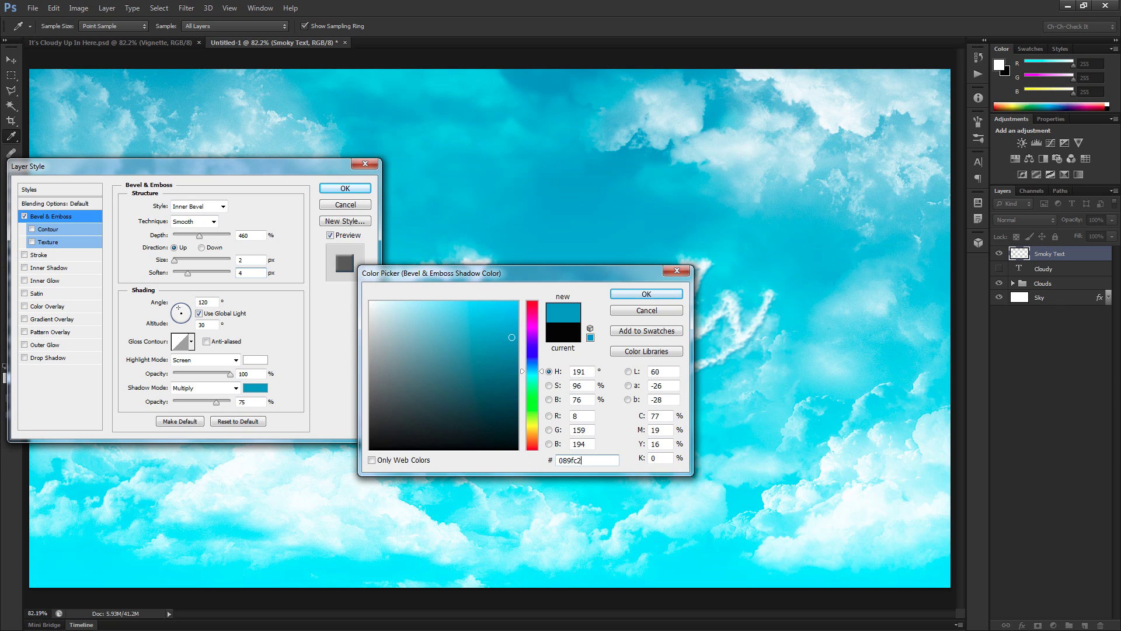
{"action": "key", "text": "Return"}
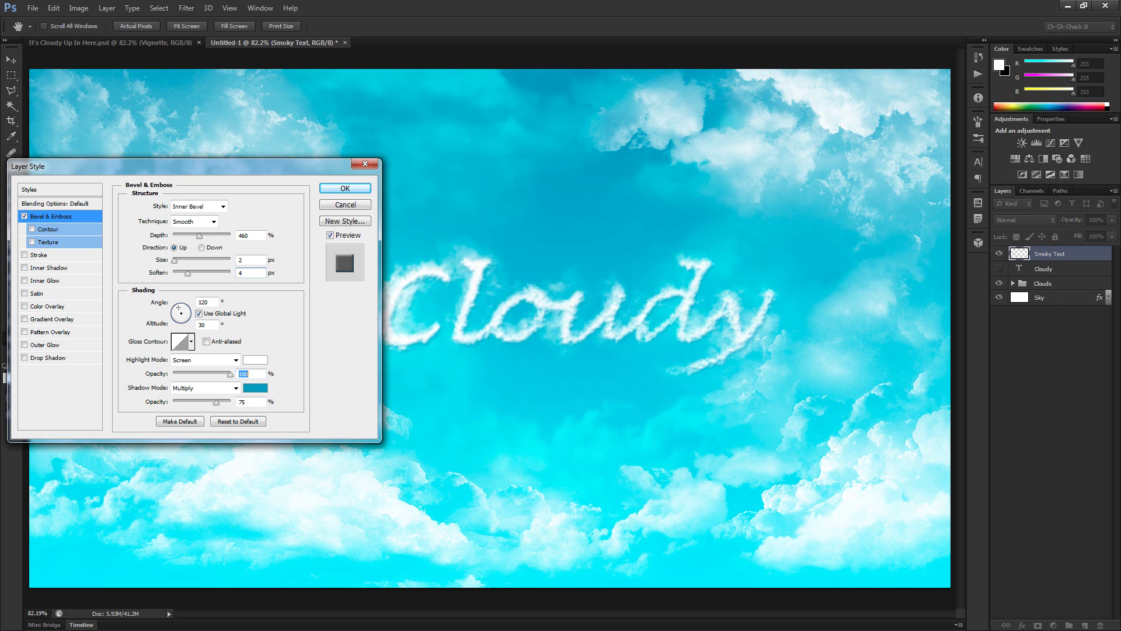
Lower the bevel's shadow opacity, move the dialog to compare the lettering, and apply the layer style
{"action": "left_click_drag", "start_coordinate": [282, 171], "coordinate": [247, 136]}
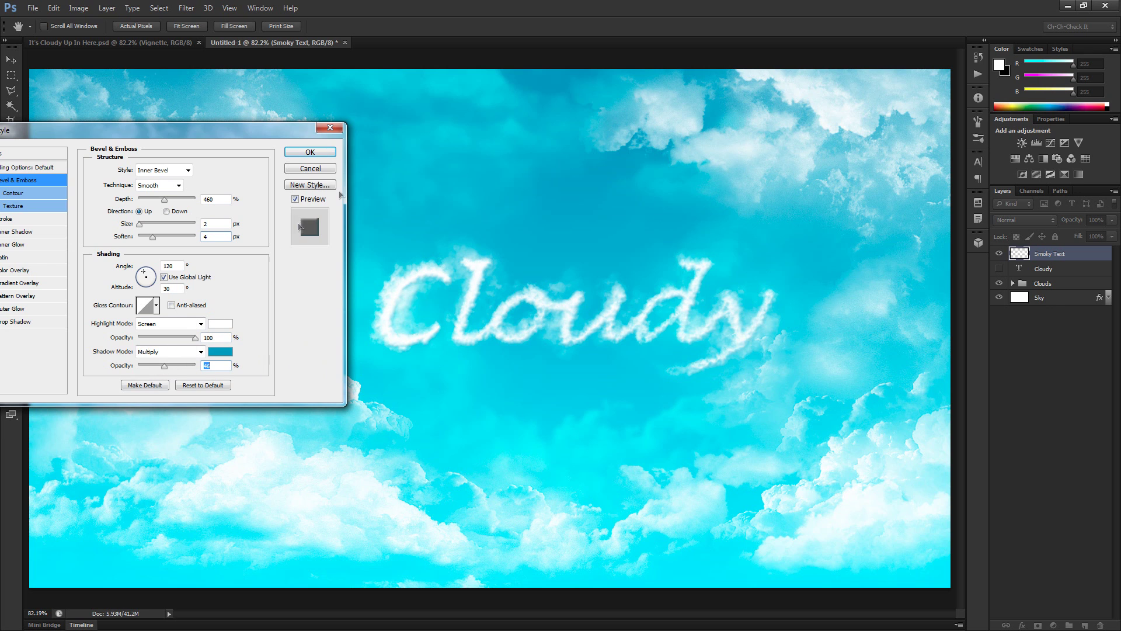
{"action": "left_click_drag", "start_coordinate": [259, 136], "coordinate": [657, 193]}
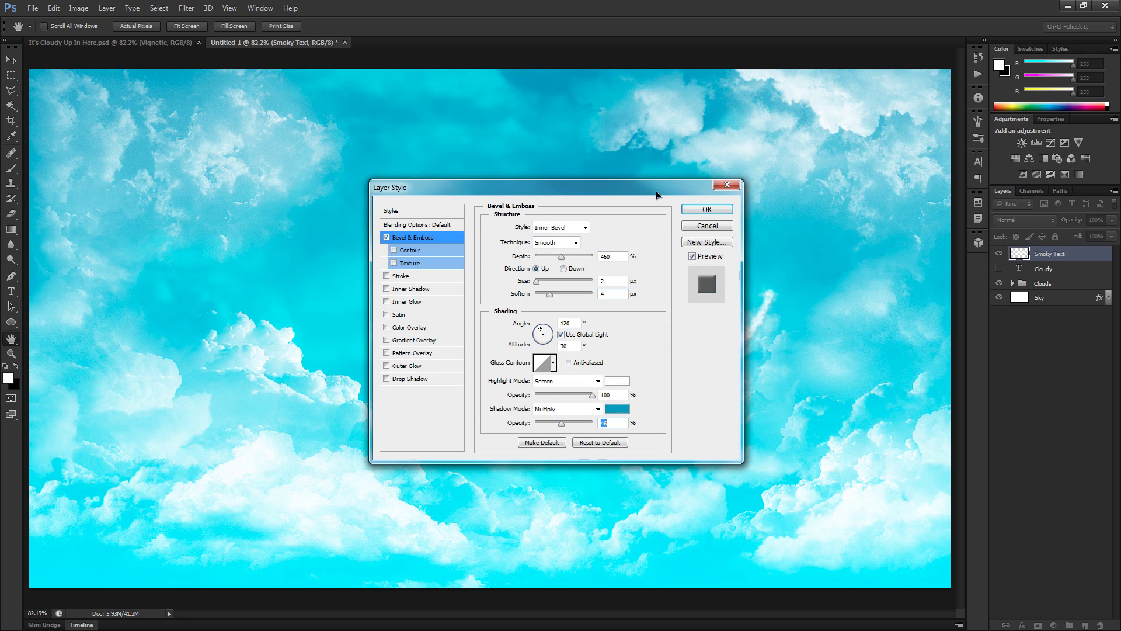
{"action": "left_click", "coordinate": [707, 209]}
Add a new layer named "Extra Smoke" above the Smoky Text layer for brush painting
{"action": "key", "text": "b"}
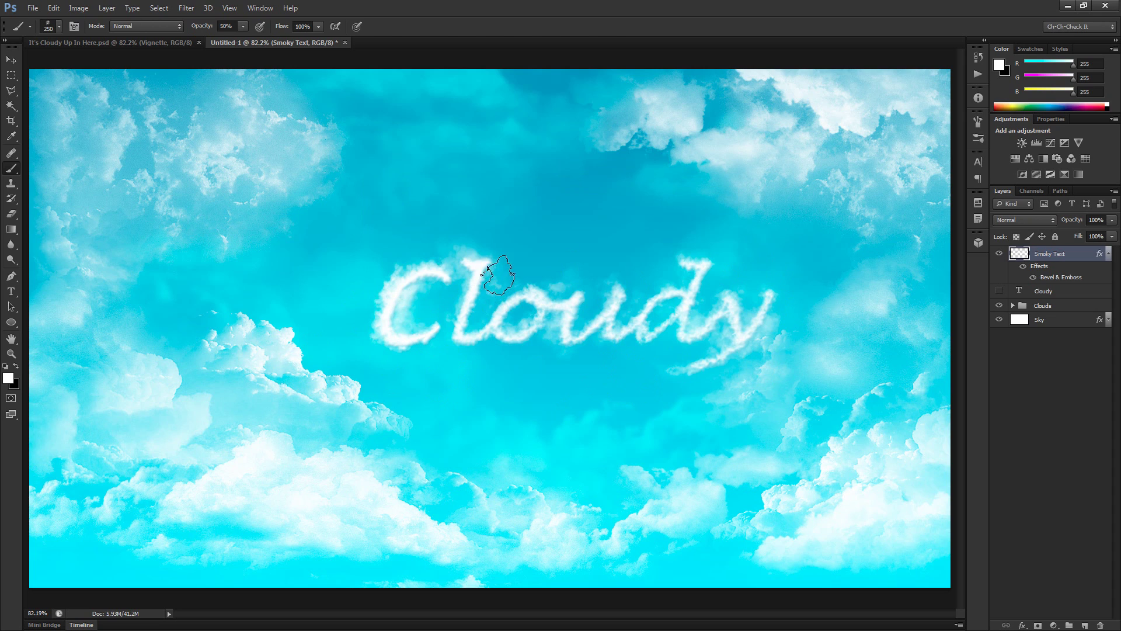
{"action": "left_click", "coordinate": [1083, 624]}
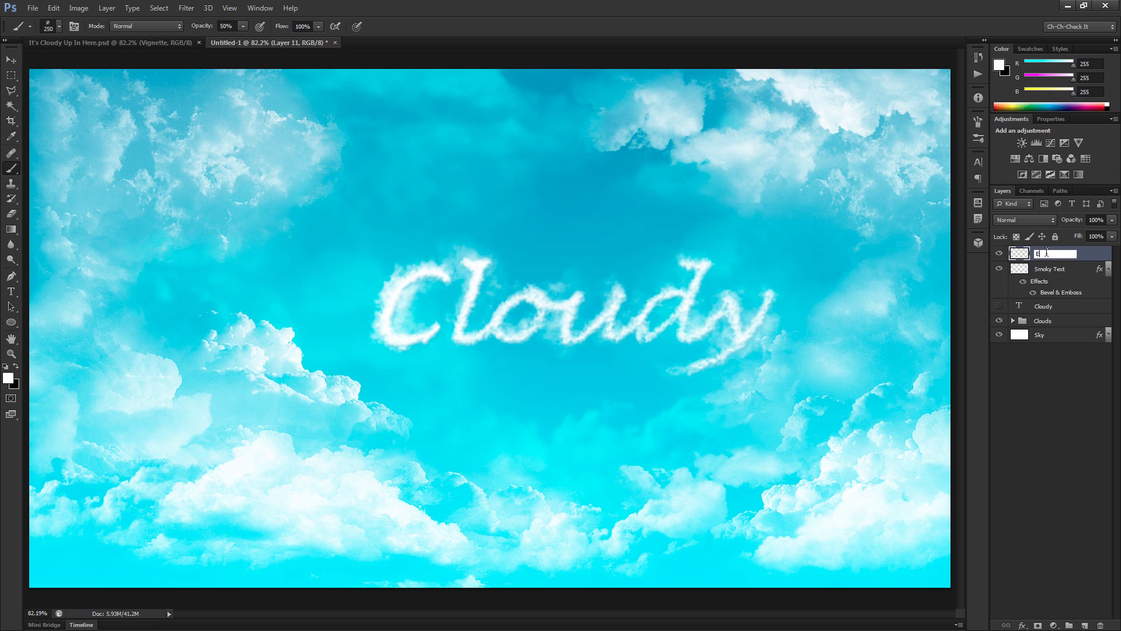
{"action": "left_click", "coordinate": [1047, 252]}
{"action": "type", "text": "Extra Smoke"}
{"action": "key", "text": "Return"}
Paint smoke around the Cloudy lettering on the Extra Smoke layer with a 50% opacity brush between 300 and 500 px
{"action": "key", "text": "bracketright"}
{"action": "key", "text": "bracketright"}
{"action": "key", "text": "bracketright"}
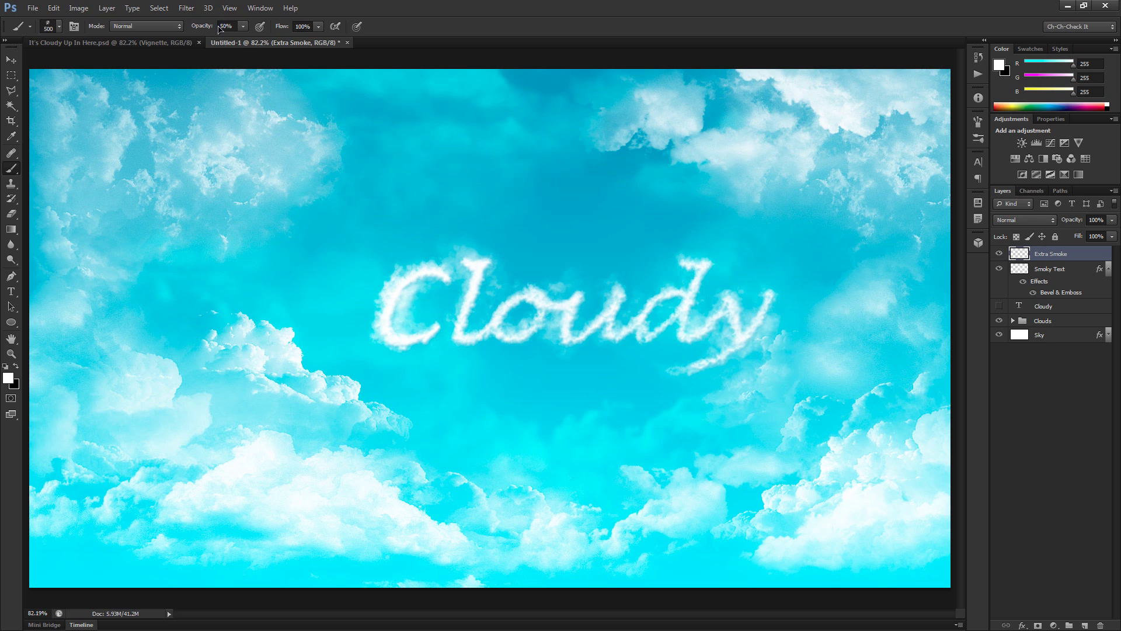
{"action": "scroll", "coordinate": [735, 343], "scroll_direction": "up", "scroll_amount": 2}
{"action": "mouse_move", "coordinate": [692, 339]}
{"action": "left_mouse_down"}
{"action": "mouse_move", "coordinate": [639, 334]}
{"action": "mouse_move", "coordinate": [447, 371]}
{"action": "mouse_move", "coordinate": [461, 358]}
{"action": "mouse_move", "coordinate": [344, 357]}
{"action": "mouse_move", "coordinate": [313, 329]}
{"action": "mouse_move", "coordinate": [282, 322]}
{"action": "mouse_move", "coordinate": [246, 234]}
{"action": "mouse_move", "coordinate": [302, 288]}
{"action": "mouse_move", "coordinate": [369, 239]}
{"action": "mouse_move", "coordinate": [413, 250]}
{"action": "left_mouse_up"}
{"action": "key", "text": "bracketleft"}
{"action": "key", "text": "bracketleft"}
{"action": "mouse_move", "coordinate": [495, 265]}
{"action": "left_mouse_down"}
{"action": "mouse_move", "coordinate": [549, 263]}
{"action": "mouse_move", "coordinate": [578, 280]}
{"action": "mouse_move", "coordinate": [662, 251]}
{"action": "mouse_move", "coordinate": [647, 230]}
{"action": "mouse_move", "coordinate": [476, 201]}
{"action": "mouse_move", "coordinate": [796, 237]}
{"action": "mouse_move", "coordinate": [576, 370]}
{"action": "mouse_move", "coordinate": [382, 374]}
{"action": "left_mouse_up"}
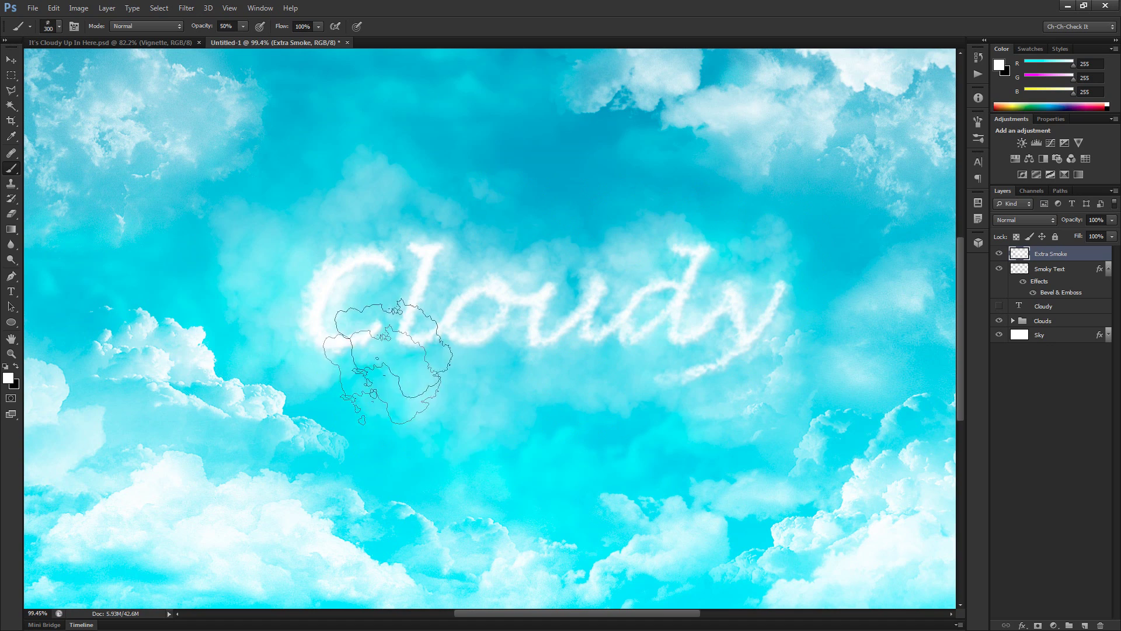
Enlarge the brush to 500 px, add more smoke above and around the lettering, and fit the whole image in view
{"action": "key", "text": "bracketright"}
{"action": "key", "text": "bracketright"}
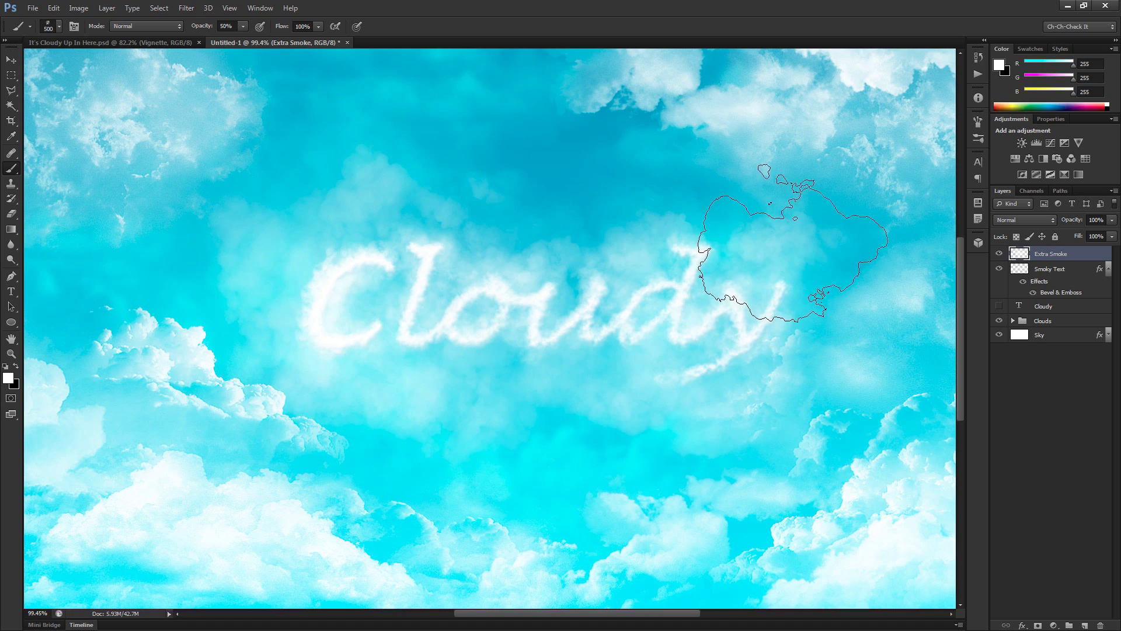
{"action": "key", "text": "ctrl+minus"}
{"action": "key", "text": "ctrl+minus"}
{"action": "key", "text": "ctrl+plus"}
{"action": "key", "text": "ctrl+0"}
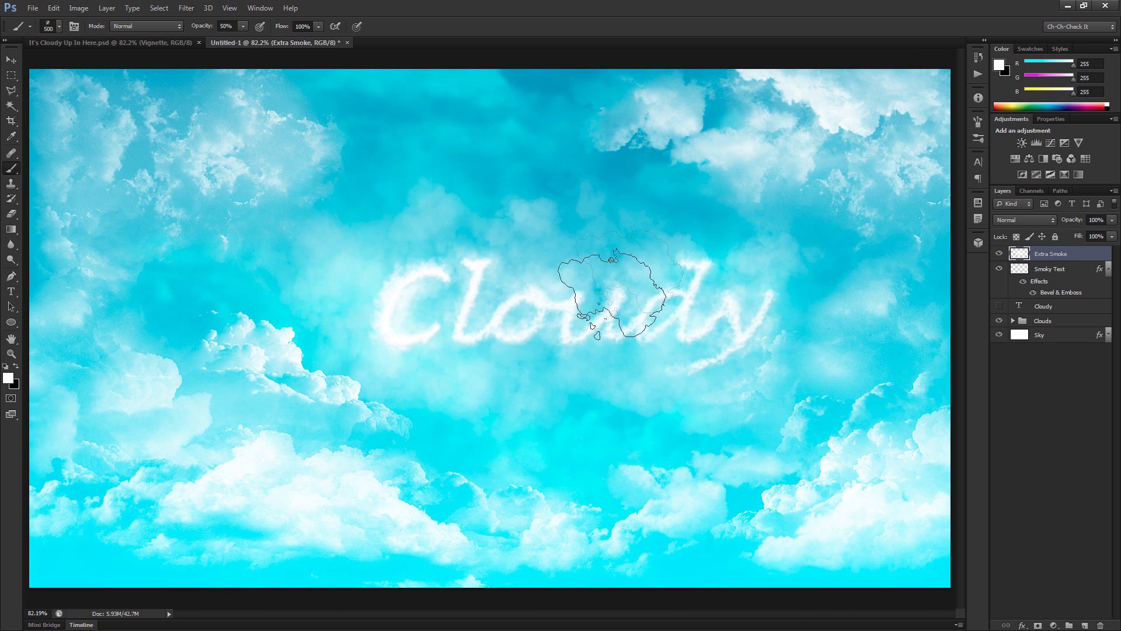
Add another new layer named "Smoke Clouds" above the Extra Smoke layer
{"action": "left_click", "coordinate": [1083, 626]}
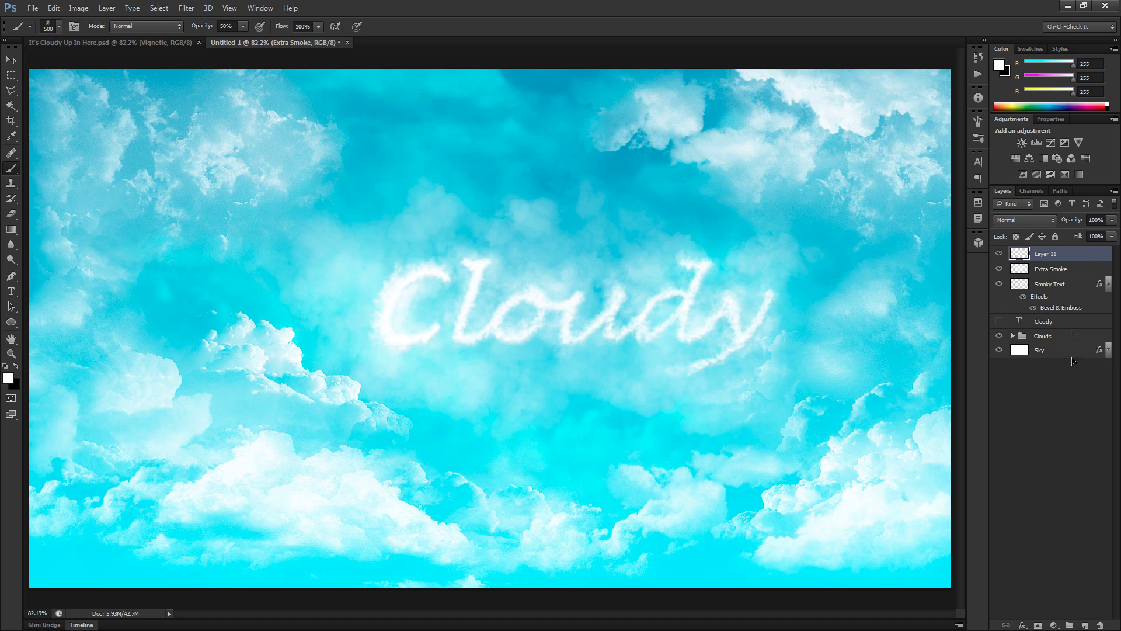
{"action": "left_click", "coordinate": [1049, 248]}
{"action": "type", "text": "Smoke Clouds"}
{"action": "key", "text": "Return"}
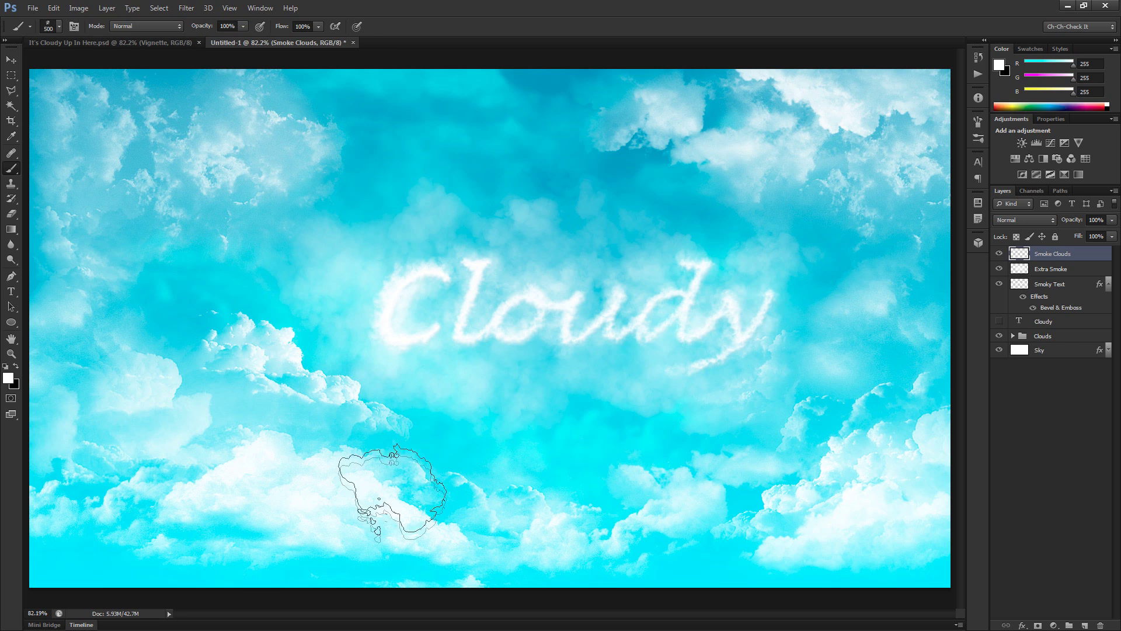
With the brush at 100% opacity and up to 1200 px, paint smoke over the clouds in the image's lower-left area
{"action": "key", "text": "bracketright"}
{"action": "key", "text": "bracketright"}
{"action": "scroll", "coordinate": [397, 485], "scroll_direction": "down", "scroll_amount": 3}
{"action": "scroll", "coordinate": [261, 509], "scroll_direction": "up", "scroll_amount": 2}
{"action": "key", "text": "bracketright"}
{"action": "key", "text": "bracketright"}
{"action": "key", "text": "bracketright"}
{"action": "key", "text": "bracketright"}
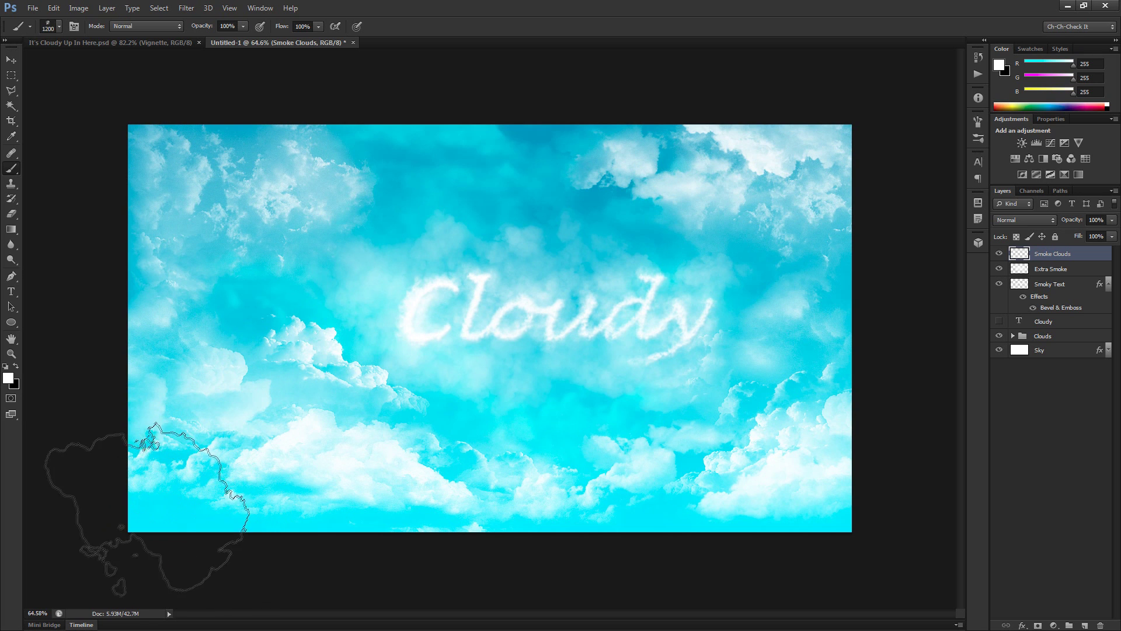
{"action": "key", "text": "bracketright"}
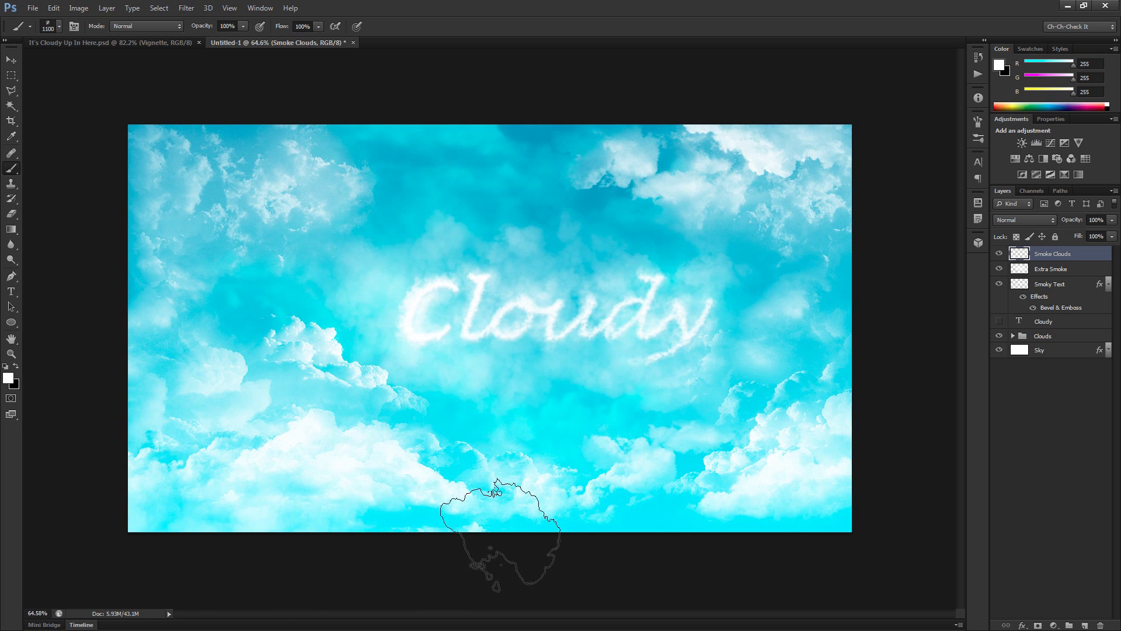
Reduce the brush to 1000 px and paint smoke over the remaining bottom clouds, the right edge and the upper corners of the sky
{"action": "key", "text": "bracketleft"}
{"action": "key", "text": "bracketleft"}
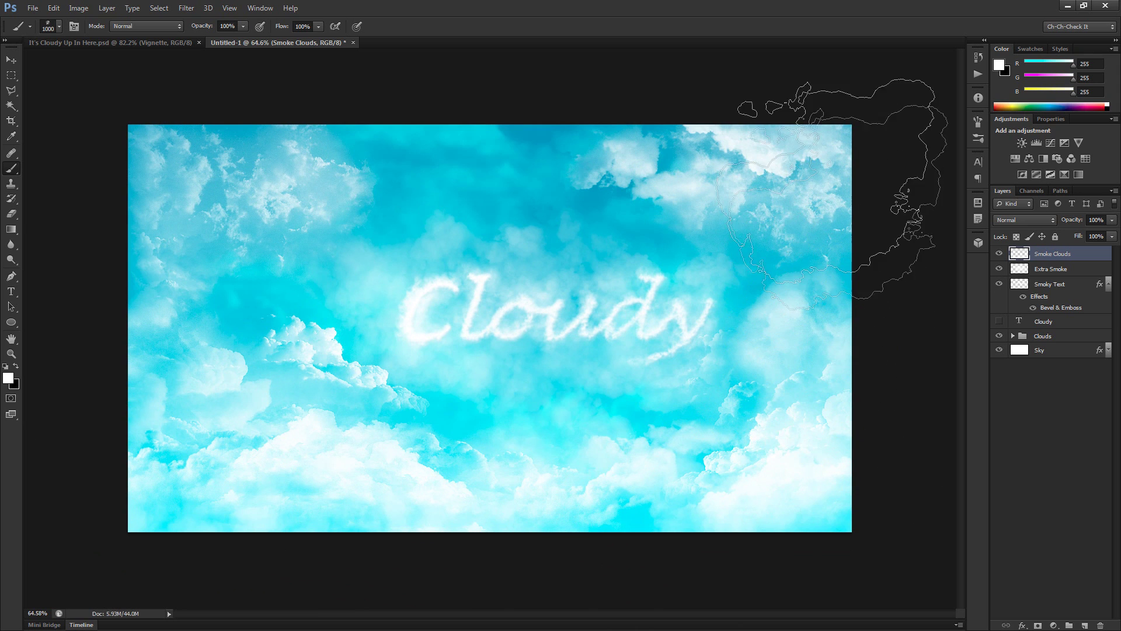
{"action": "scroll", "coordinate": [694, 157], "scroll_direction": "down", "scroll_amount": 2}
{"action": "scroll", "coordinate": [686, 120], "scroll_direction": "up", "scroll_amount": 2}
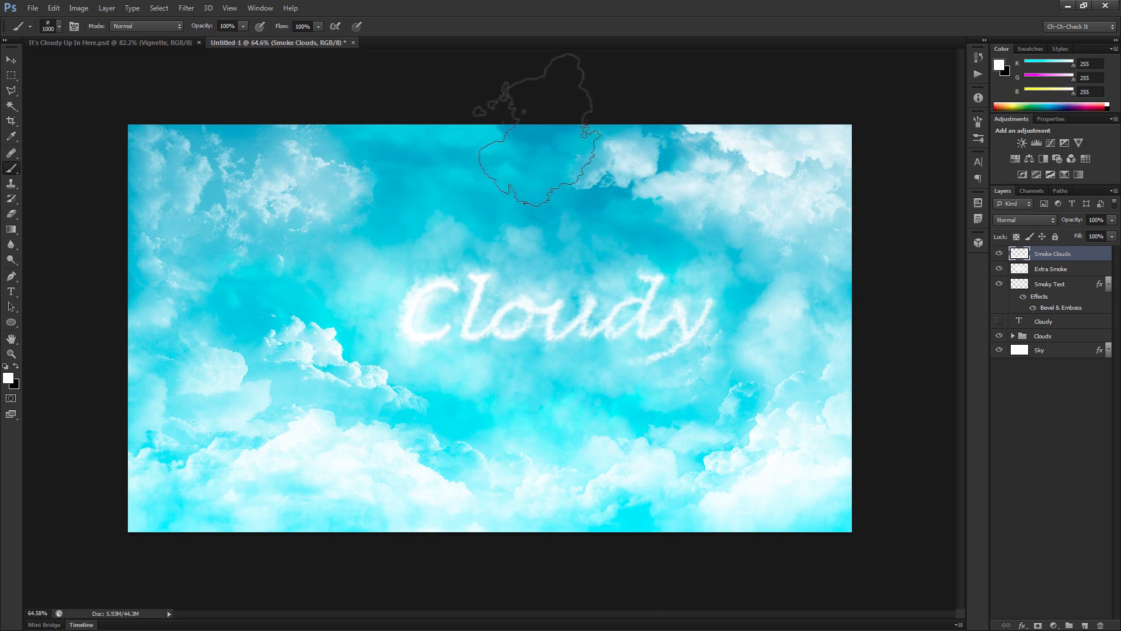
{"action": "scroll", "coordinate": [350, 87], "scroll_direction": "down", "scroll_amount": 3}
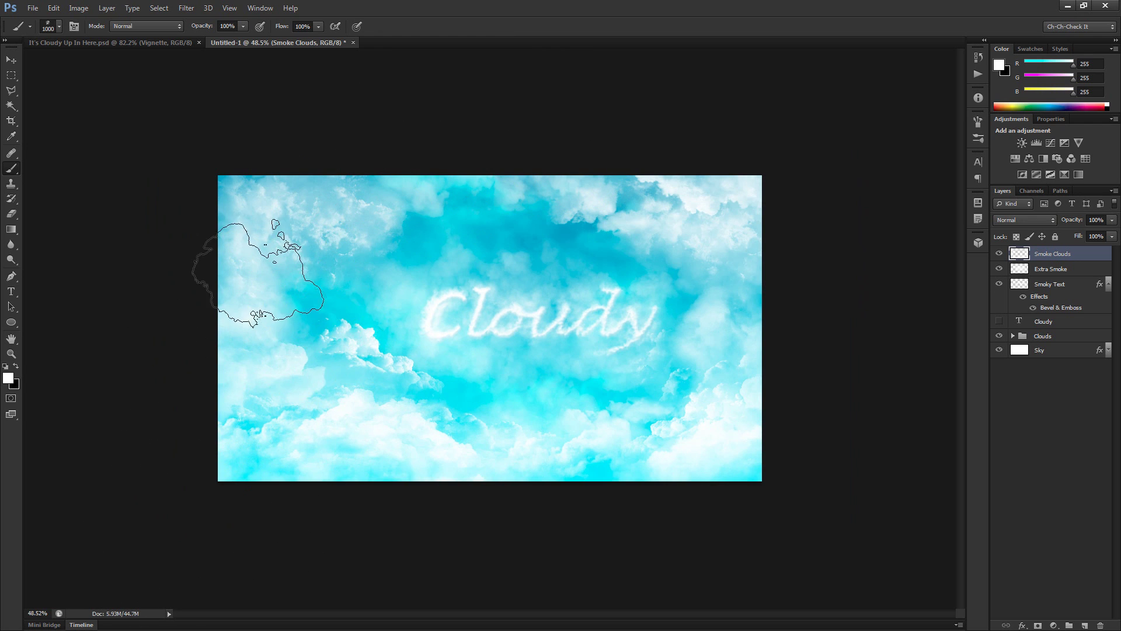
Reduce the brush to 53% opacity and 800 px, and touch up the smoke over the clouds more faintly
{"action": "scroll", "coordinate": [251, 275], "scroll_direction": "up", "scroll_amount": 3}
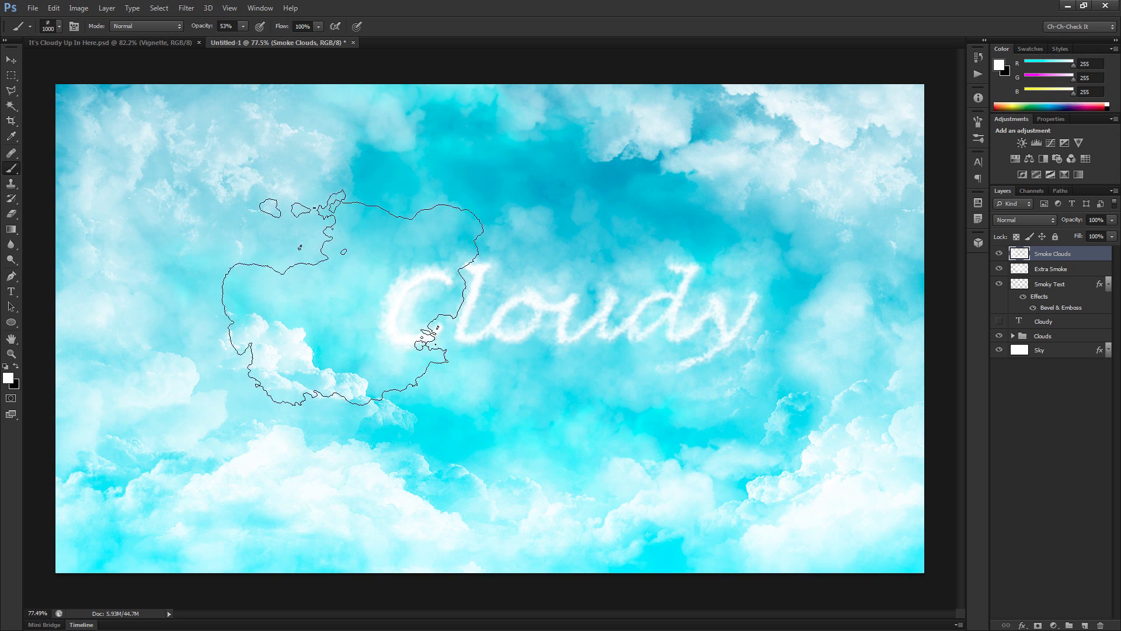
{"action": "key", "text": "bracketleft"}
{"action": "key", "text": "bracketleft"}
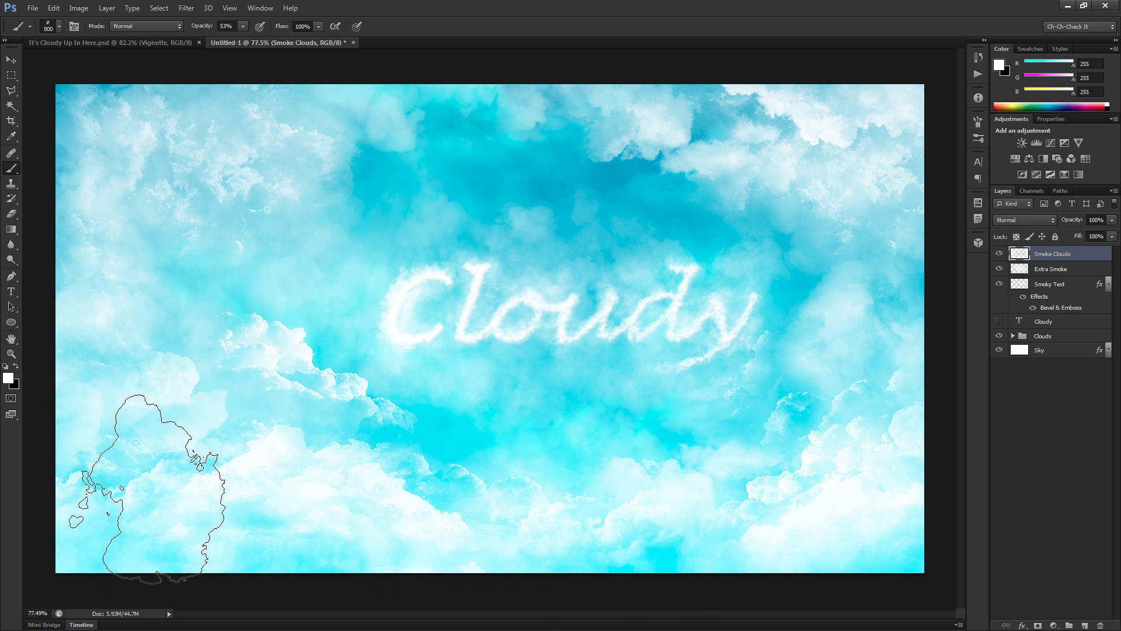
Fit the whole image in view and set the Smoke Clouds layer's opacity to 91%
{"action": "key", "text": "ctrl+0"}
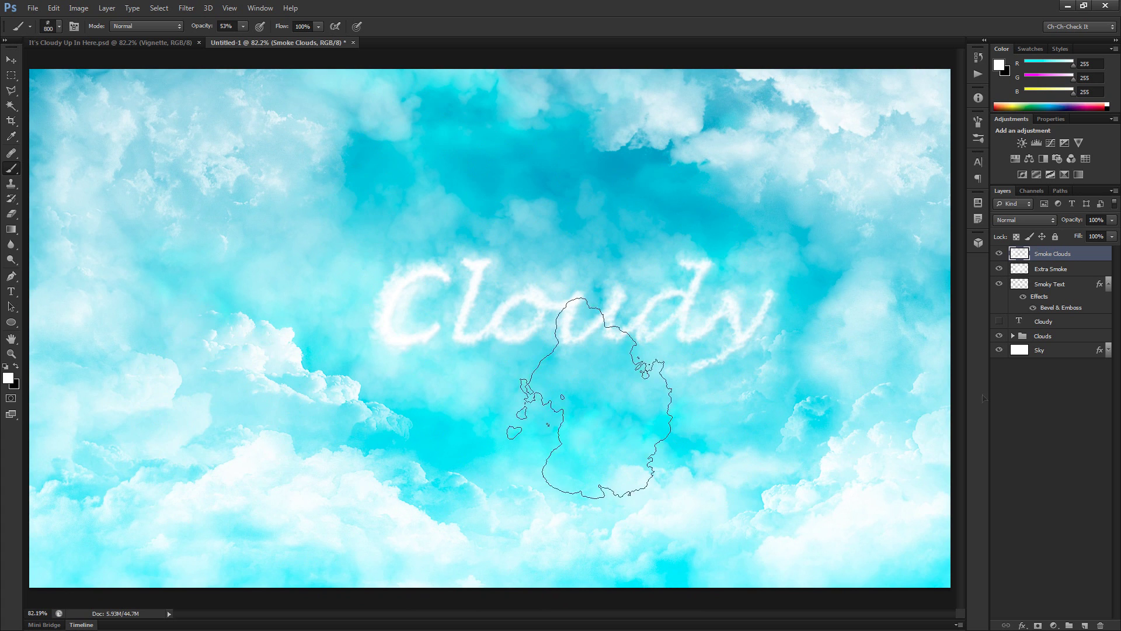
{"action": "left_click_drag", "start_coordinate": [1068, 219], "coordinate": [1062, 220]}
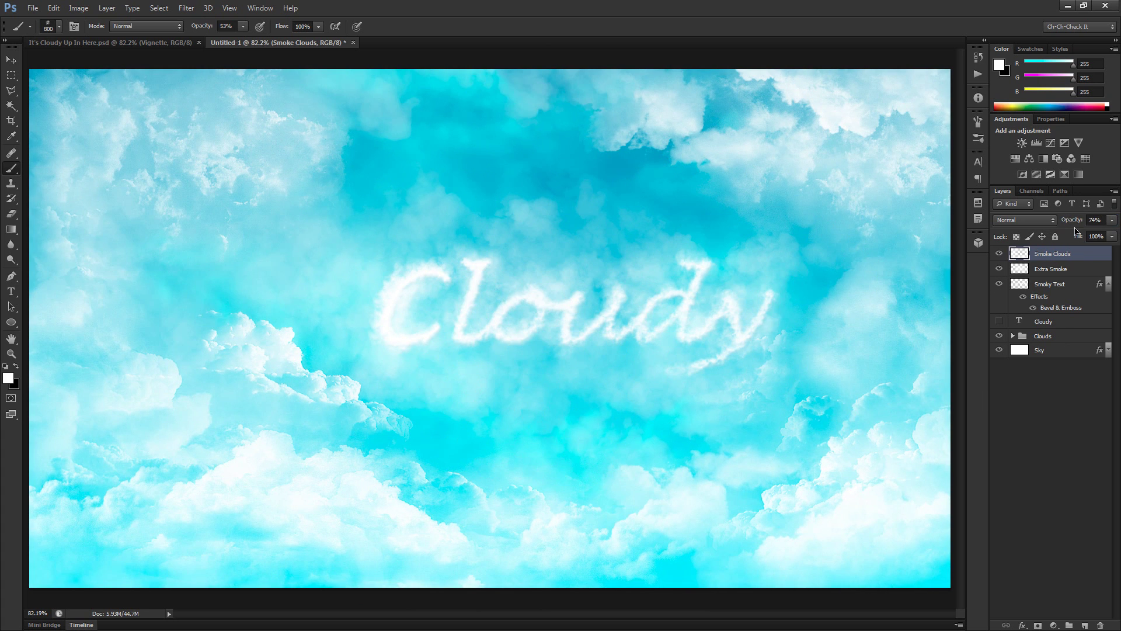
{"action": "left_click_drag", "start_coordinate": [1078, 224], "coordinate": [1116, 227]}
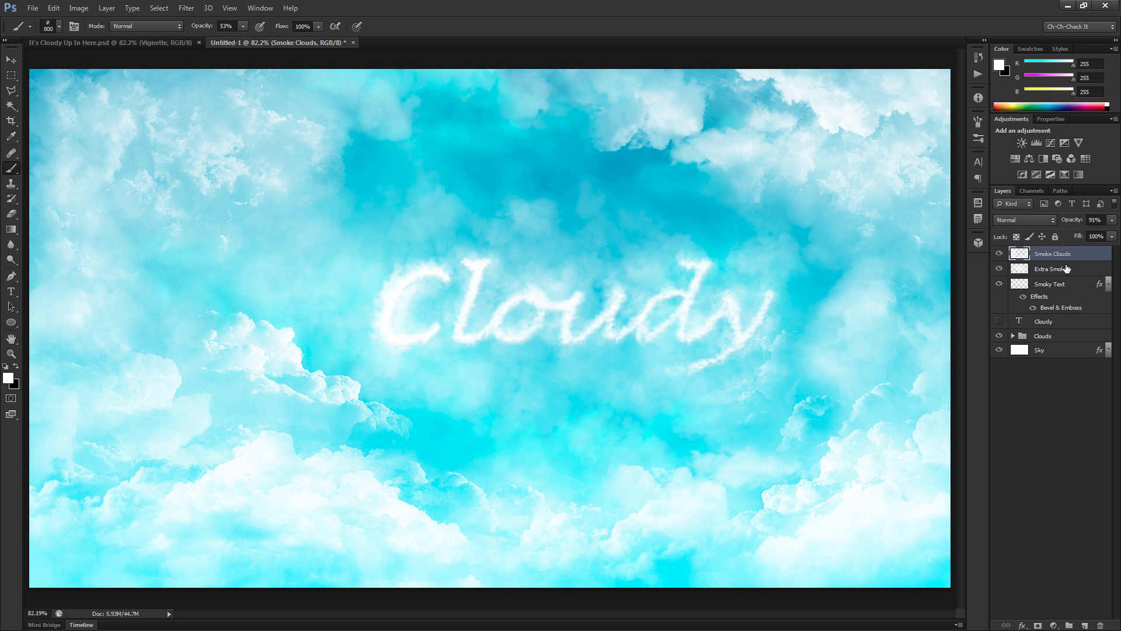
Switch to the Move tool and examine the enlarged artwork in full-screen mode without the interface
{"action": "left_click", "coordinate": [11, 60]}
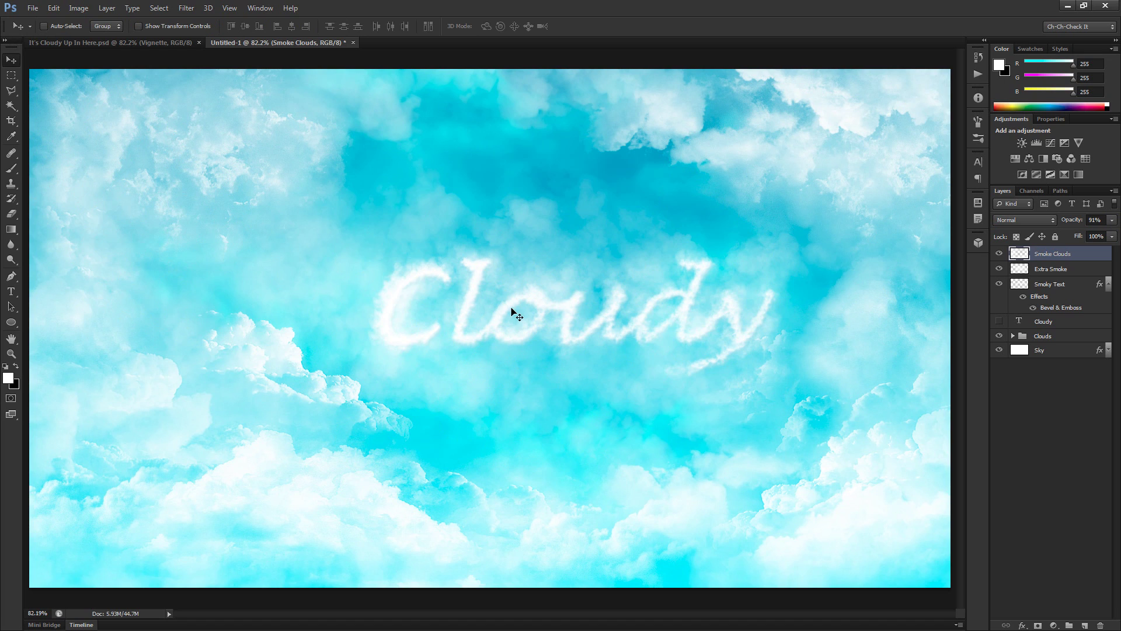
{"action": "key", "text": "f"}
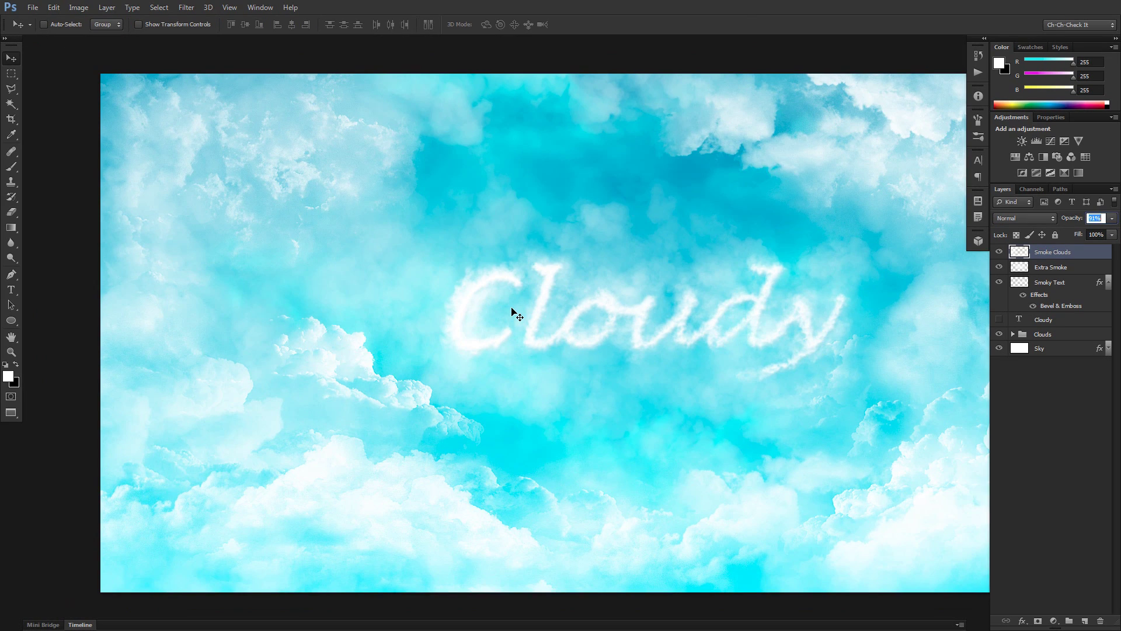
{"action": "key", "text": "f"}
{"action": "key", "text": "ctrl+plus"}
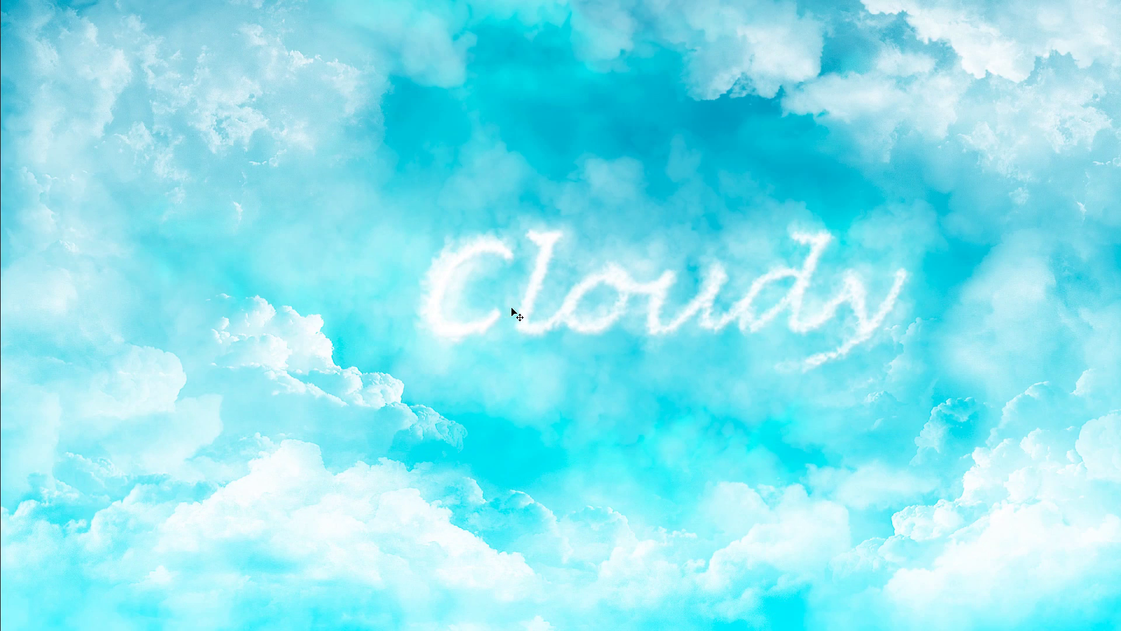